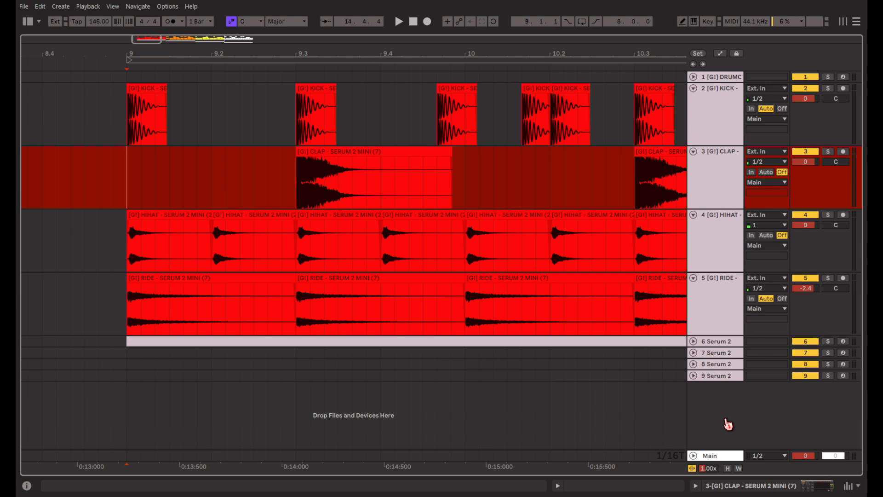
Play back the drum arrangement from bar 9.
key(space)
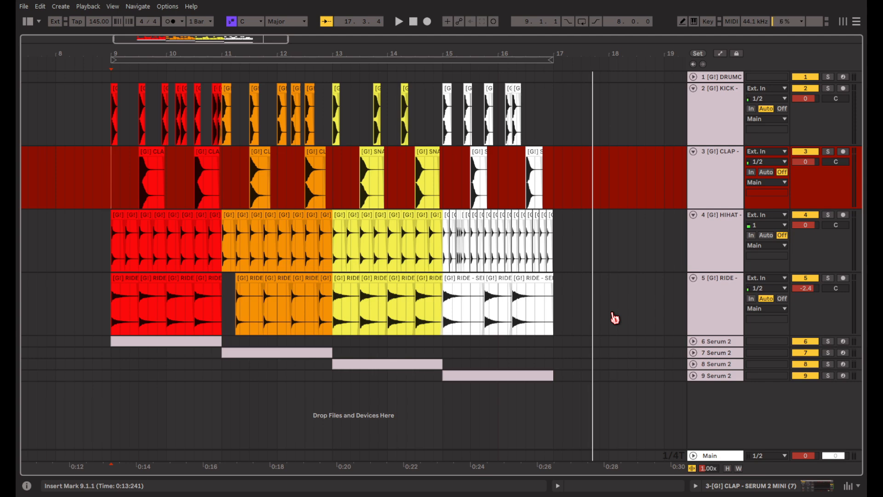
drag(615, 318, 108, 118)
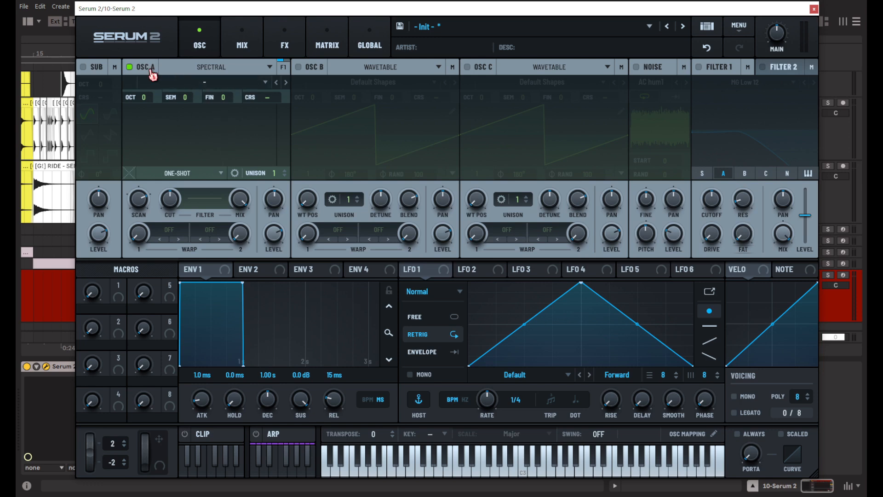
Set oscillator A to Spectral mode and load the factory non-tonal drum sample 505 Hat Closed.
click(224, 69)
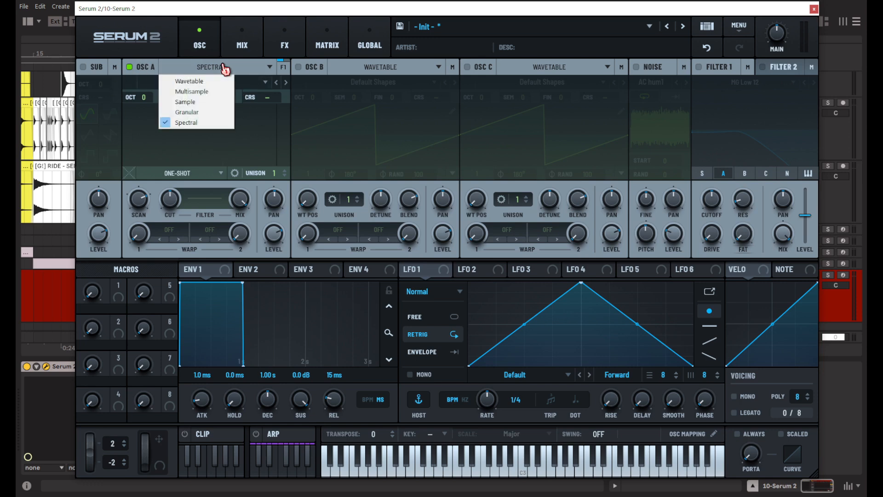
click(221, 123)
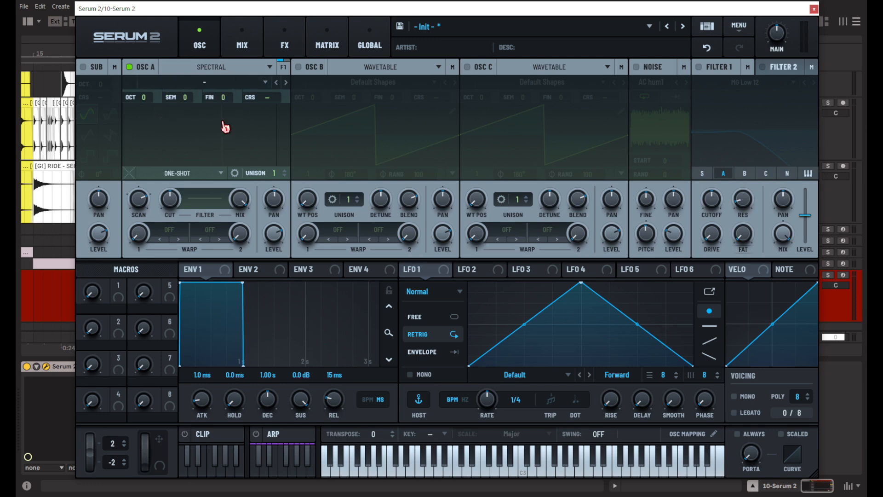
click(217, 85)
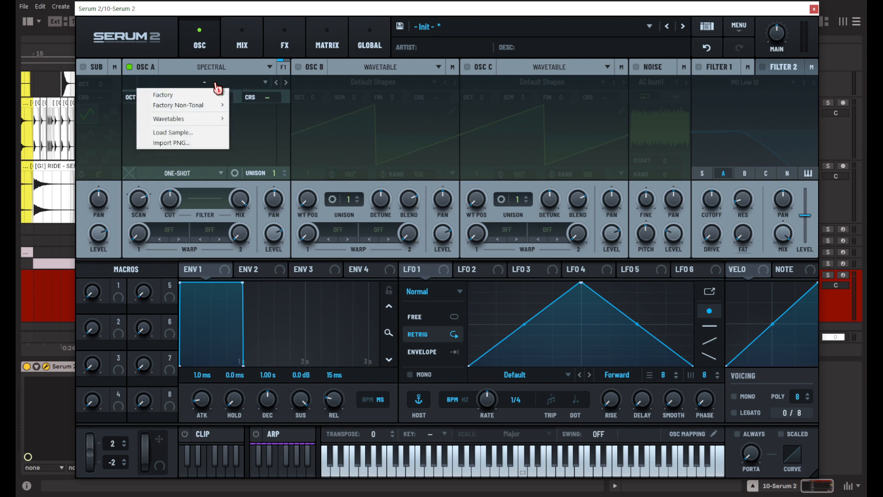
mouse_move(218, 107)
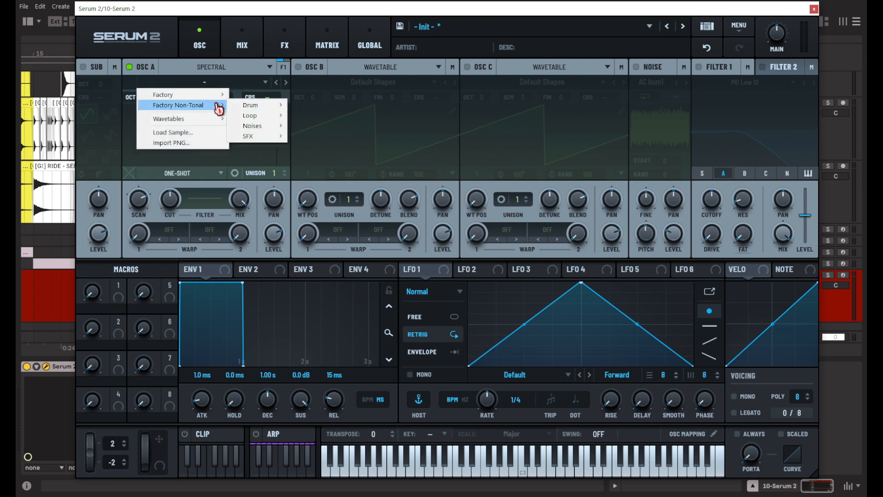
mouse_move(259, 109)
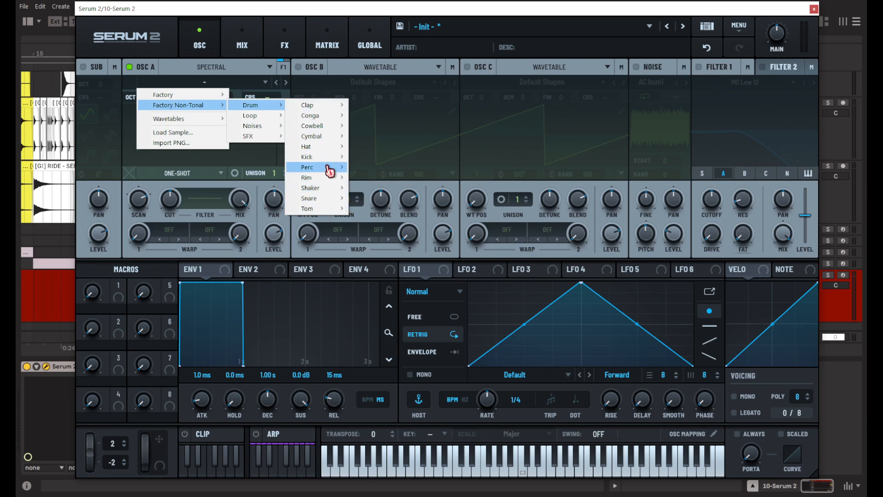
mouse_move(319, 107)
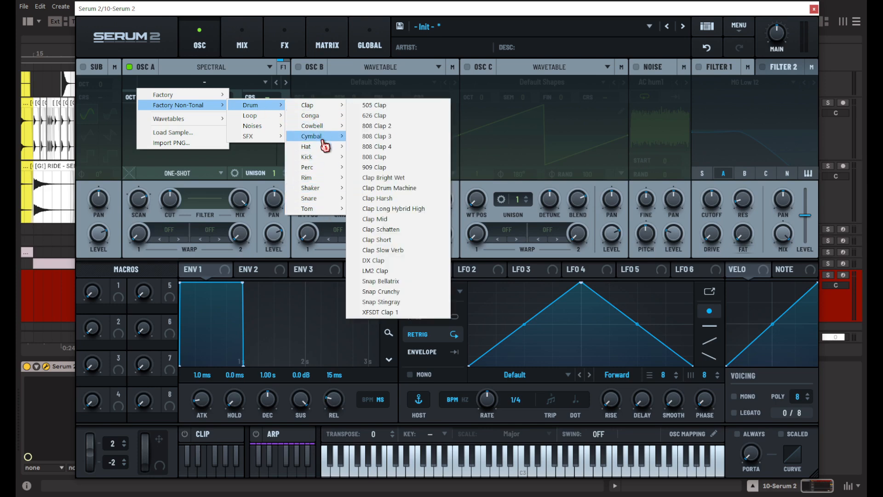
mouse_move(321, 147)
click(386, 146)
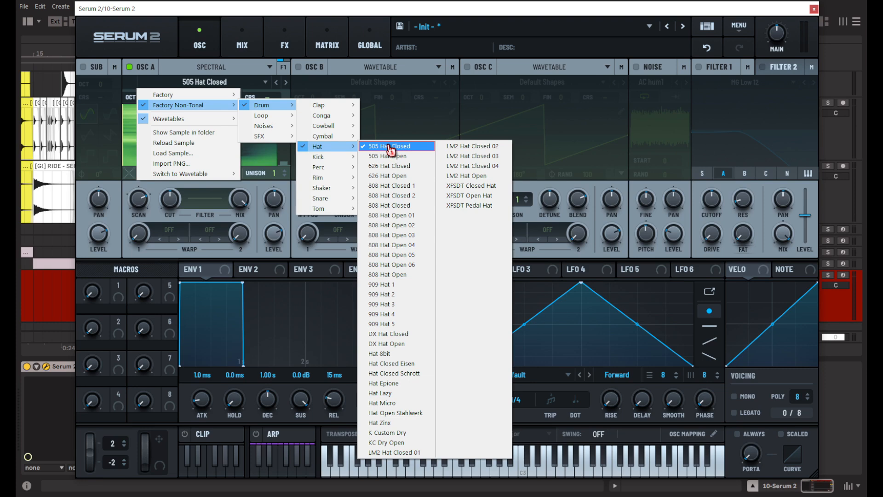
mouse_move(350, 138)
mouse_move(347, 108)
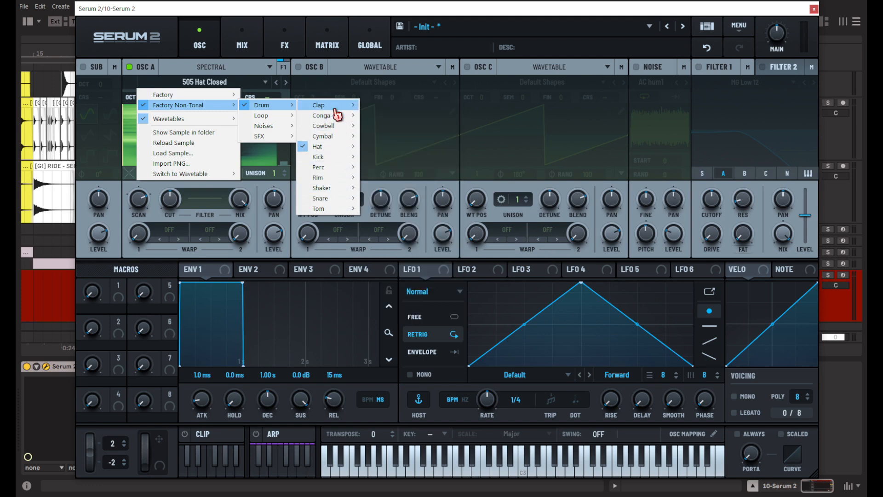
click(238, 141)
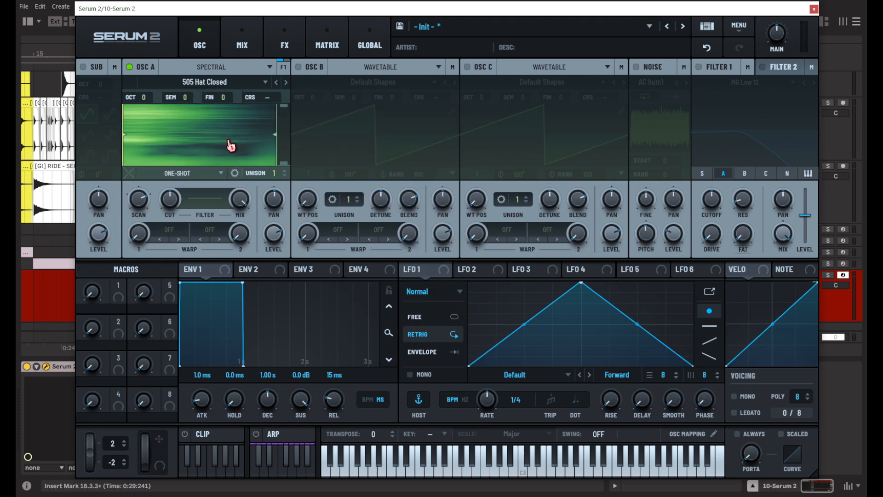
Browse through the neighbouring hat samples and settle on 626 Hat Closed for oscillator A.
click(285, 83)
click(277, 83)
click(286, 83)
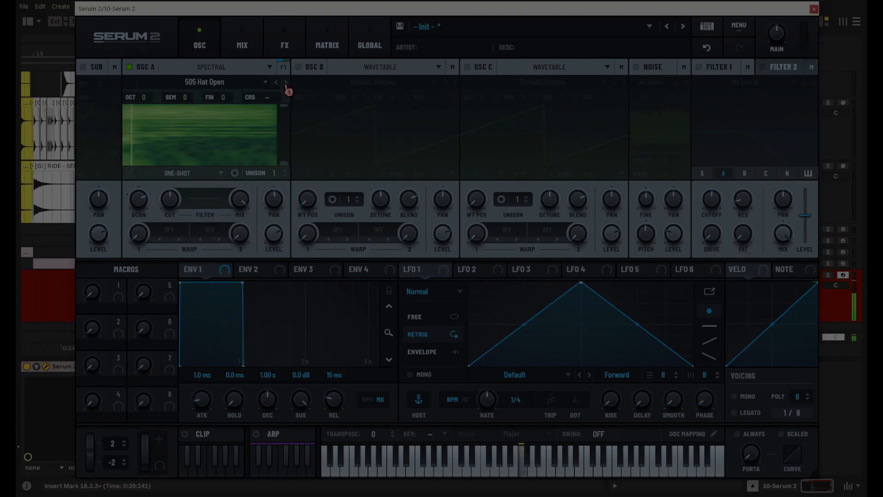
click(285, 84)
click(285, 85)
click(276, 86)
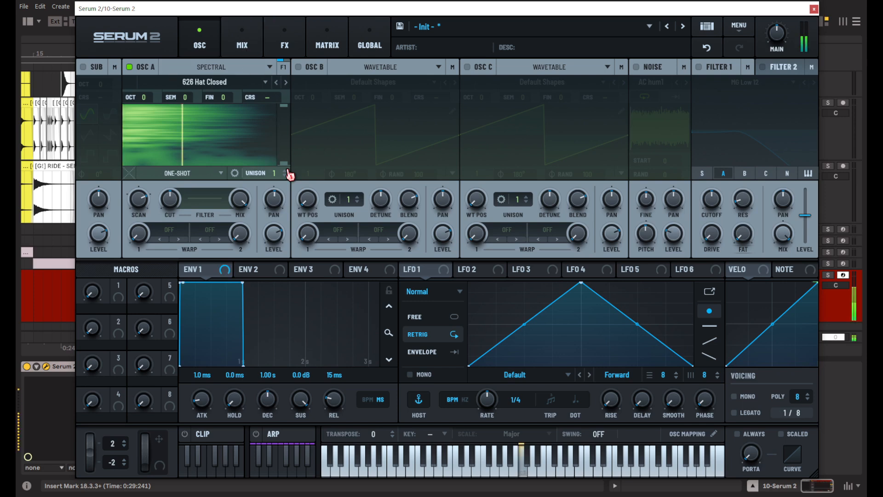
Raise oscillator A's scan rate and cut the low frequencies from its spectrum, keeping roughly the upper third.
click(140, 199)
click(145, 200)
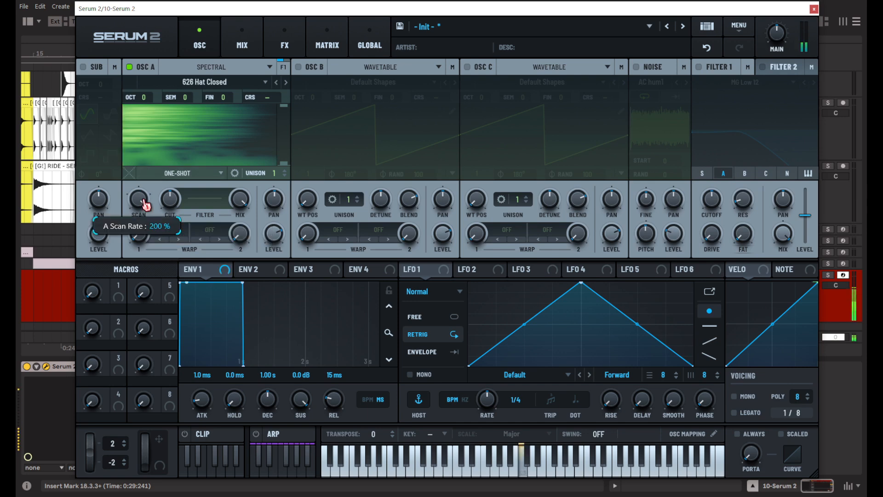
drag(145, 218, 135, 248)
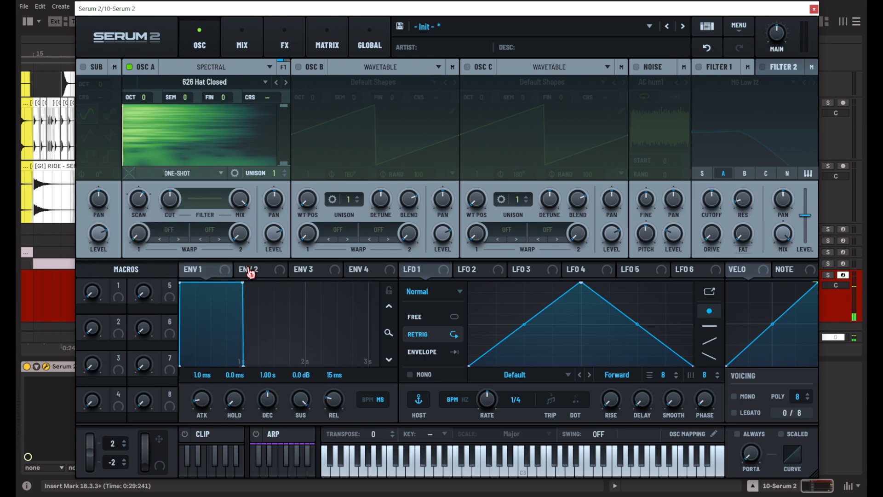
drag(289, 165, 290, 132)
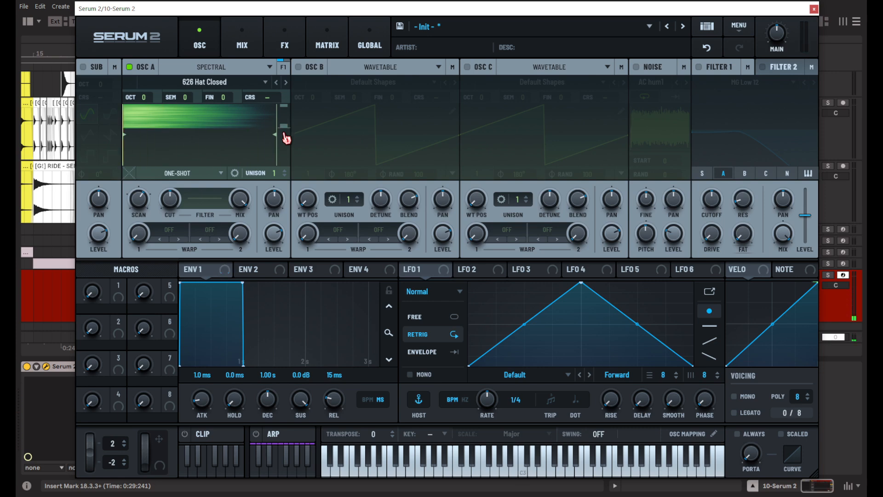
drag(286, 126, 286, 122)
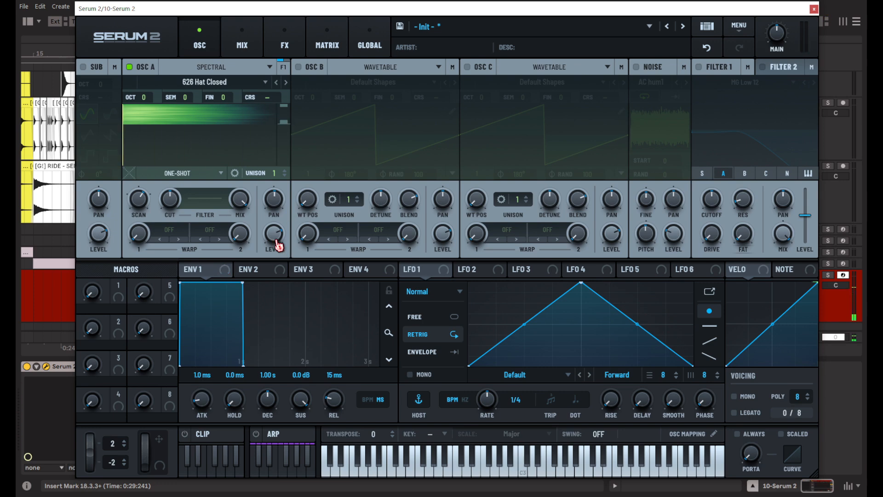
Enable oscillator B in Spectral mode and load the factory non-tonal cymbal sample 505 Cymbal Crash.
click(304, 71)
click(375, 69)
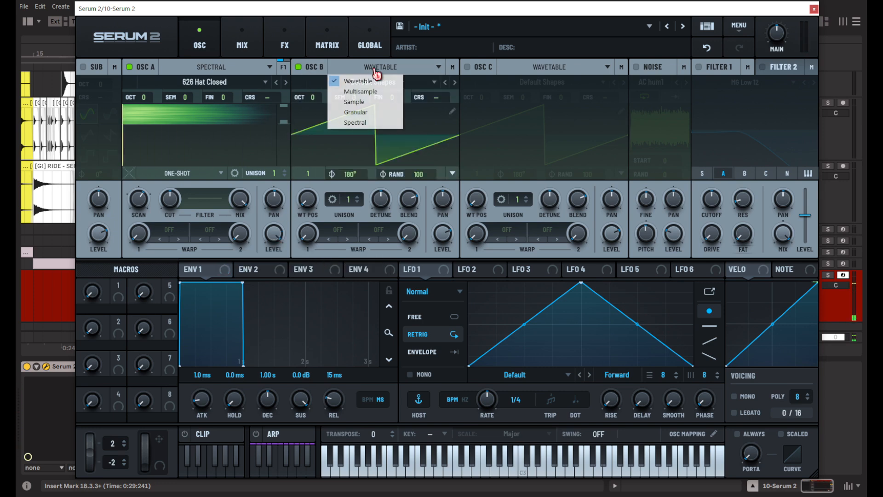
click(368, 124)
click(376, 82)
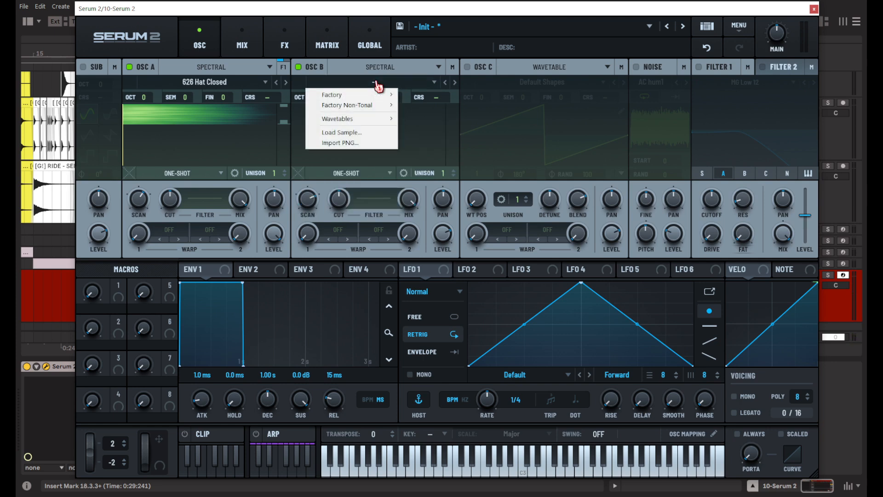
mouse_move(380, 107)
mouse_move(416, 107)
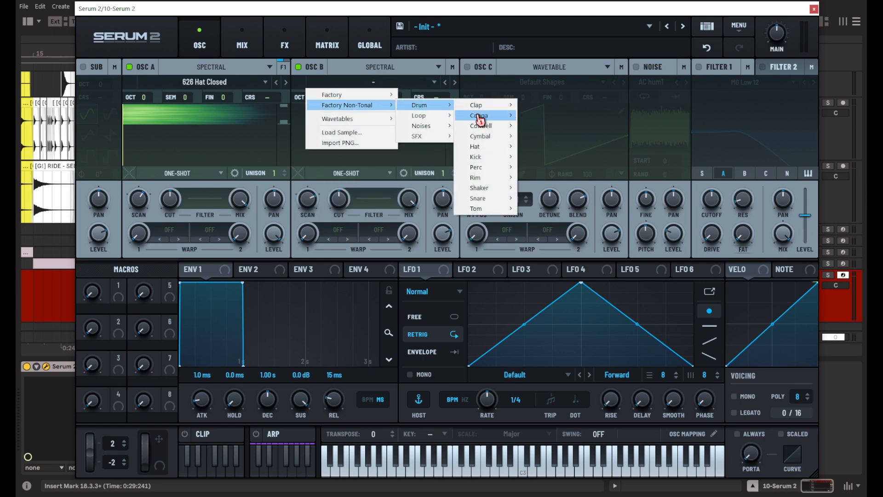
mouse_move(495, 149)
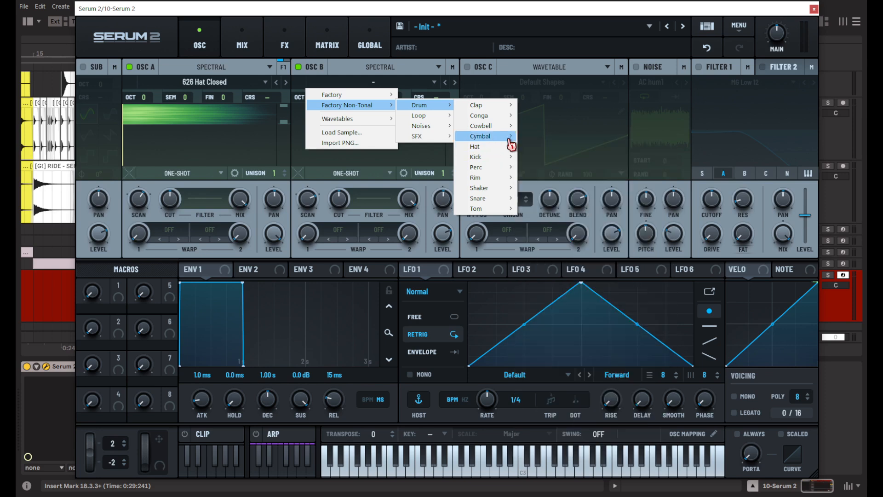
click(551, 138)
Switch off oscillator A and change oscillator B's sample to 626 Cymbal China.
click(156, 70)
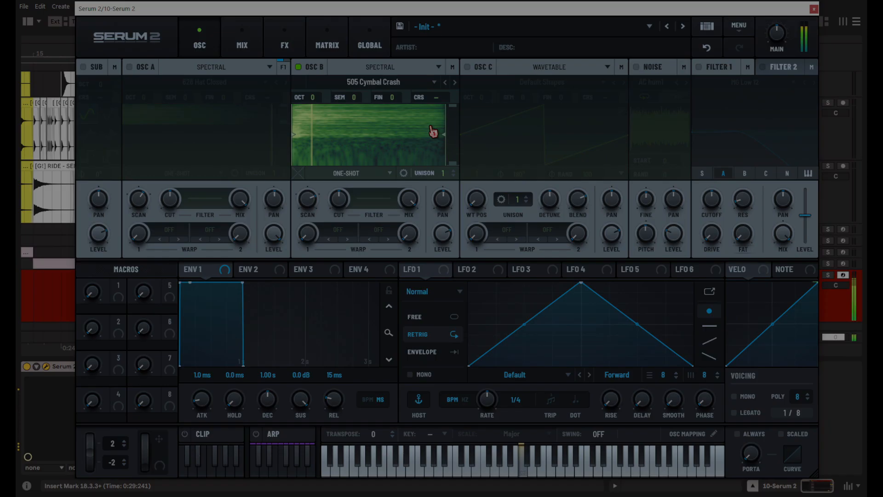
click(445, 83)
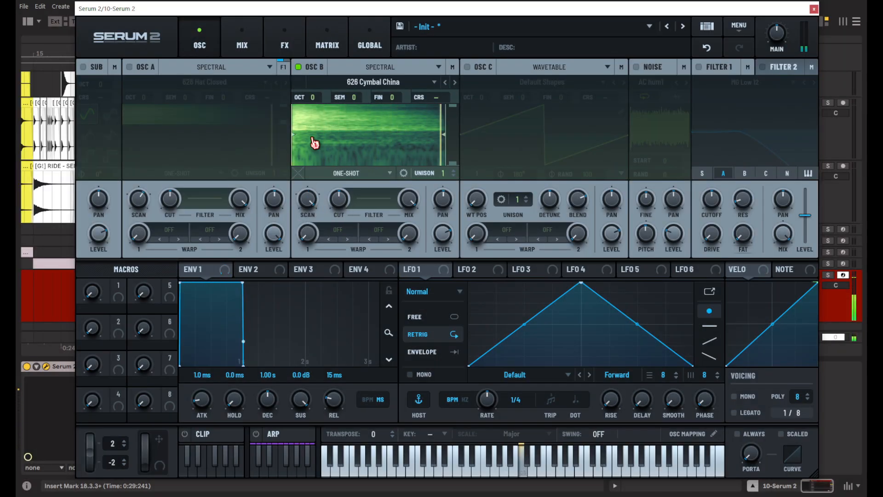
Cut the low frequencies from oscillator B's spectrum and set its coarse pitch to 9.10.
mouse_move(312, 210)
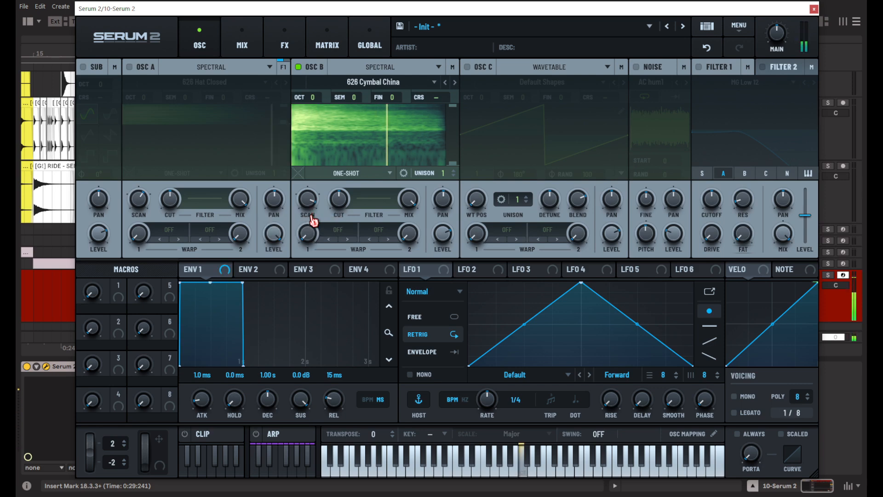
drag(454, 164, 454, 132)
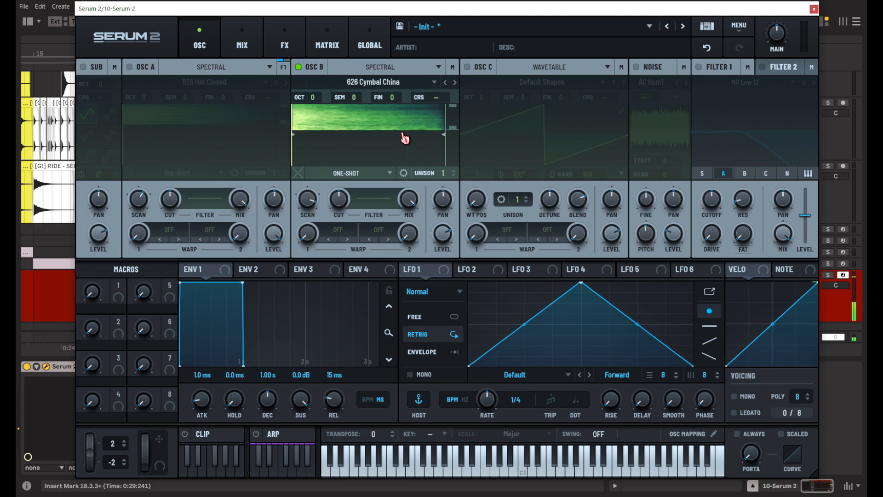
drag(437, 98, 446, 82)
drag(461, 130, 455, 120)
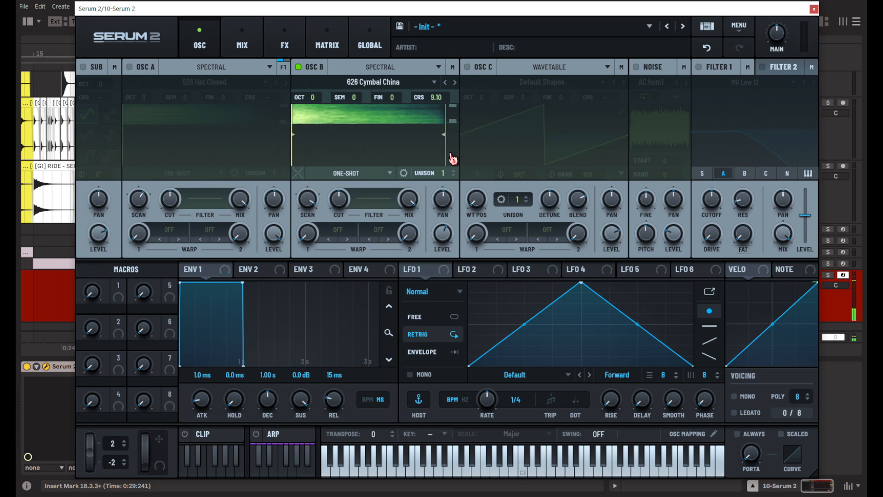
drag(456, 127, 457, 125)
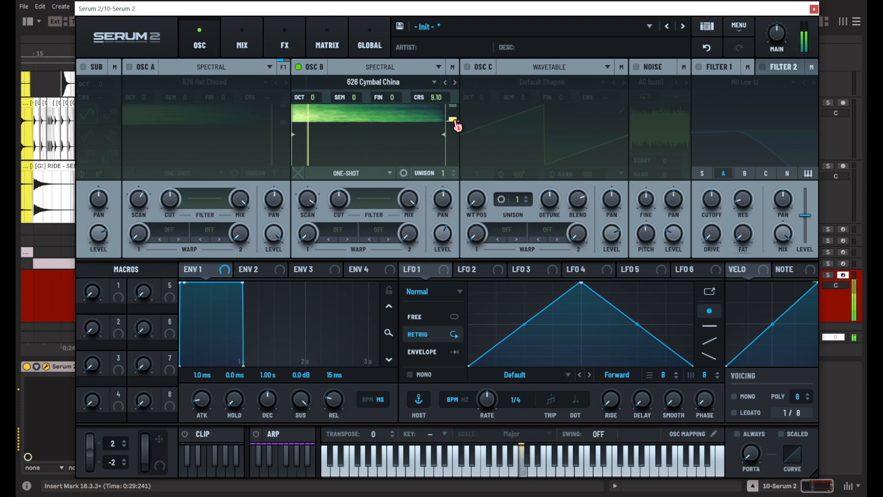
Extend oscillator B's scan rate range to +/- 400%.
right_click(305, 209)
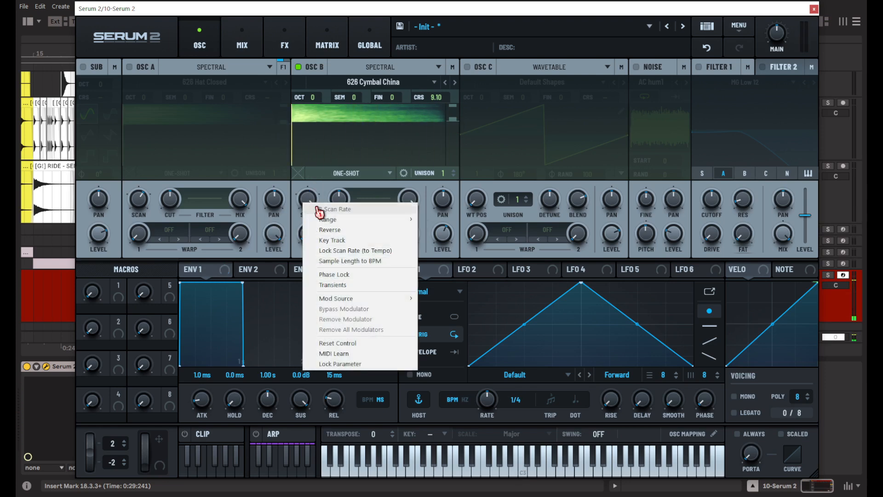
click(315, 198)
right_click(314, 199)
click(441, 221)
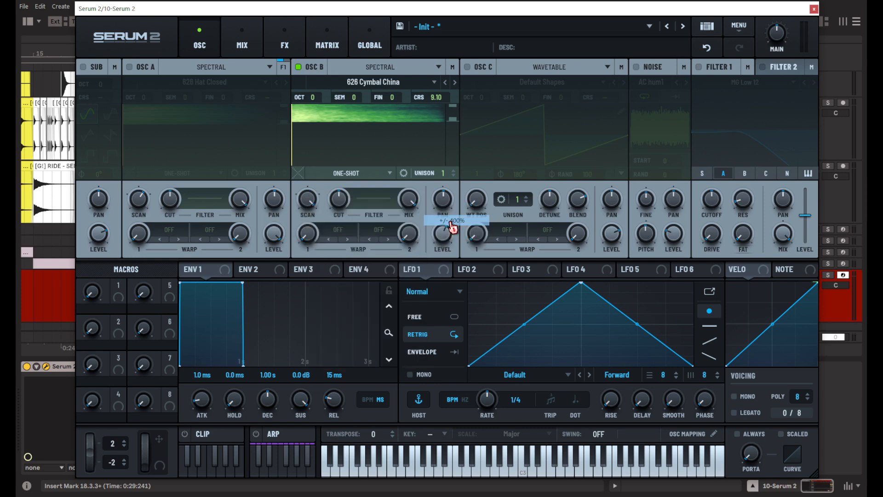
mouse_move(310, 185)
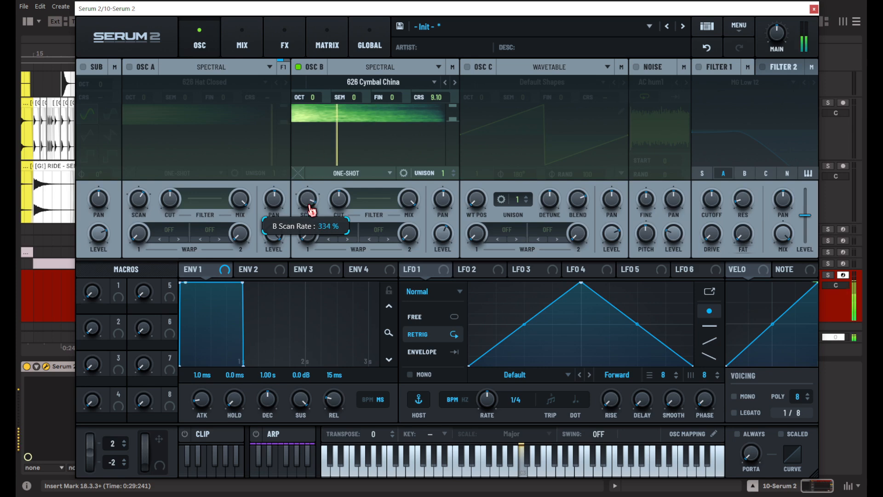
Turn oscillator A back on and adjust oscillator B's level to balance the two layers.
click(130, 67)
mouse_move(445, 241)
mouse_down()
mouse_move(443, 260)
mouse_move(441, 232)
mouse_move(441, 245)
mouse_up()
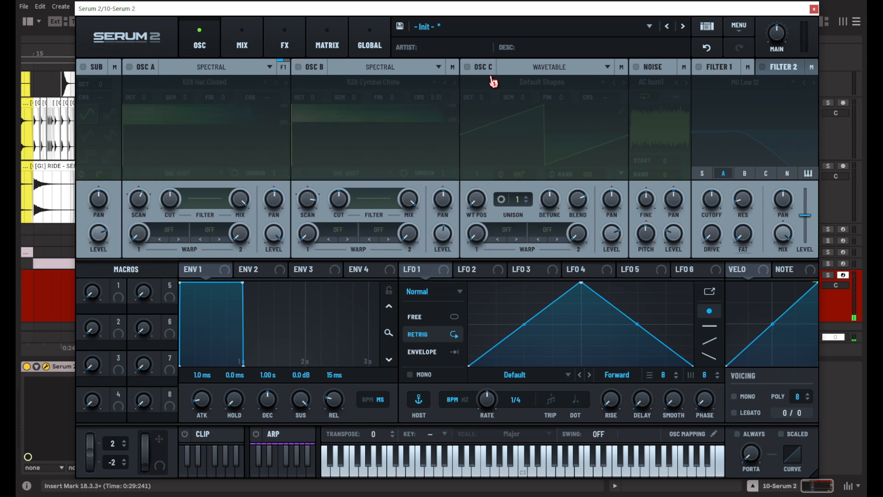
Enable only oscillator C in Spectral mode and load the factory non-tonal SFX sample Binary Pet.
click(491, 69)
click(510, 69)
click(552, 124)
click(551, 84)
mouse_move(552, 105)
mouse_move(601, 138)
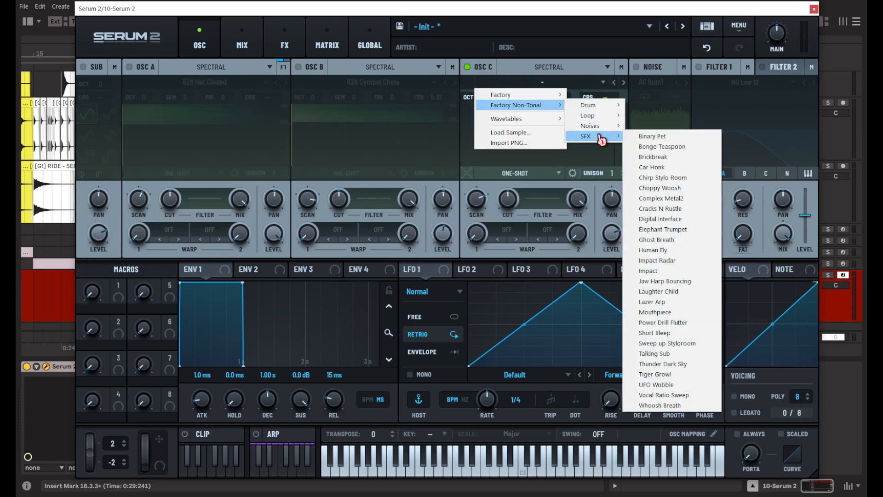
click(652, 137)
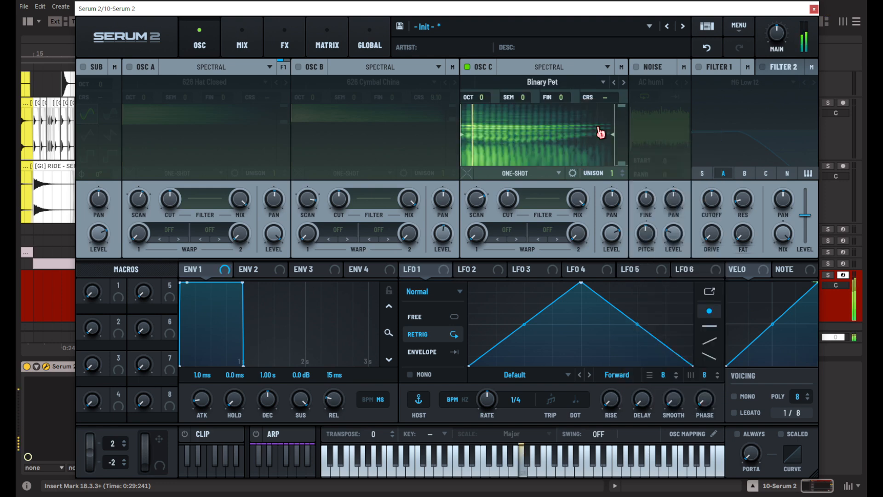
Change oscillator C's sample to Brickbreak and cut the low frequencies from its spectrum.
click(625, 82)
click(625, 83)
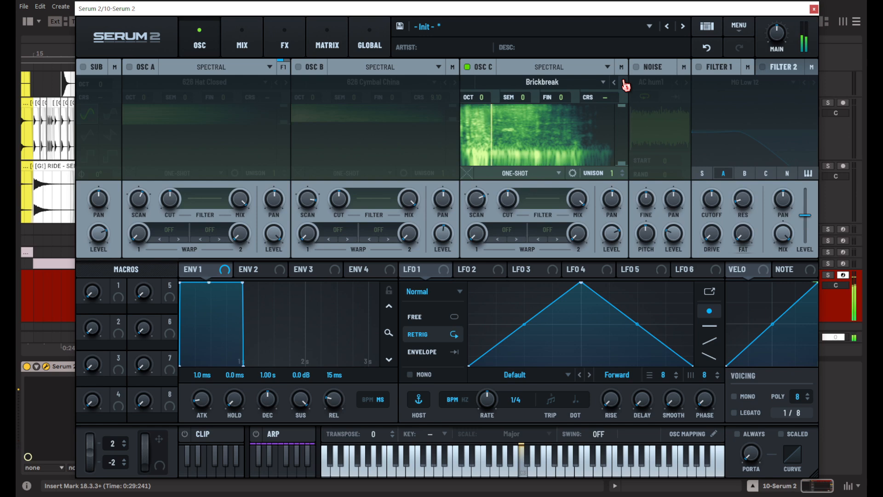
drag(623, 165, 622, 133)
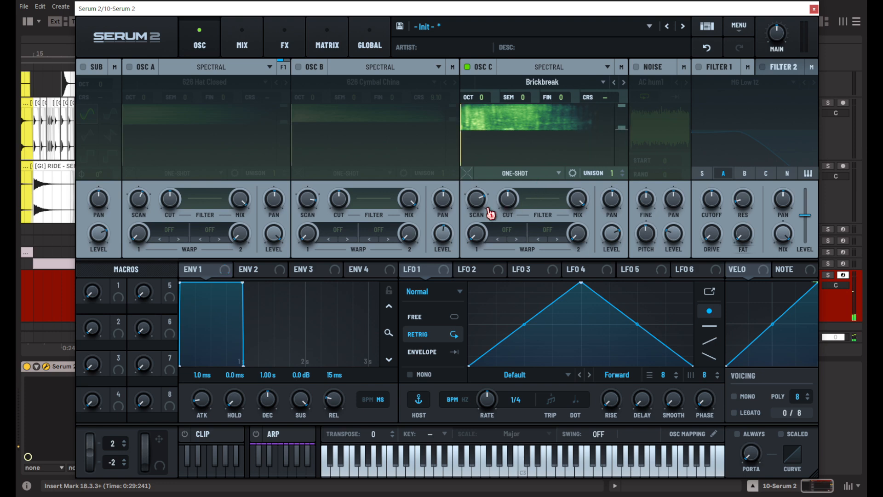
Extend oscillator C's scan rate range to +/- 800%, adjust the rate, and trim Brickbreak's start and low-frequency cut.
right_click(481, 205)
mouse_move(524, 218)
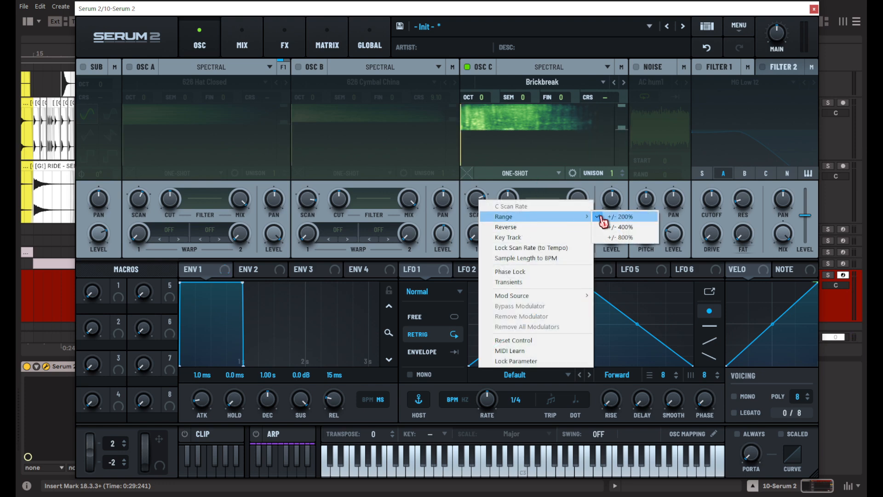
click(605, 239)
drag(485, 198, 484, 183)
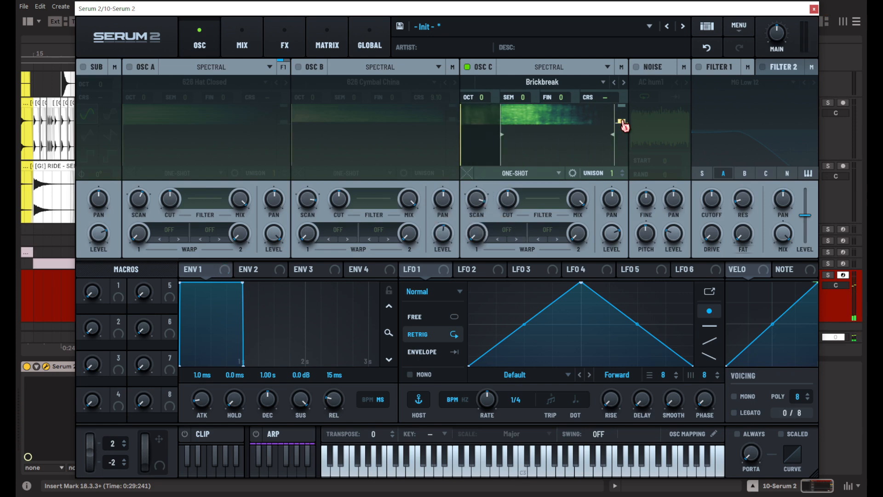
drag(623, 119, 623, 135)
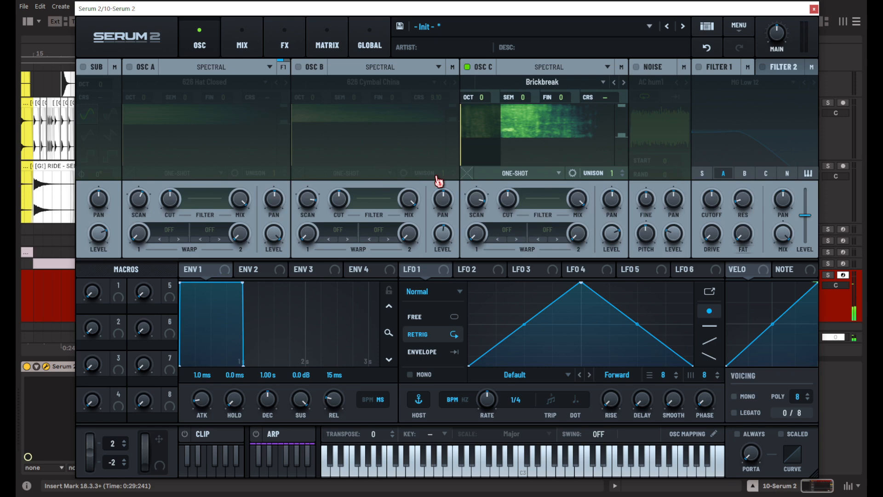
Apply an HPF warp to oscillator C's first warp slot and raise its amount.
click(514, 238)
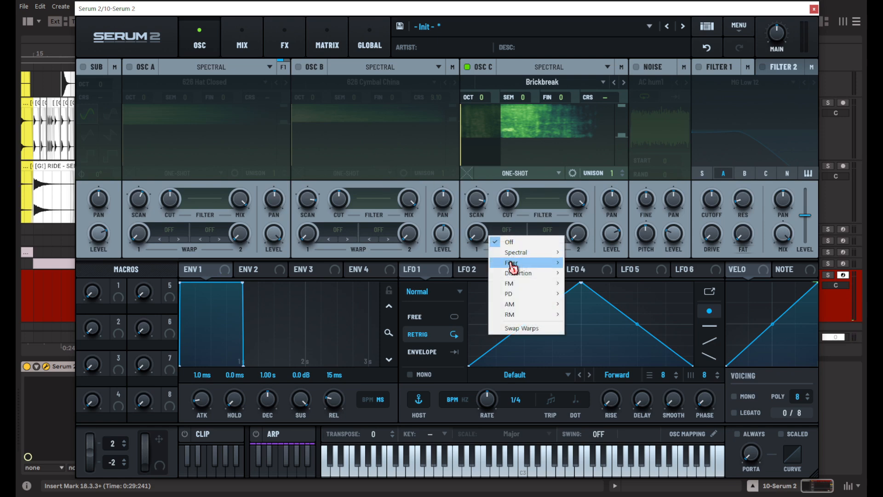
mouse_move(513, 267)
click(584, 274)
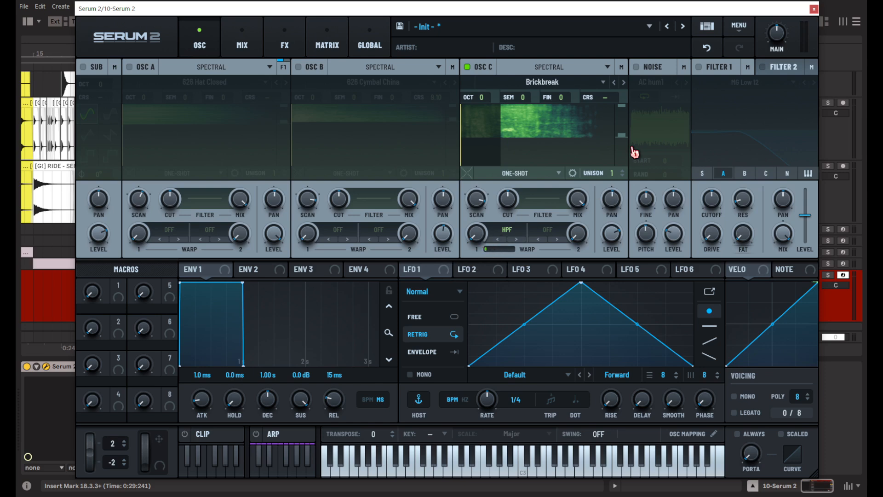
mouse_move(485, 233)
drag(485, 221, 496, 177)
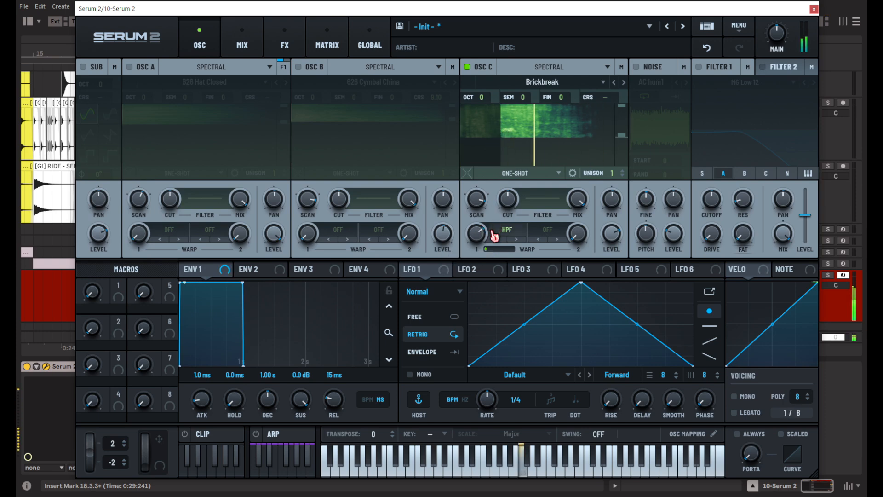
Turn oscillators A and B back on and export the rendered layered sound to an audio track at bar 18.
click(146, 69)
click(309, 68)
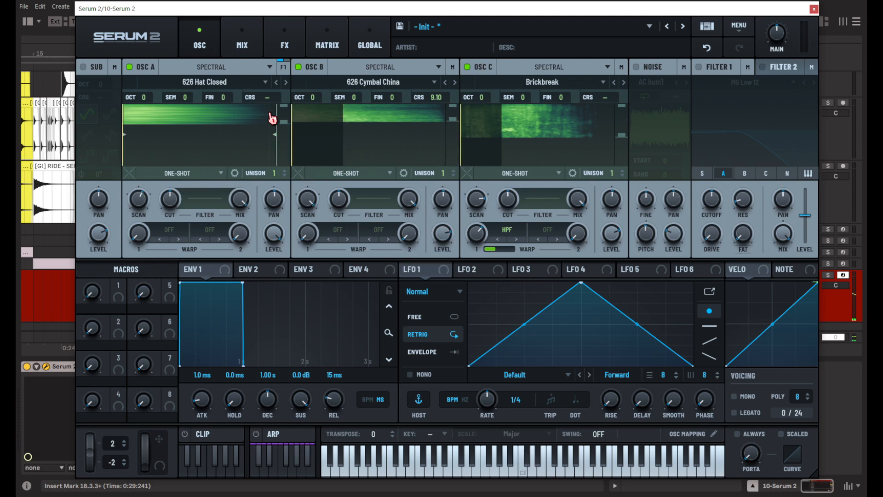
drag(98, 17, 482, 58)
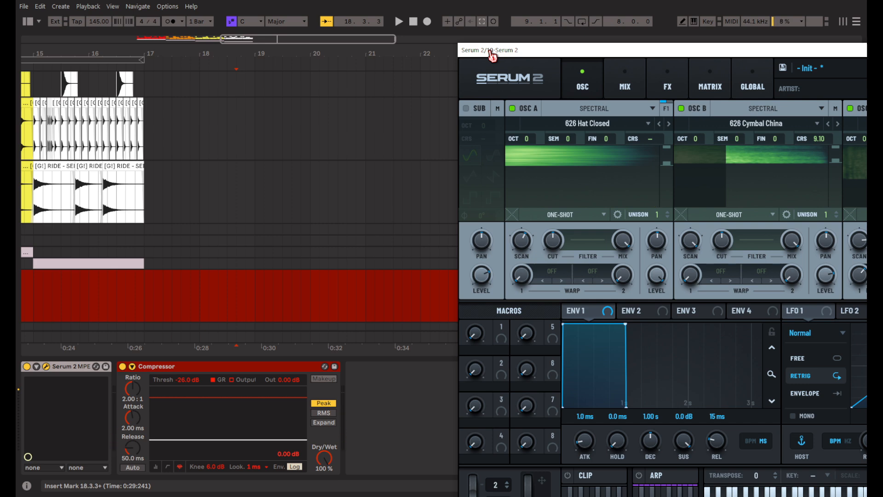
drag(466, 83, 202, 311)
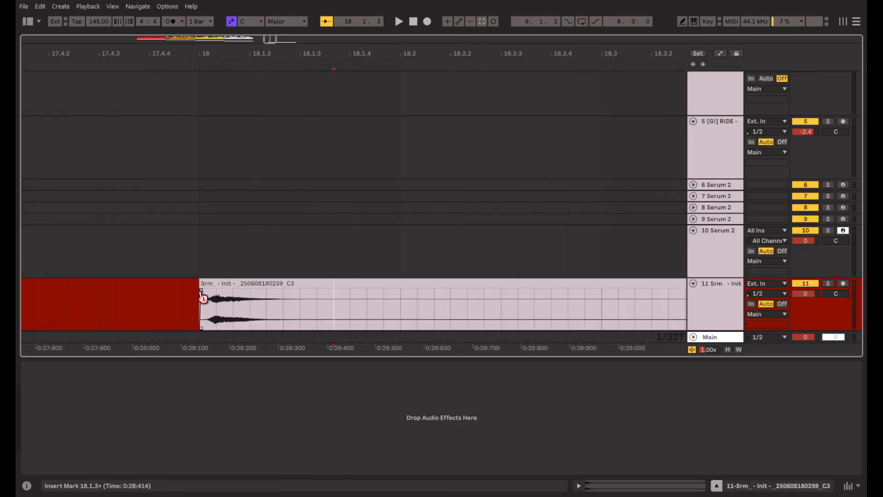
Play the rendered clip and trim its slow beginning so the transient starts at bar 18.
click(232, 284)
scroll(232, 283, down, 4)
key(space)
key(space)
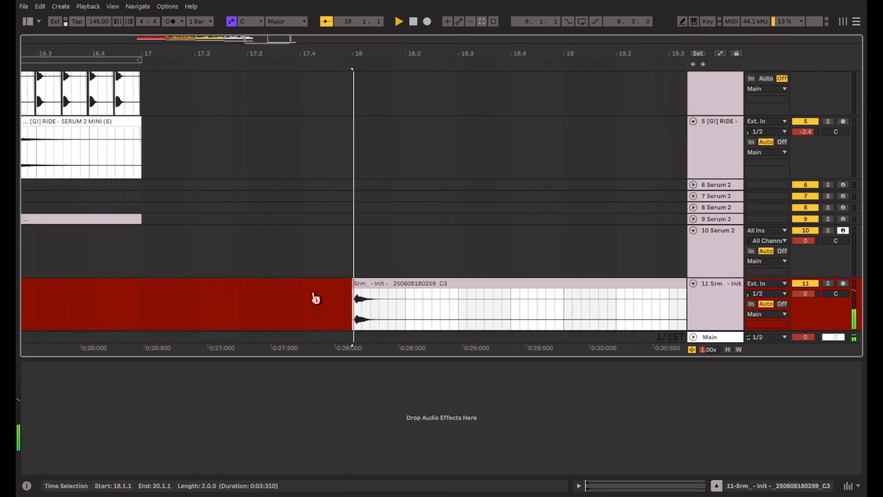
scroll(330, 313, up, 4)
click(252, 318)
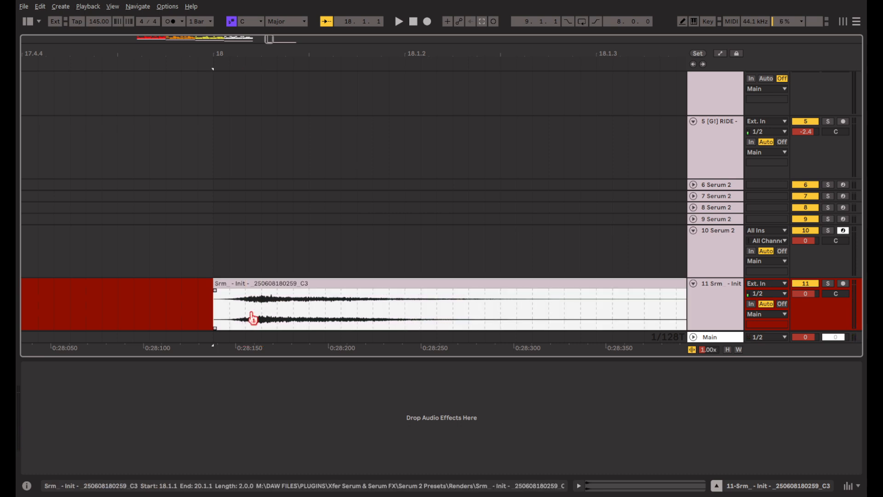
click(214, 312)
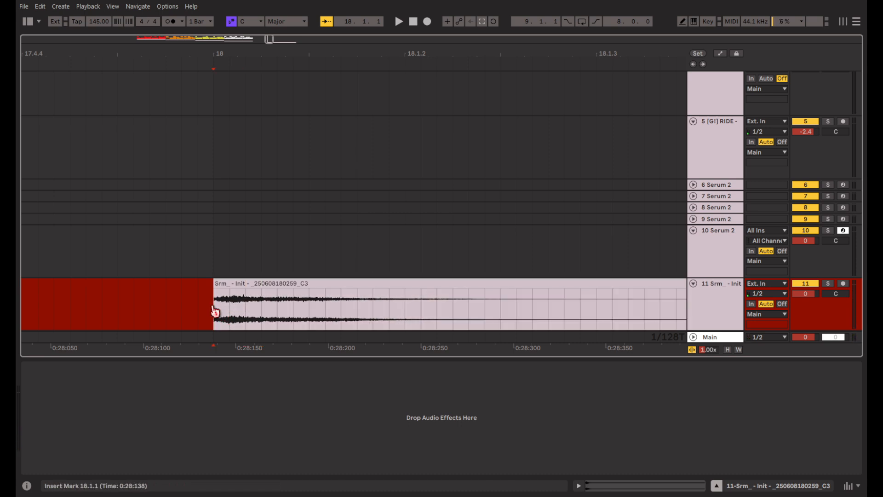
Play back the trimmed clip repeatedly from bar 18 to judge its attack.
key(space)
scroll(352, 296, down, 3)
key(space)
key(space)
key(space)
scroll(269, 305, up, 3)
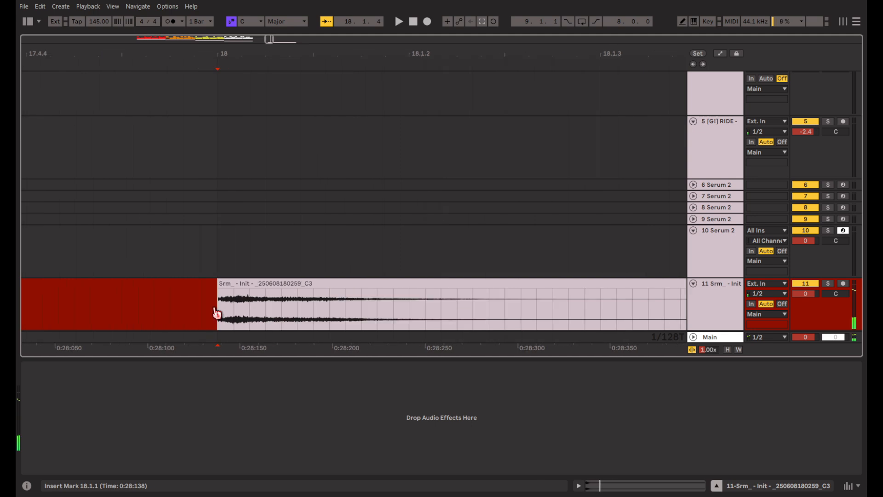
click(228, 317)
key(space)
key(space)
key(space)
key(space)
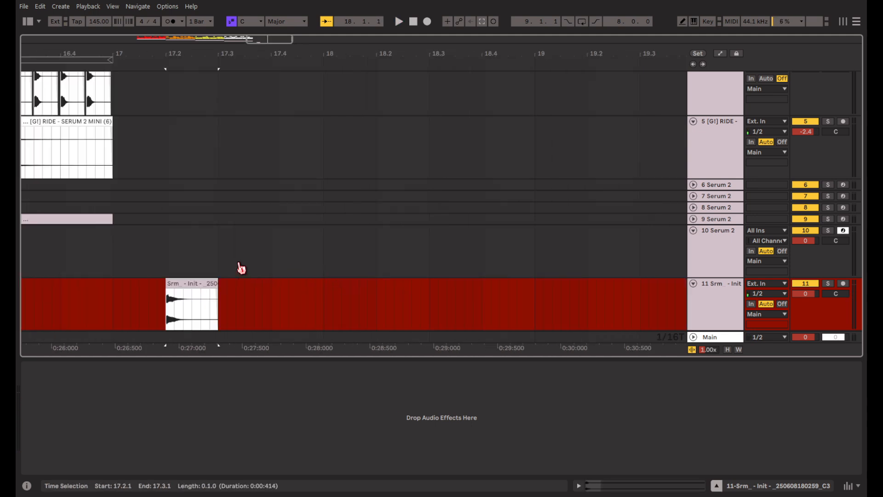
Return to Serum 2 and turn off oscillators B and C.
click(241, 268)
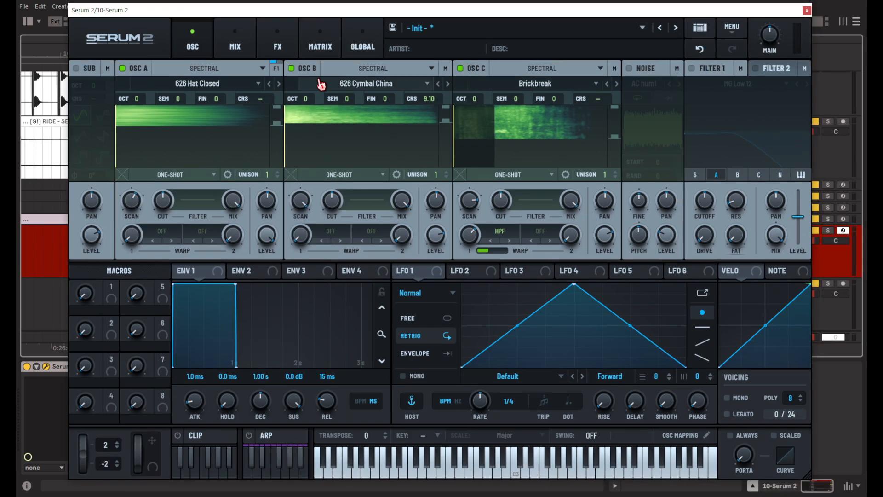
click(302, 69)
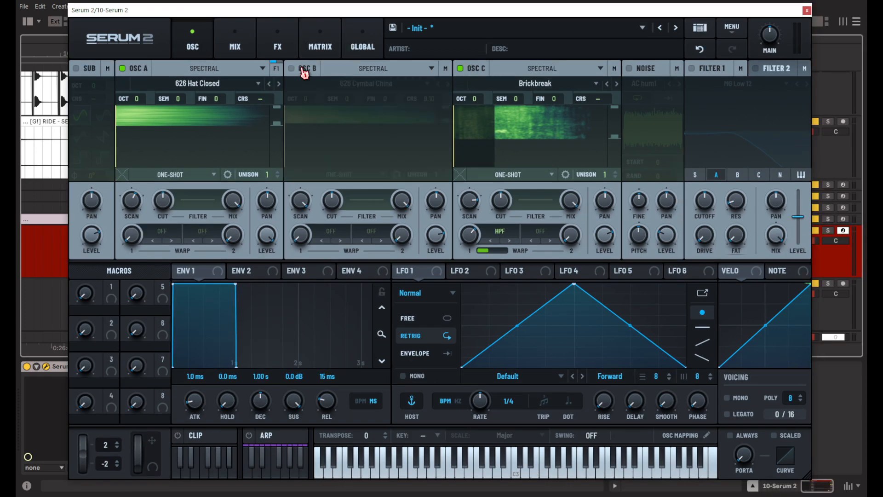
click(461, 69)
Change oscillator A's sample to Hat Lazy and cut the low frequencies from its spectrum.
click(278, 84)
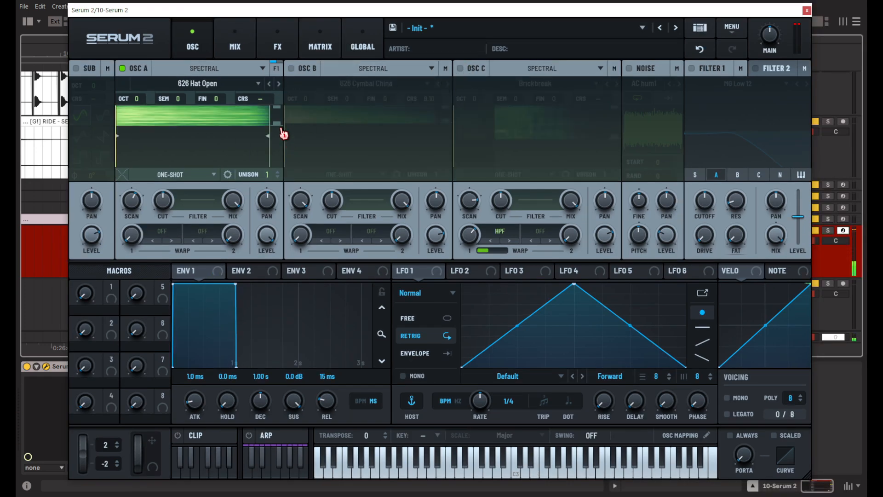
key(a)
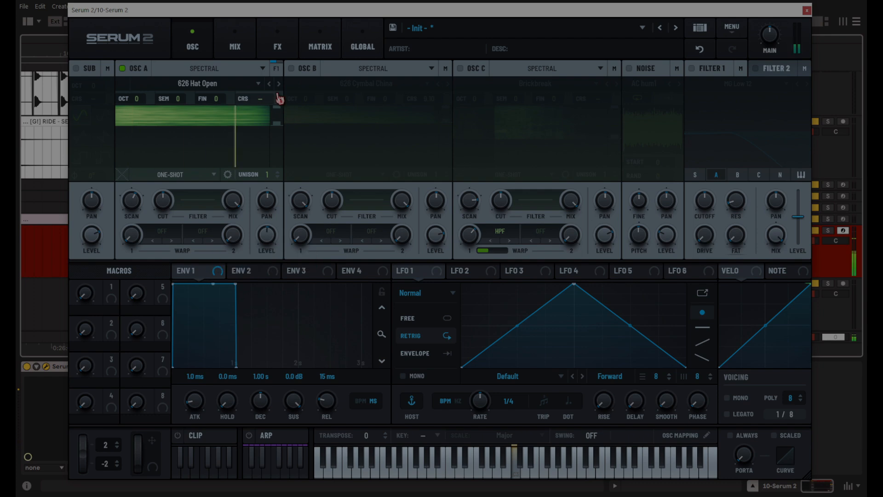
click(278, 84)
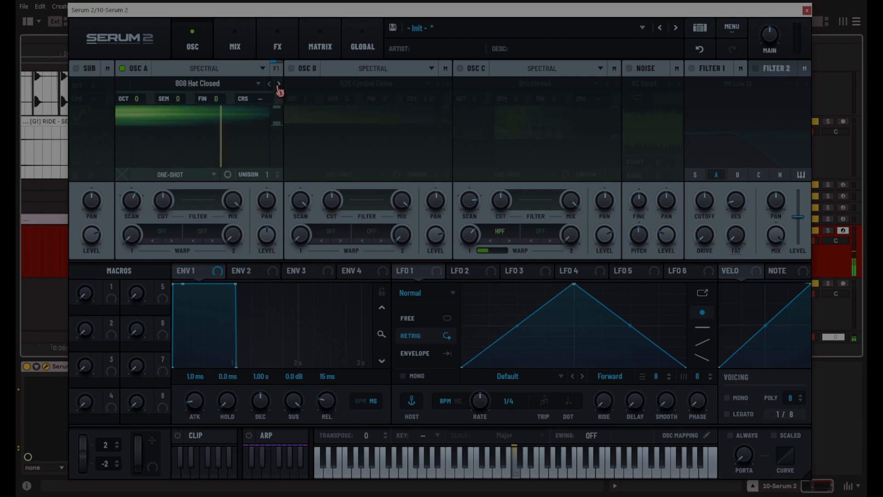
click(278, 83)
click(279, 84)
click(279, 84)
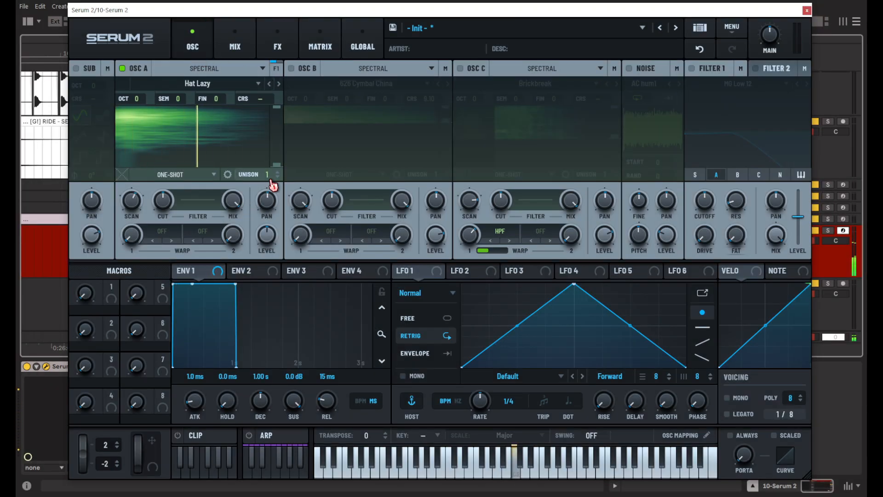
drag(281, 165, 280, 125)
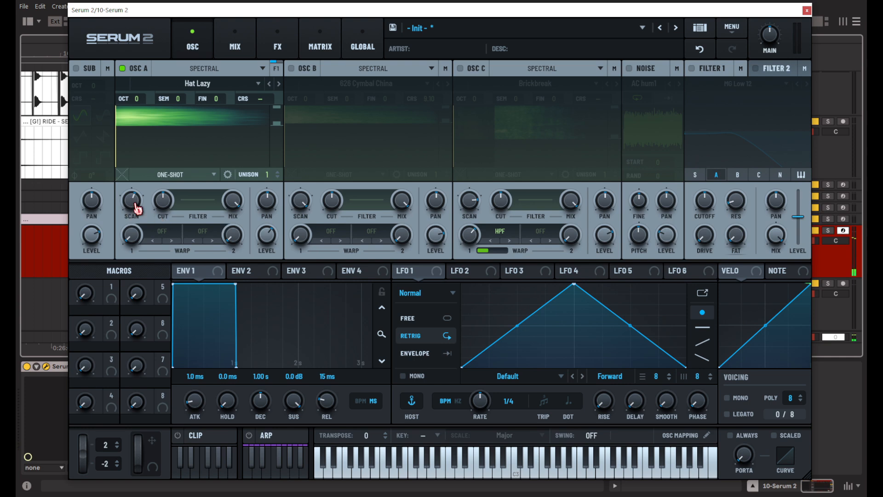
mouse_move(137, 209)
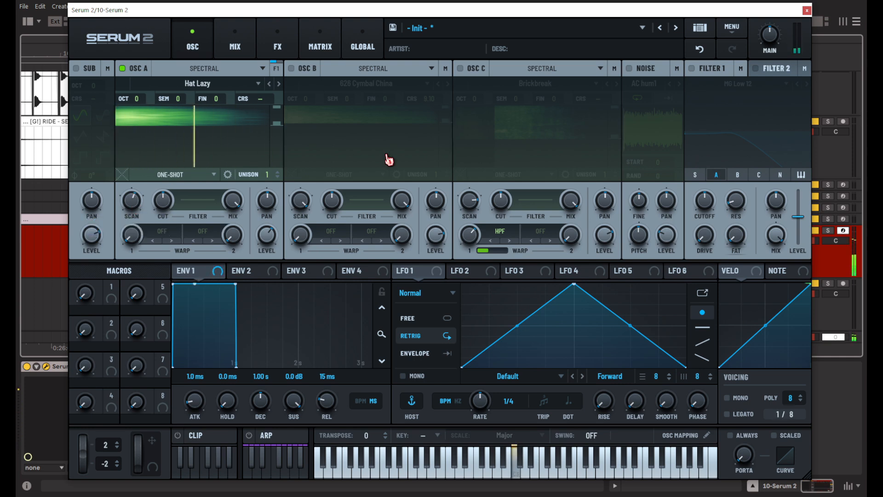
Enable only oscillator B and change its sample to 626 Cymbal Ride.
click(123, 69)
click(291, 69)
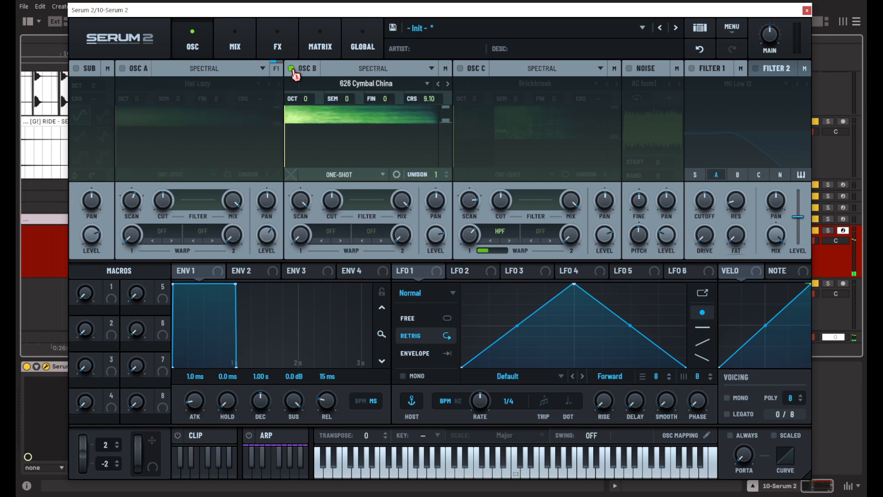
click(448, 84)
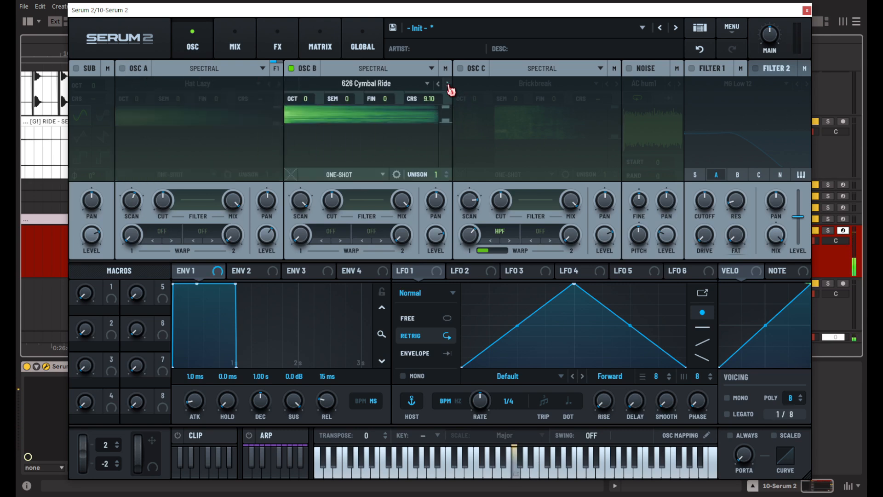
Adjust oscillator B's low-frequency cut, level and scan rate, and reset its coarse tuning.
mouse_move(449, 123)
mouse_down()
mouse_move(446, 146)
mouse_move(446, 137)
mouse_up()
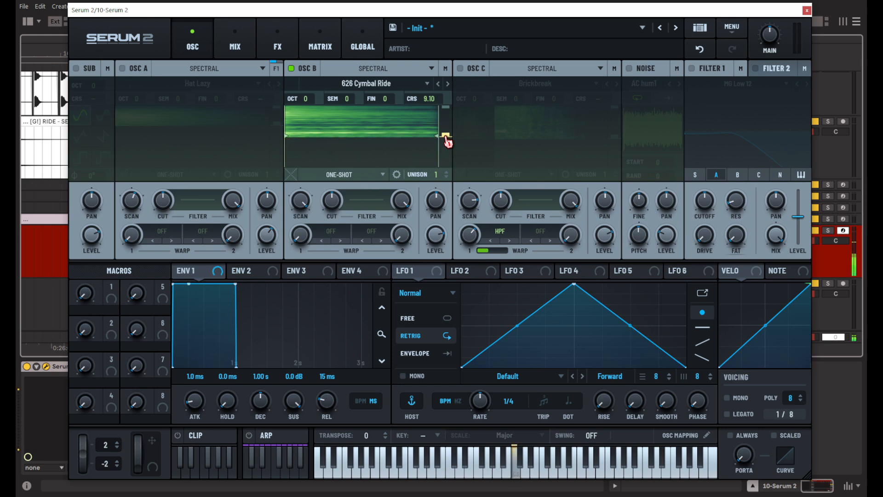
mouse_move(435, 244)
mouse_down()
mouse_move(428, 276)
mouse_move(434, 234)
mouse_up()
drag(299, 246, 299, 254)
drag(427, 98, 442, 127)
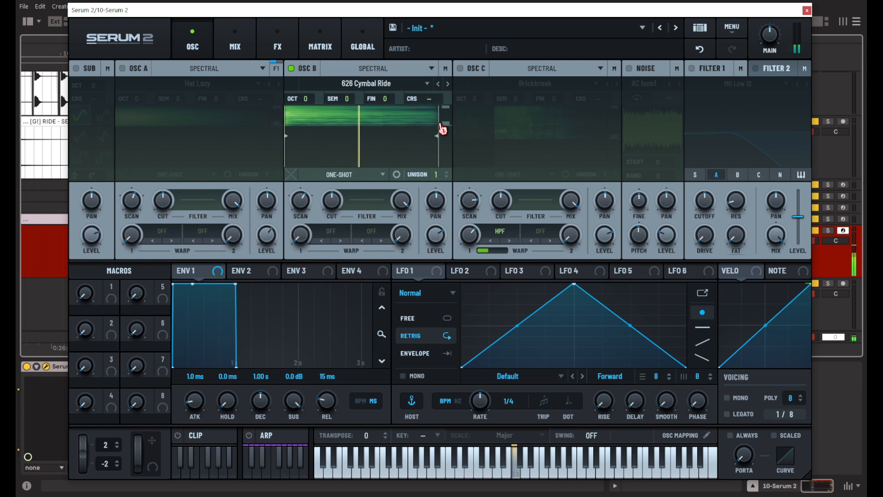
Turn oscillator A back on and fine-tune oscillator B's scan rate against it.
click(137, 69)
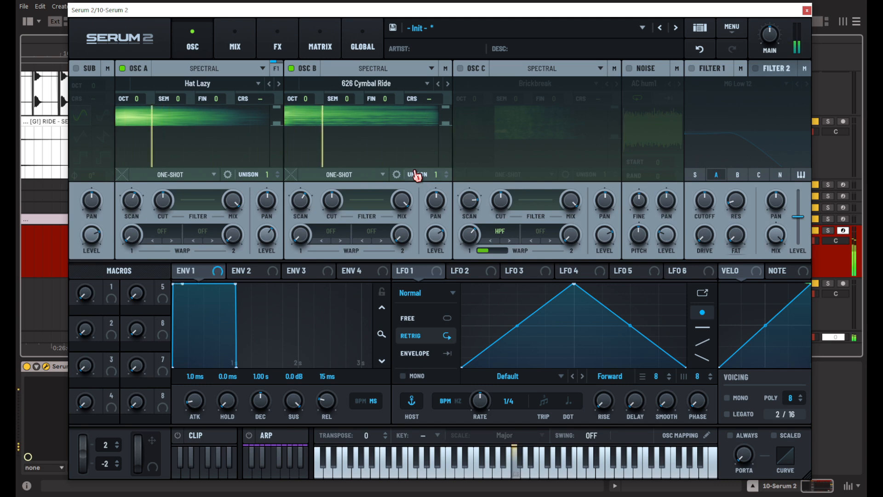
mouse_move(307, 206)
mouse_down()
mouse_move(311, 172)
mouse_move(303, 191)
mouse_up()
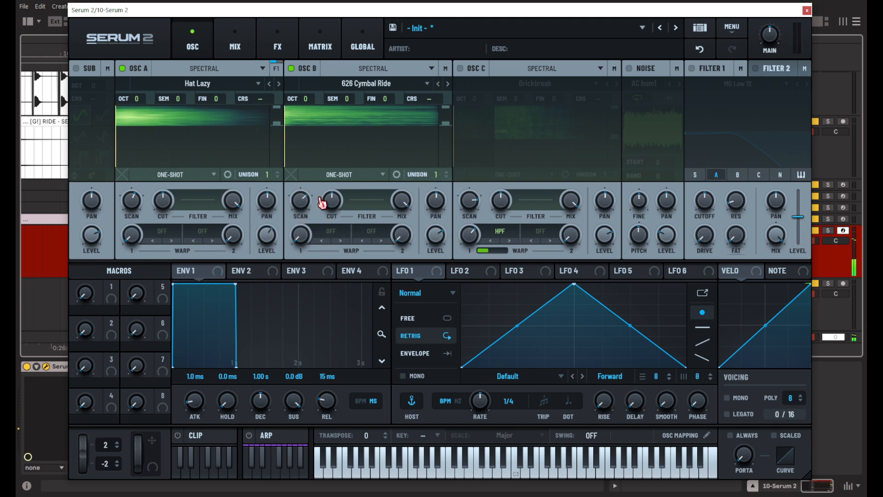
Enable only oscillator C, change its sample to Complex Metal2, and cut more low frequencies from its spectrum.
click(292, 68)
click(123, 68)
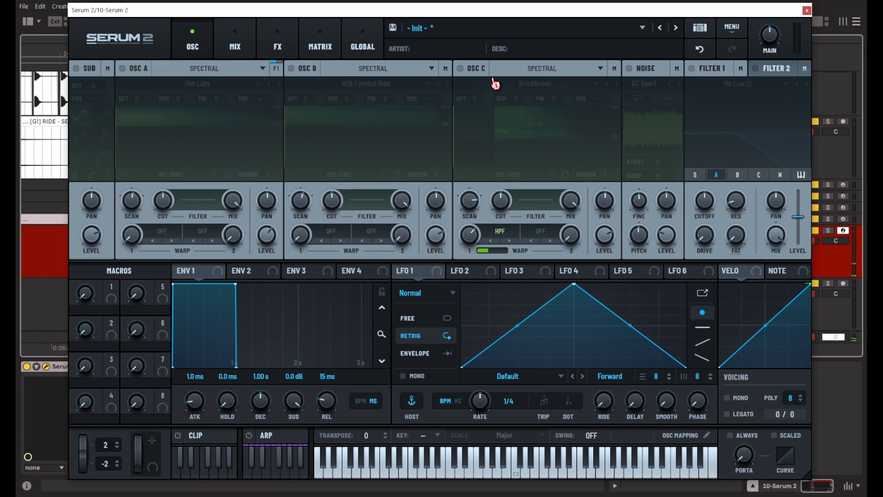
click(460, 68)
click(617, 83)
click(617, 84)
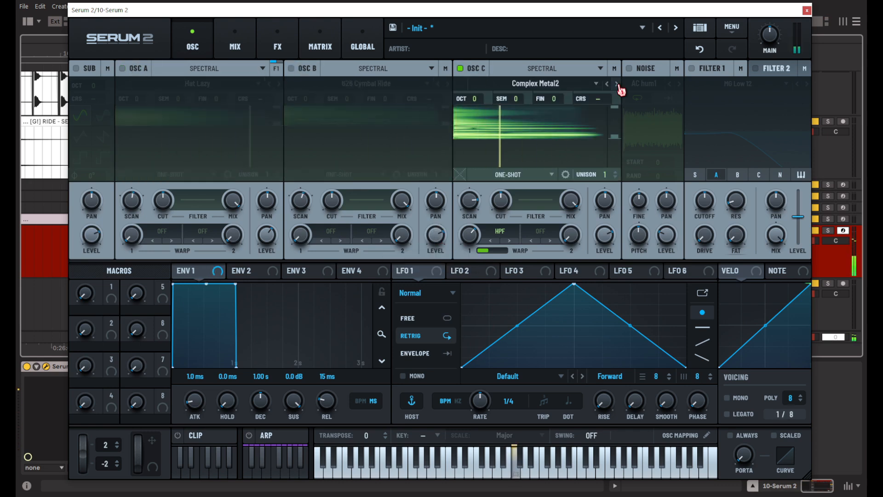
click(617, 84)
click(607, 83)
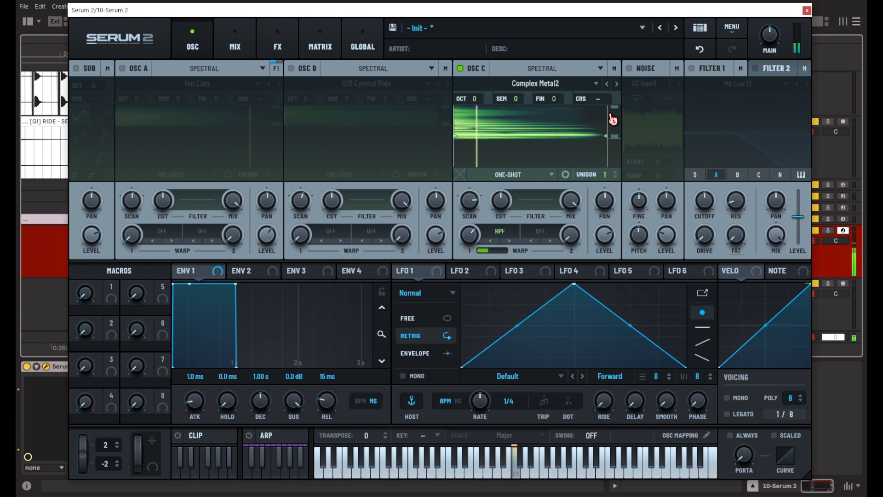
drag(618, 138, 618, 131)
Turn oscillators B and A back on and lower oscillator C's level to balance the layers.
click(292, 68)
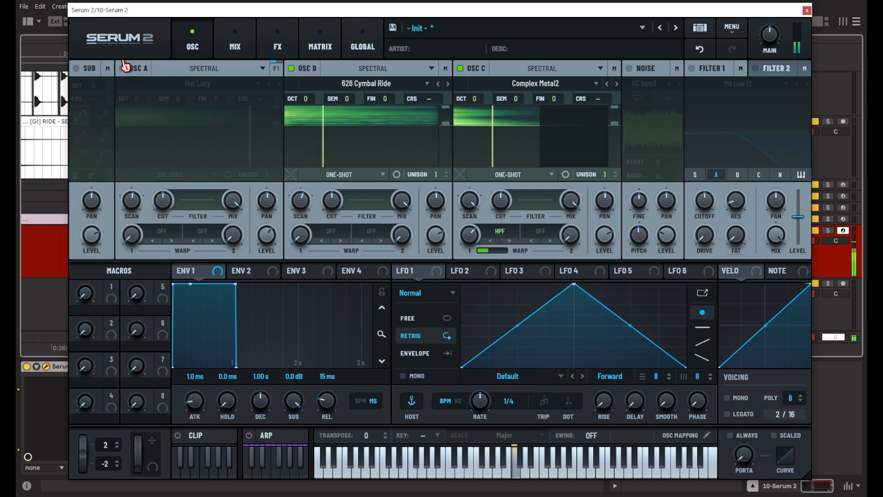
click(122, 68)
drag(605, 235, 604, 266)
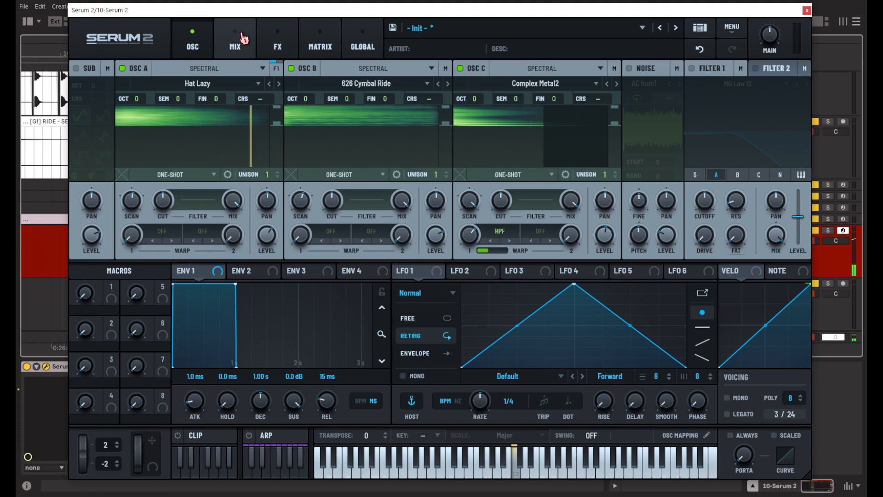
Export the new layered sound as a second clip on audio track 11 at 17.3.3.
drag(220, 16, 606, 47)
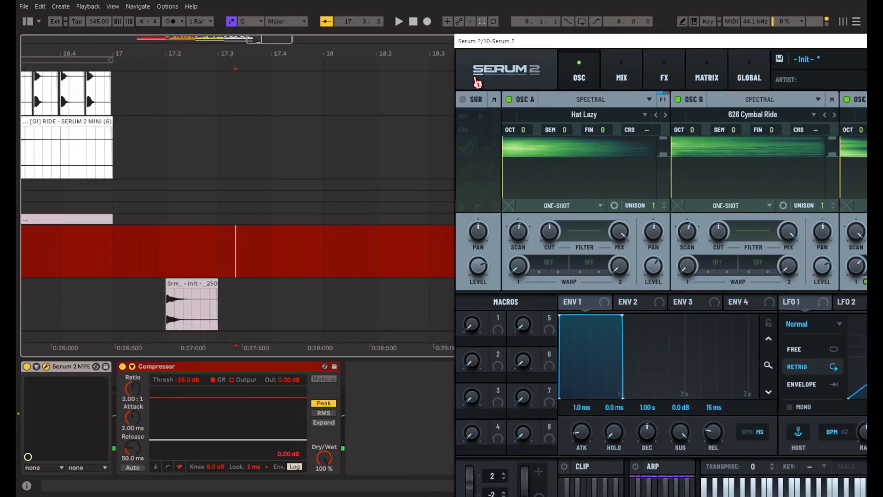
drag(470, 68, 245, 296)
click(246, 313)
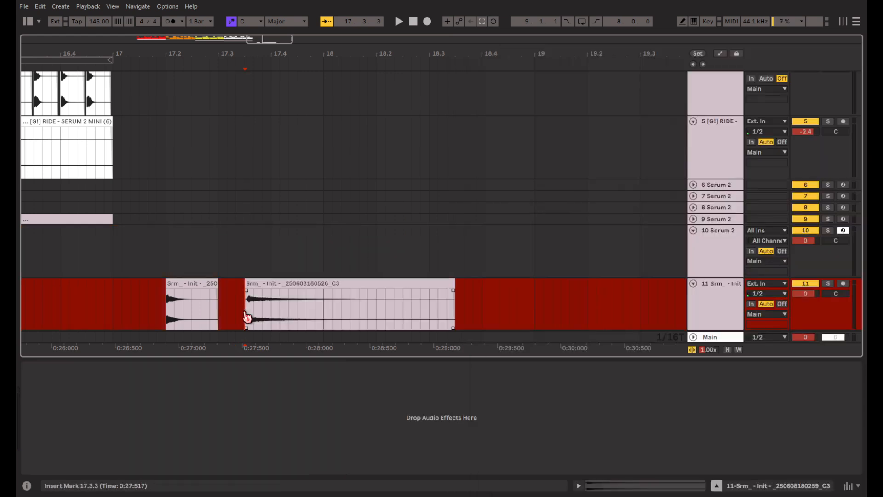
Align the second clip's transient with the clip's beginning and play it back.
scroll(240, 304, up, 4)
scroll(271, 295, up, 3)
drag(309, 304, 284, 303)
key(space)
scroll(386, 297, down, 5)
click(396, 285)
key(space)
Delete the second clip's excess tail and place the clip on its own audio track 12.
drag(527, 287, 431, 284)
key(Delete)
scroll(340, 265, down, 1)
click(726, 299)
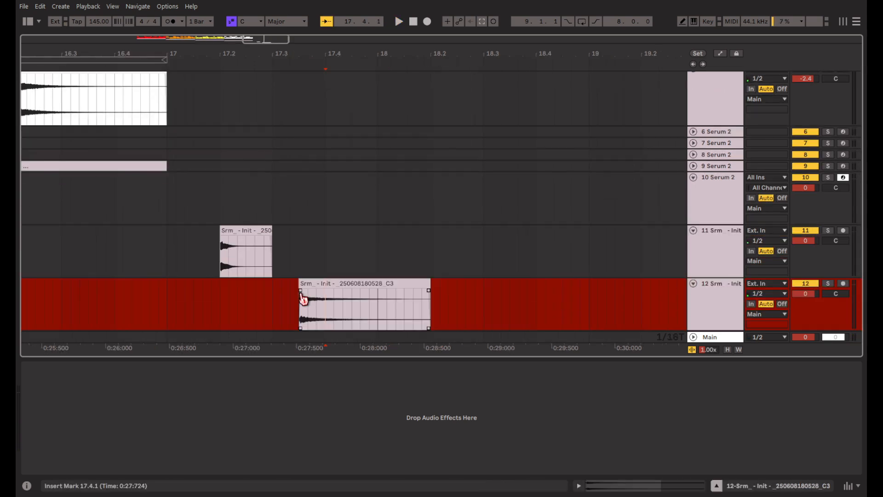
scroll(302, 297, up, 4)
click(312, 287)
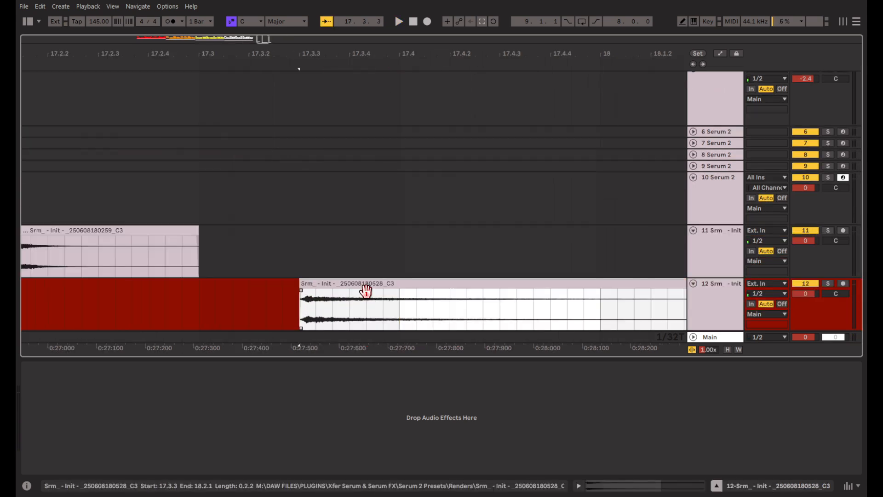
Add a long fade-out to the second clip on track 12 and play it back.
drag(346, 292, 296, 295)
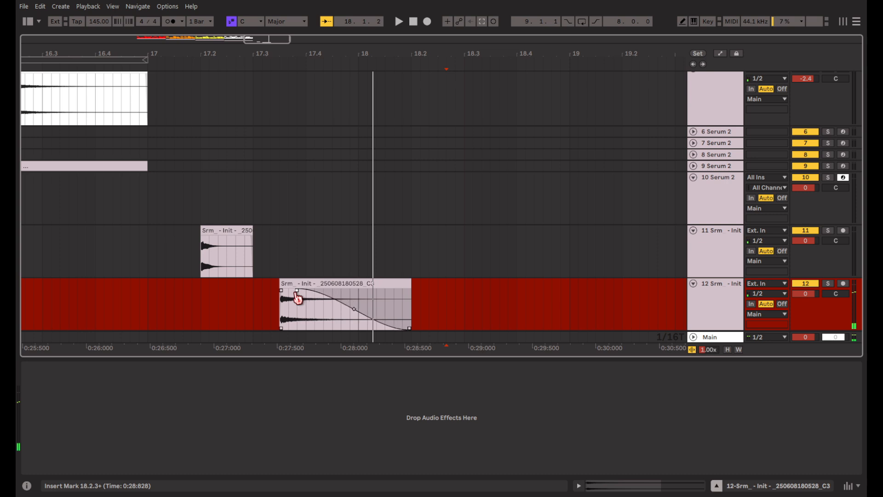
click(314, 304)
click(326, 23)
scroll(334, 298, down, 1)
key(space)
click(347, 258)
key(space)
key(space)
key(space)
key(space)
key(space)
Add Hybrid Reverb to track 12 using the Concrete Bar LR response from Chambers and Large Rooms, with Dry/Wet at 29%.
click(26, 23)
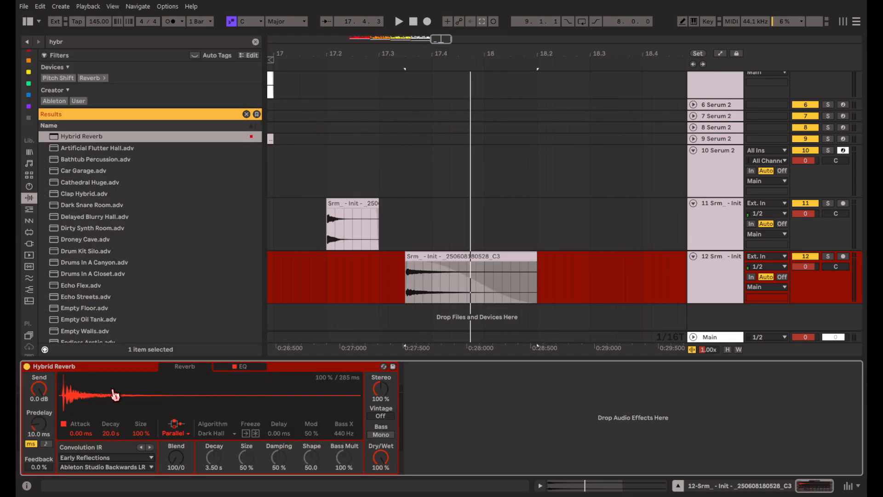
key(space)
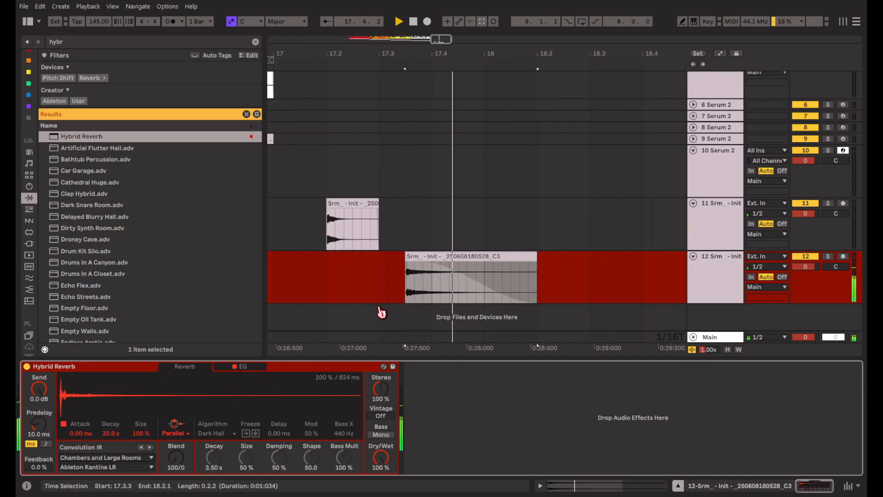
key(space)
key(space)
click(149, 455)
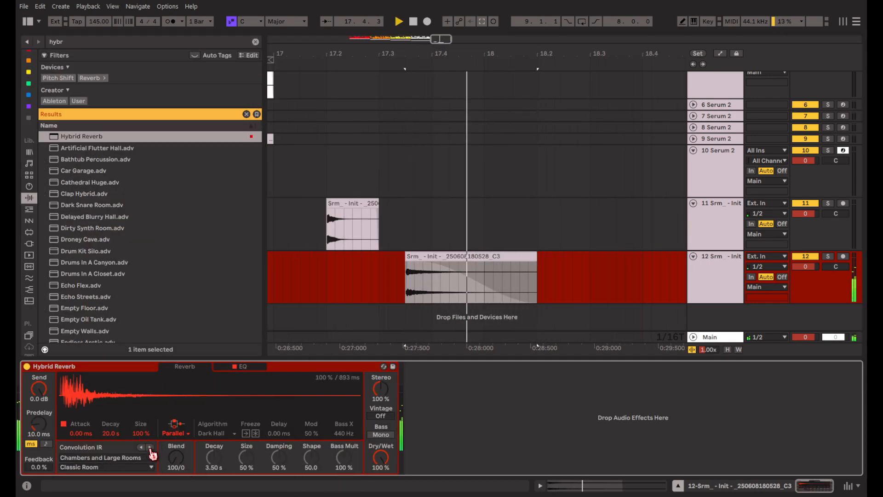
click(150, 455)
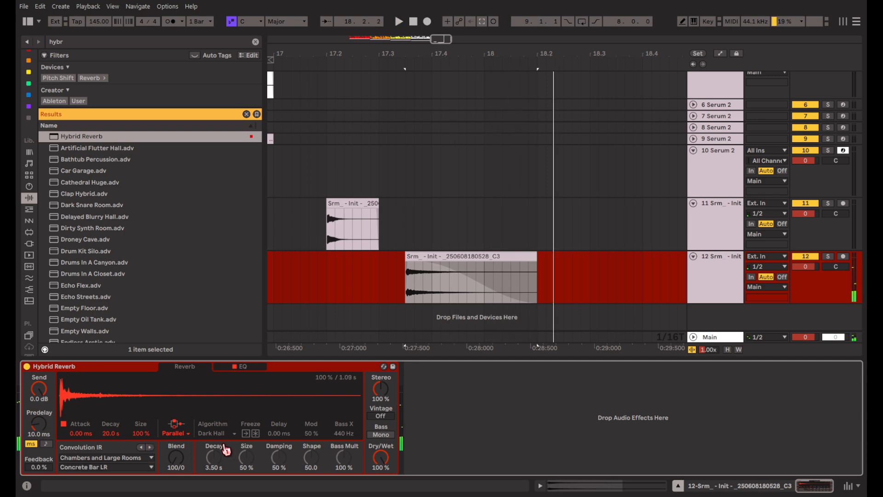
drag(380, 457, 380, 489)
key(space)
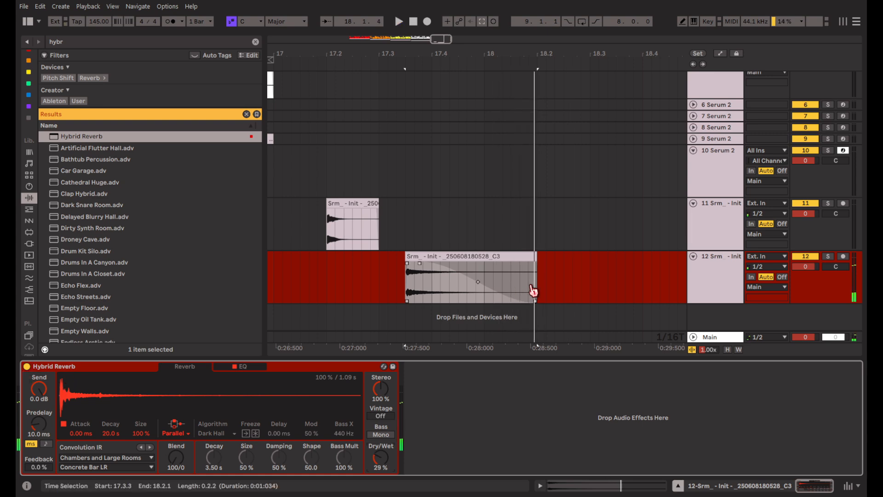
scroll(534, 291, right, 1)
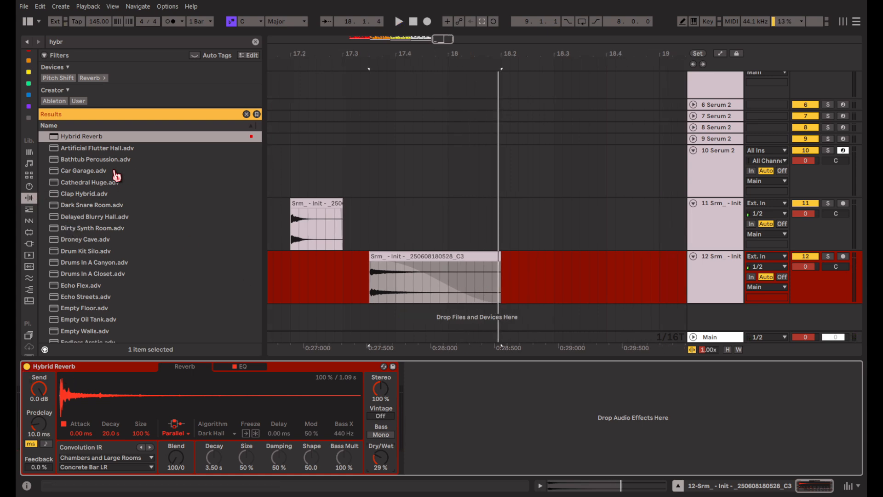
Insert EQ Eight before the reverb, boosting the highs 4.34 dB at 10 kHz and dipping 1.82 kHz by 2.85 dB.
click(255, 41)
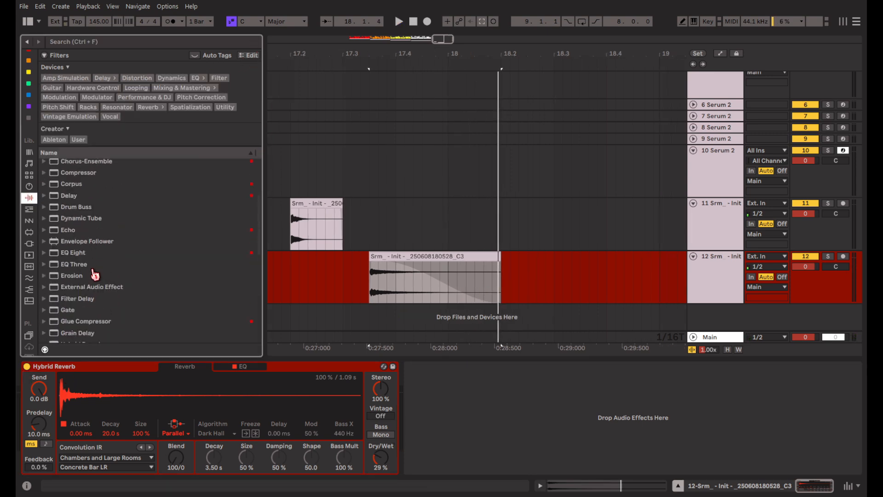
drag(74, 254, 97, 359)
drag(42, 379, 55, 410)
key(space)
drag(234, 411, 251, 401)
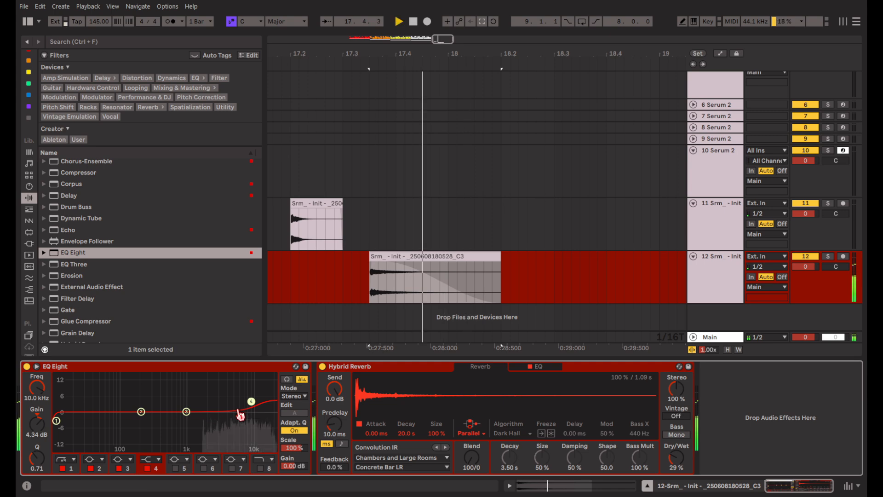
drag(200, 423, 201, 422)
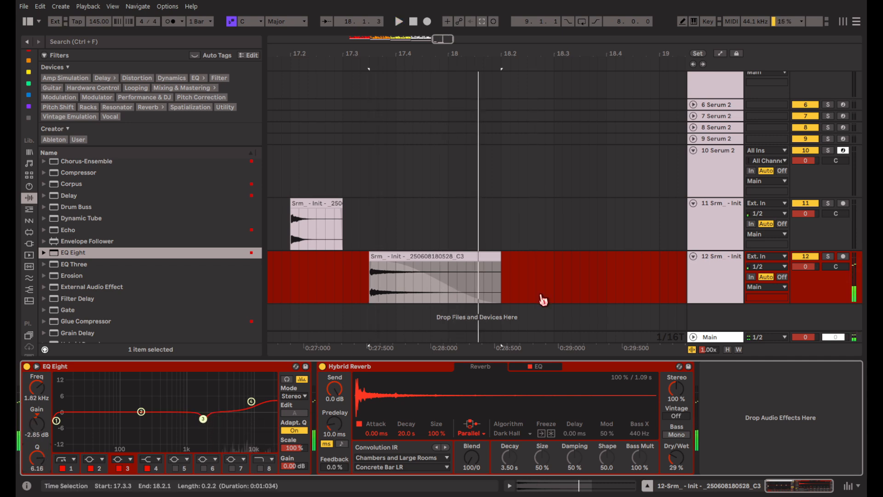
Freeze and flatten track 12, and place the processed clip directly after the first clip on track 11.
right_click(541, 295)
click(602, 375)
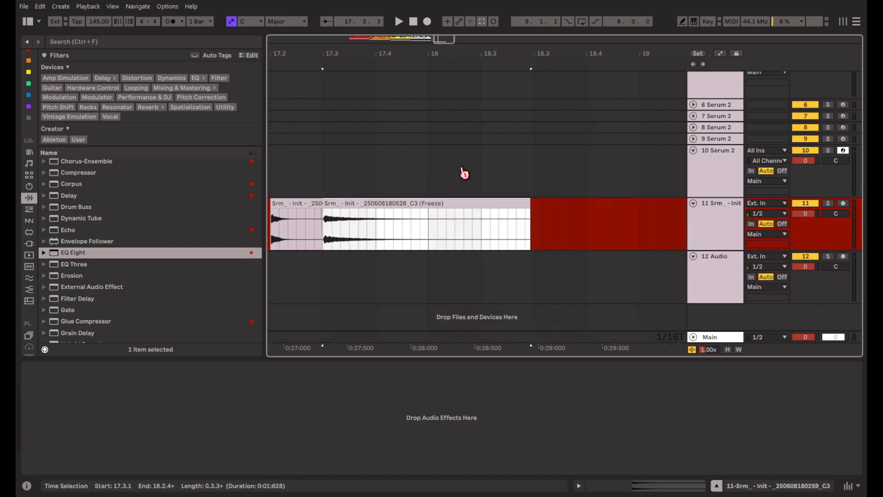
Open Serum 2 on track 10 and turn off oscillators C and B to isolate oscillator A.
click(572, 181)
drag(477, 30, 403, 14)
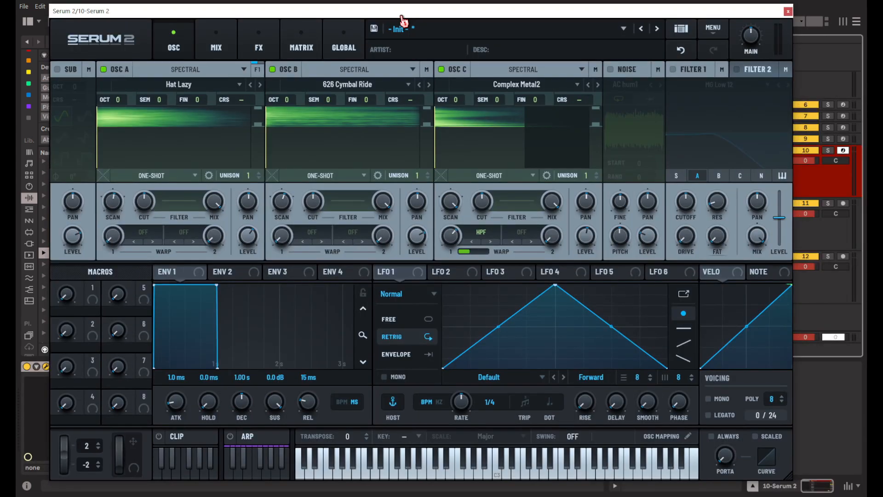
click(441, 69)
click(272, 69)
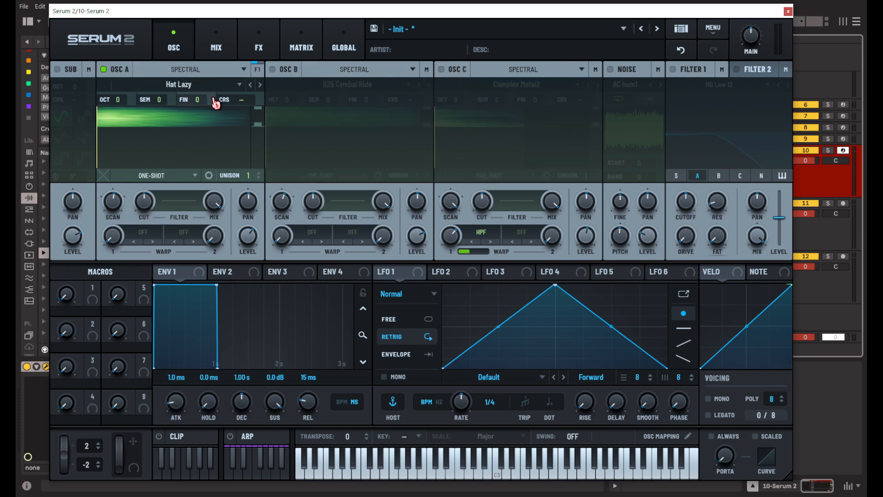
Load the Hat Open Stahlwerk sample into oscillator A and audition it.
key(d)
click(210, 90)
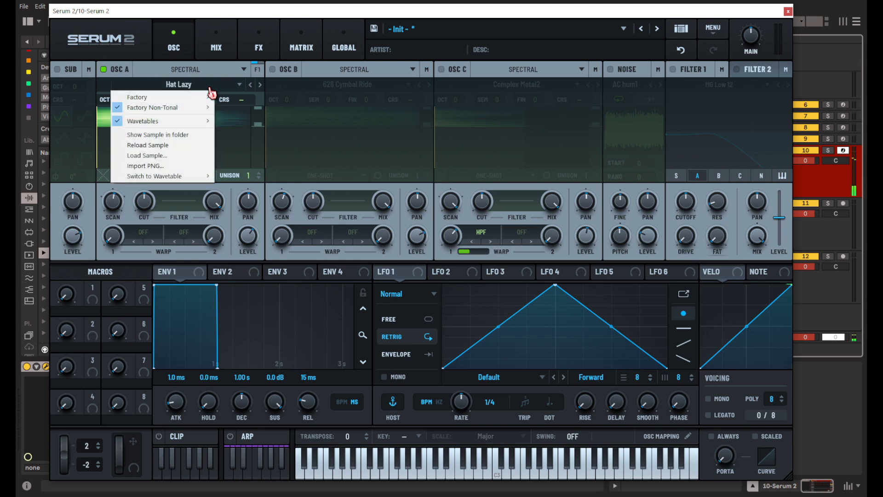
mouse_move(198, 107)
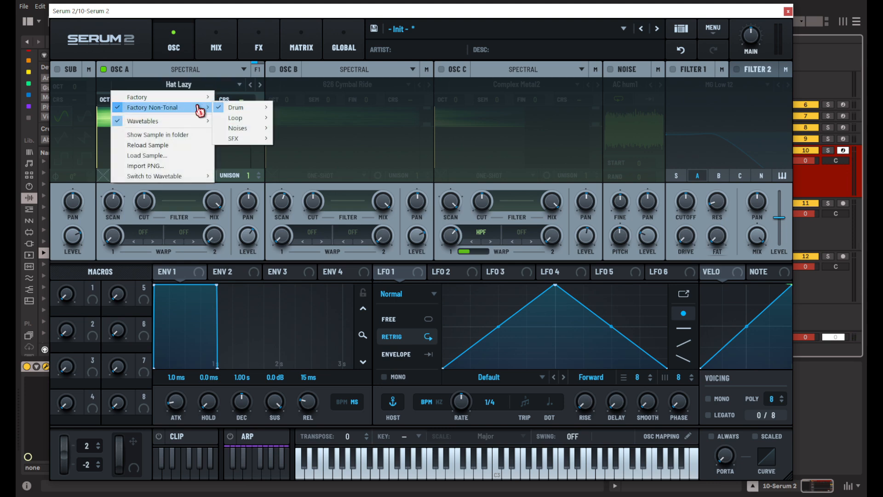
click(244, 86)
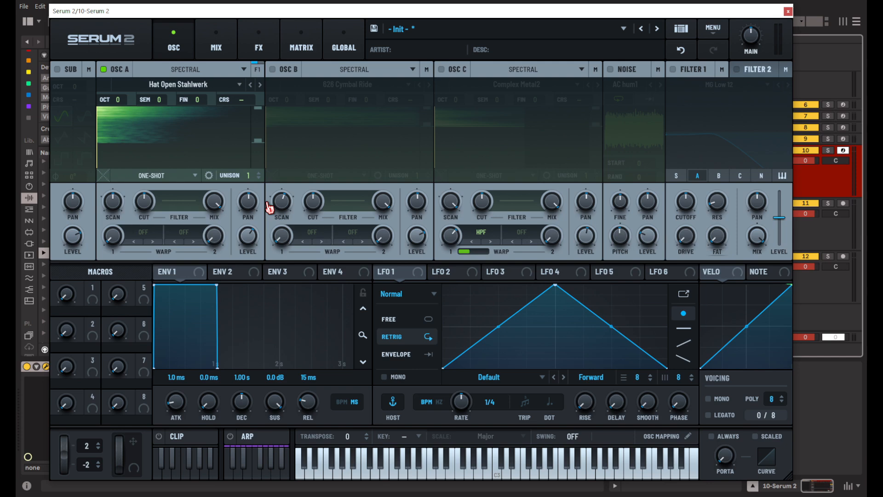
key(a)
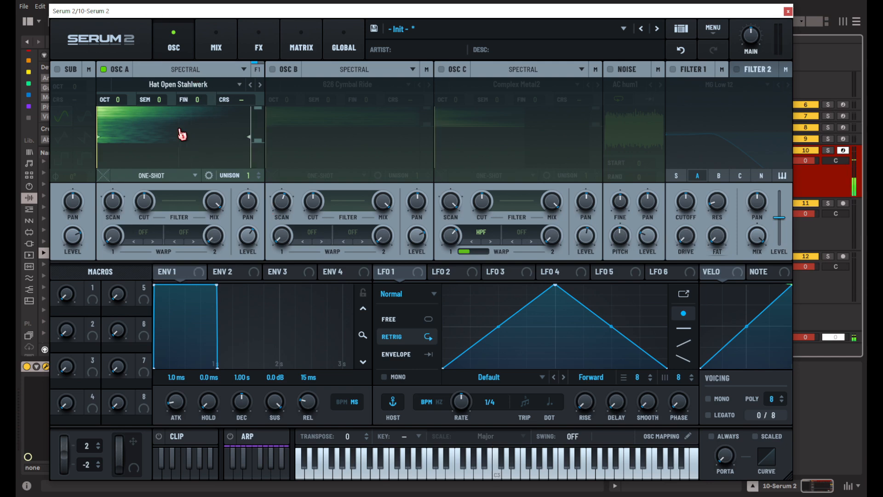
key(a)
Lower oscillator A's coarse pitch to -9.88.
drag(255, 117, 247, 156)
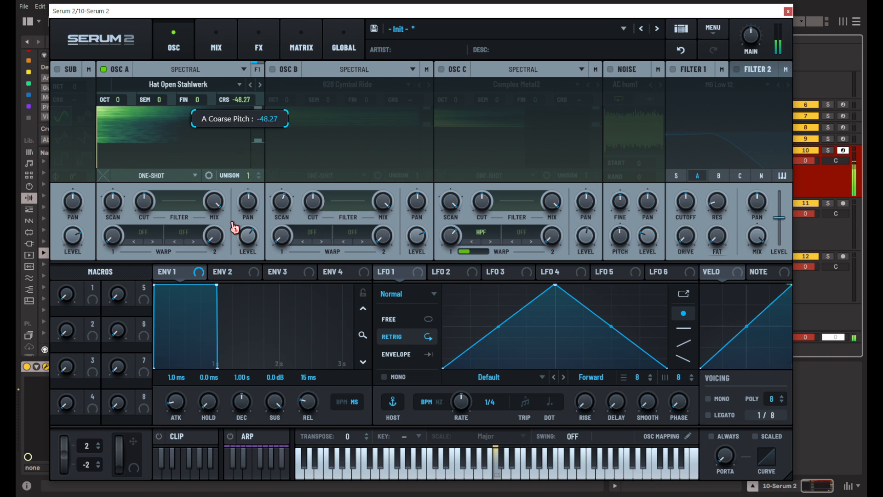
drag(240, 157, 242, 146)
drag(236, 159, 236, 138)
Set oscillator A's first warp to Pitch Shift and reduce both its secondary parameter and its warp amount.
click(143, 232)
mouse_move(191, 263)
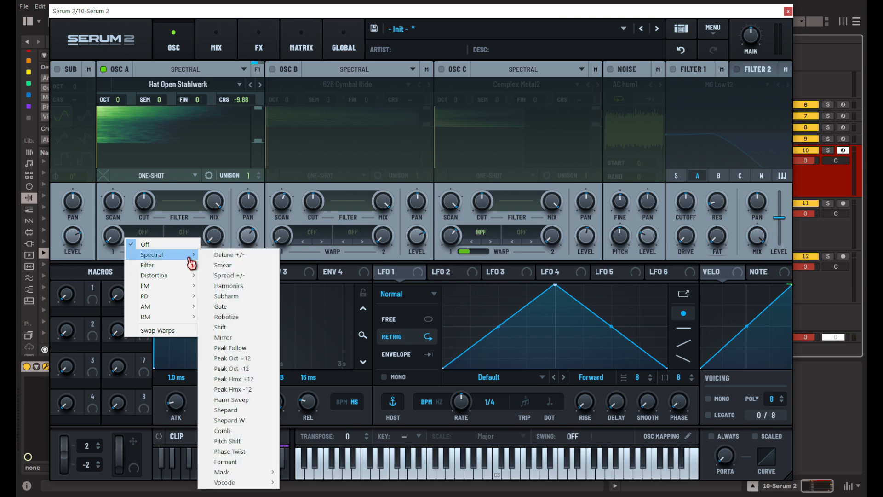
click(223, 265)
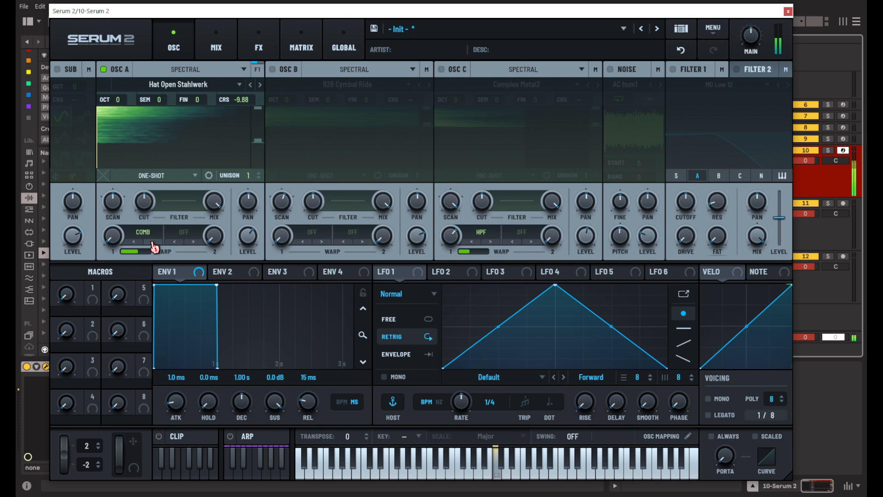
click(154, 243)
drag(115, 239, 119, 171)
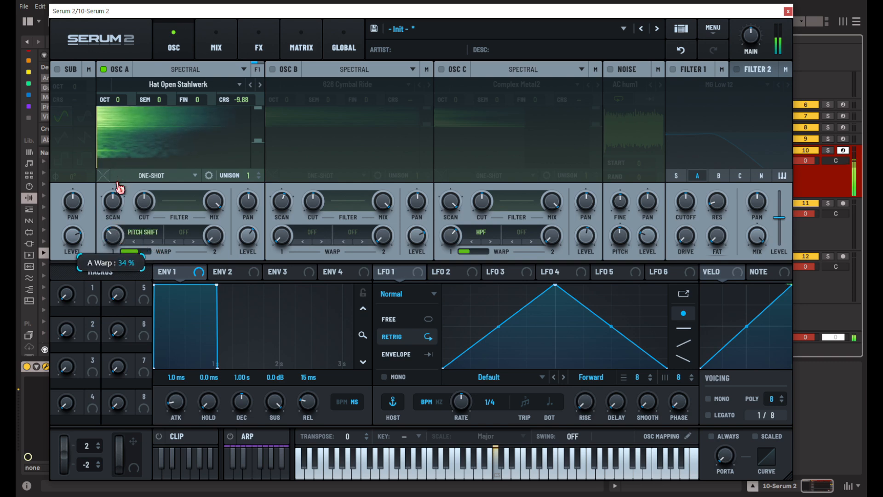
drag(116, 201, 112, 205)
drag(132, 252, 19, 262)
drag(113, 237, 108, 285)
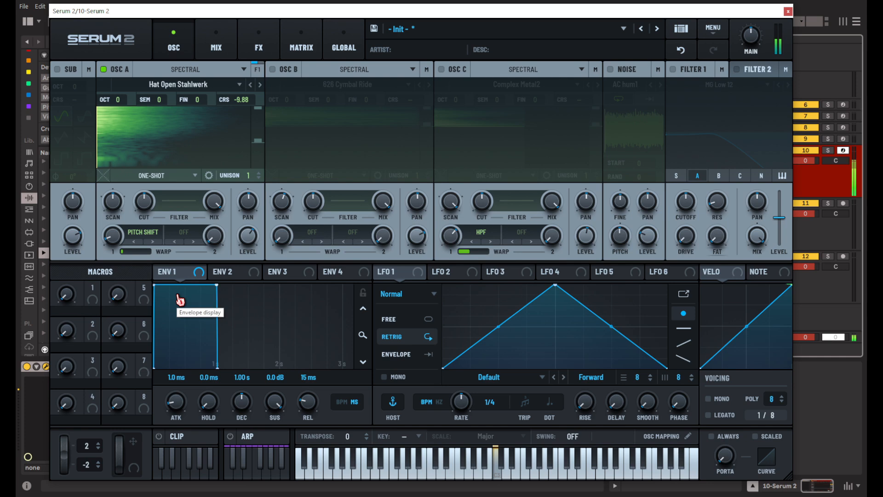
Isolate oscillator B in place of oscillator A and browse its cymbal samples to 808 Cymbal 04.
click(104, 69)
click(429, 84)
click(429, 85)
click(429, 85)
double_click(428, 127)
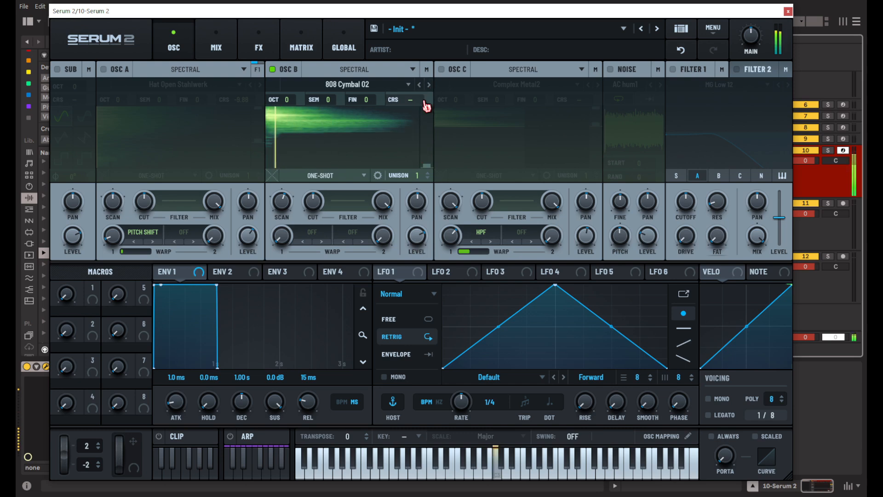
click(429, 85)
click(431, 85)
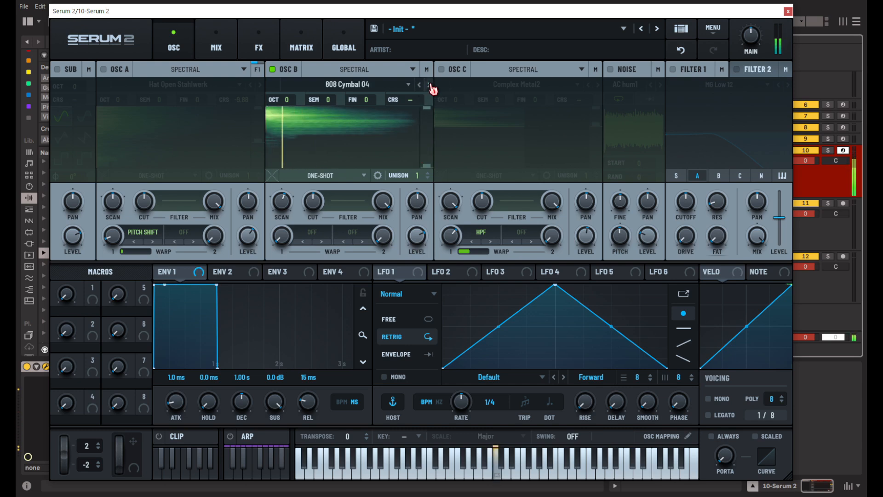
Apply the Pitch Shift warp to oscillator B and raise its secondary parameter to the maximum.
click(311, 241)
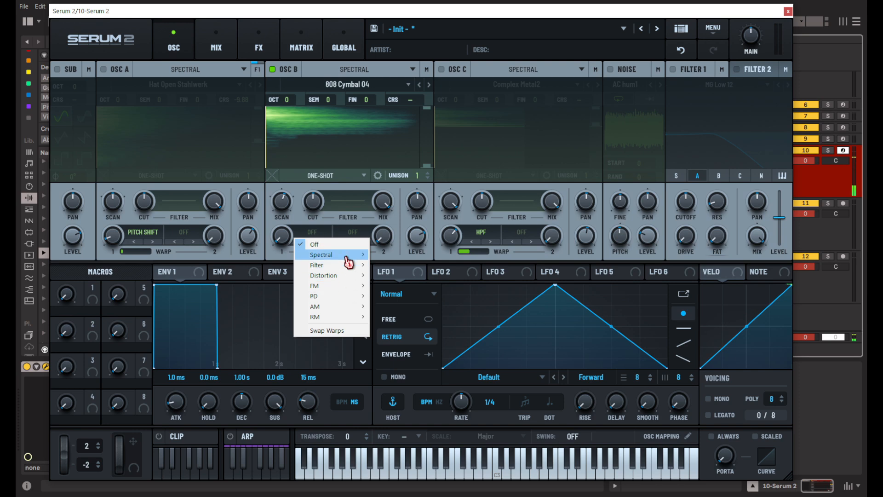
mouse_move(347, 254)
click(420, 441)
drag(295, 247, 478, 247)
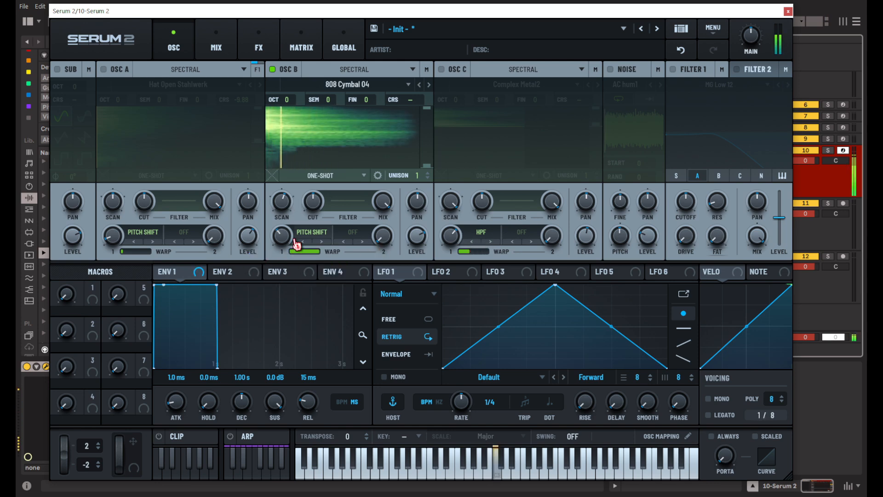
Turn oscillator A back on, readjust oscillator B's warp amount against it, and set B's level to 53%.
click(119, 70)
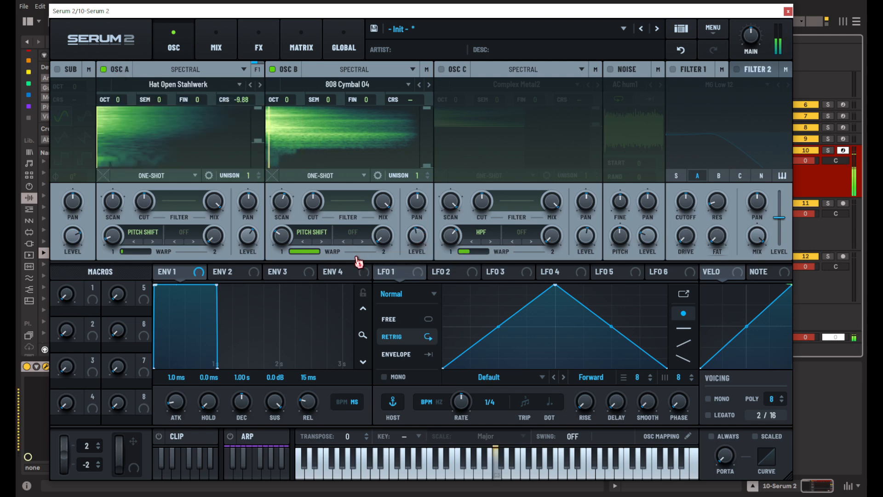
drag(277, 240, 281, 224)
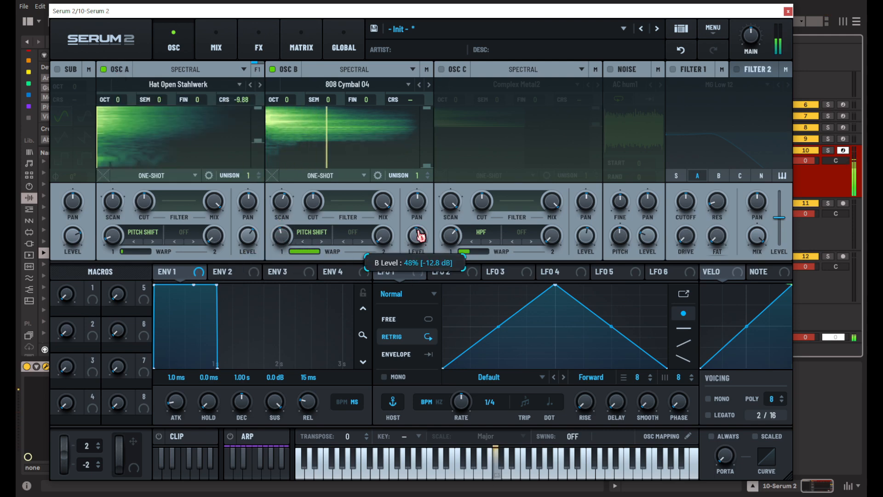
drag(285, 236, 290, 244)
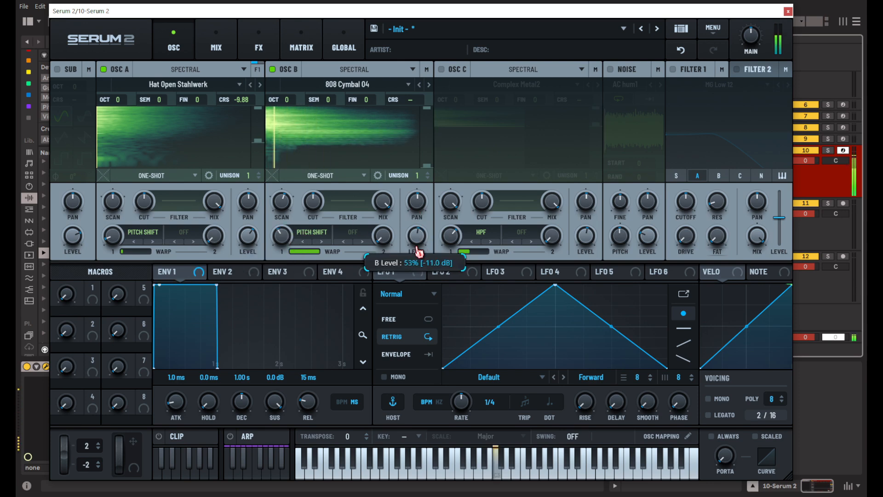
Turn off oscillators B and A and enable oscillator C on its own.
click(287, 72)
click(139, 69)
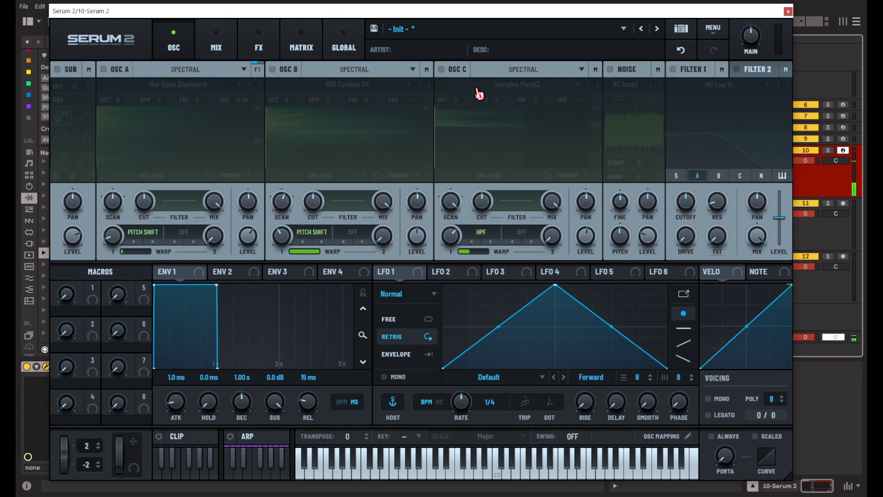
click(448, 72)
Load the Clap Drum Machine sample into oscillator C and lower its coarse pitch to -5.93.
click(527, 89)
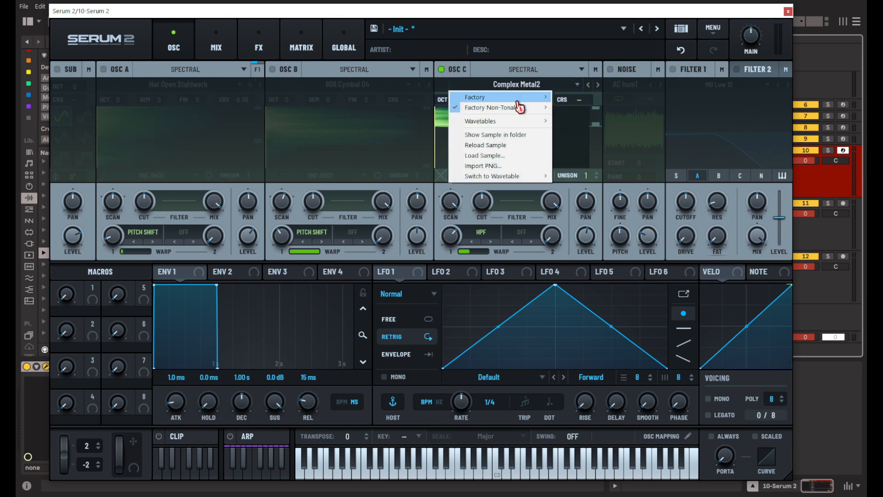
mouse_move(518, 108)
mouse_move(586, 114)
mouse_move(649, 110)
click(710, 108)
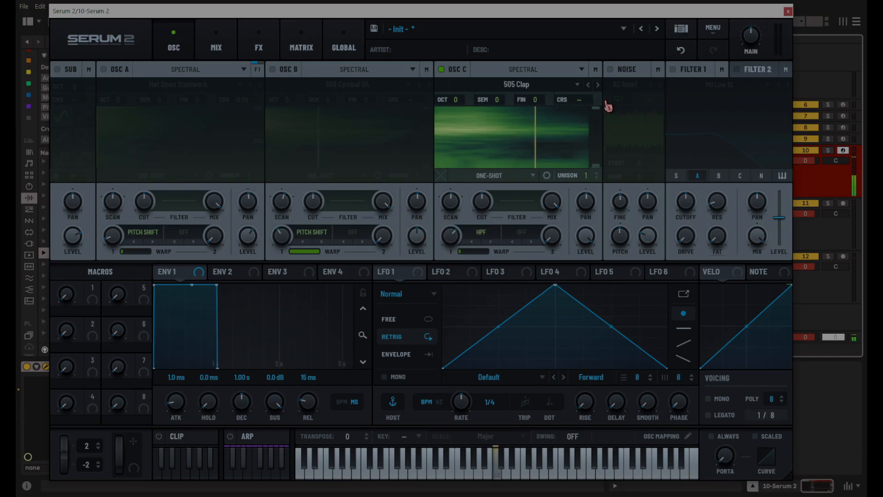
click(598, 85)
click(599, 86)
drag(574, 101, 574, 122)
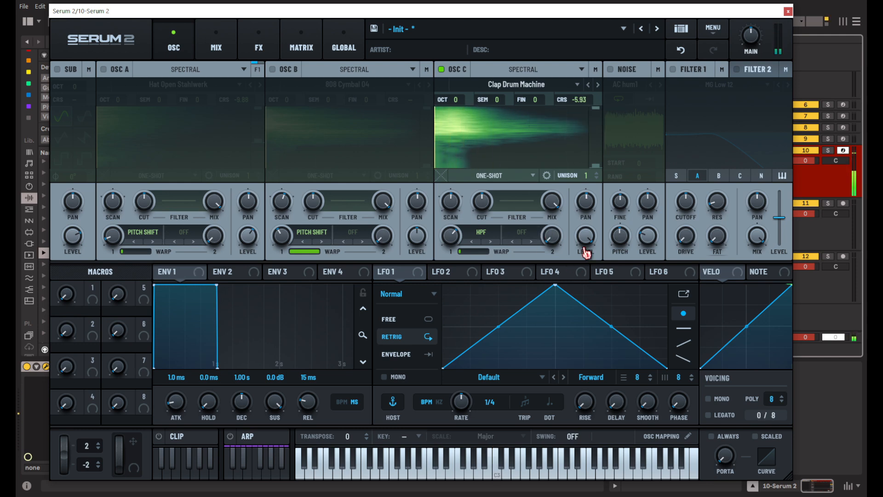
Turn oscillators B and A back on, then balance the layers by lowering A's level and fine-tuning B's level.
click(286, 71)
click(111, 70)
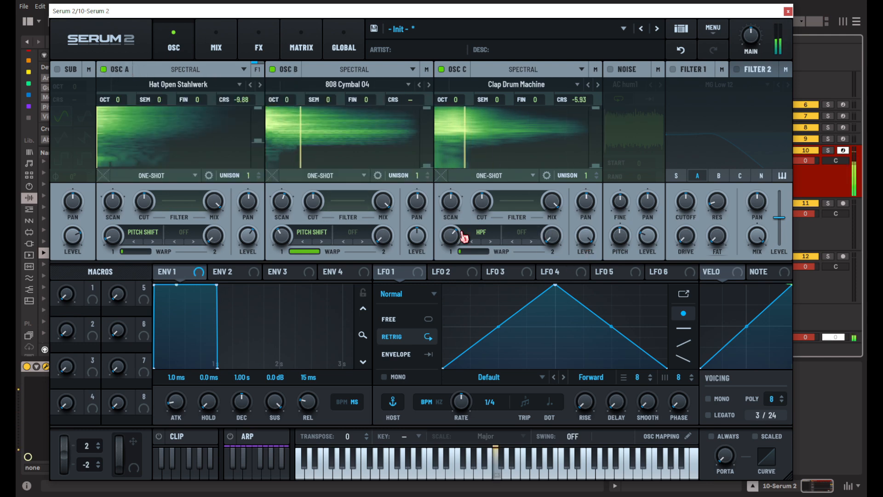
drag(242, 238, 244, 276)
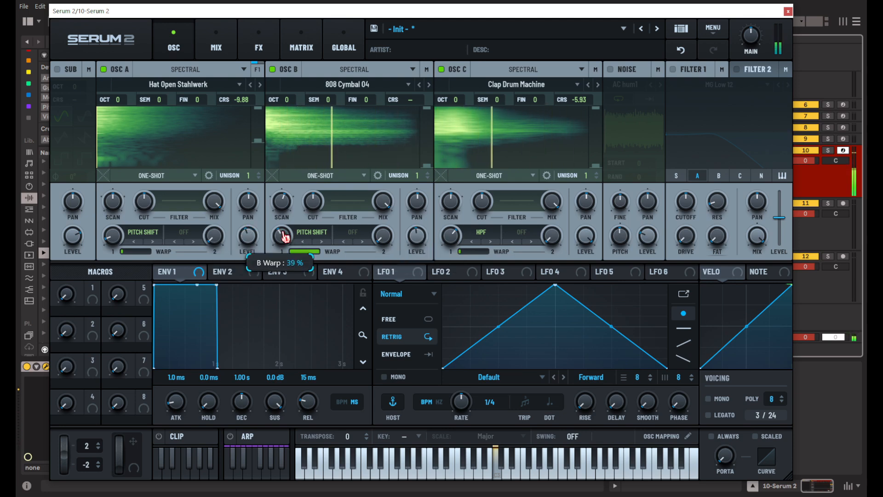
mouse_move(417, 236)
mouse_down()
mouse_move(423, 197)
mouse_move(417, 231)
mouse_up()
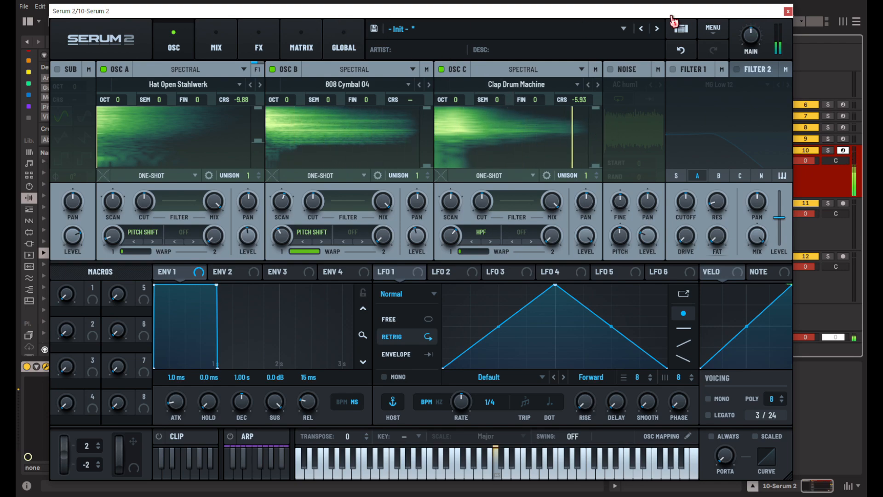
Place the rendered patch audio on a new track below track 11, cut the silence before its transient and align it to 18.3.
drag(298, 16, 728, 27)
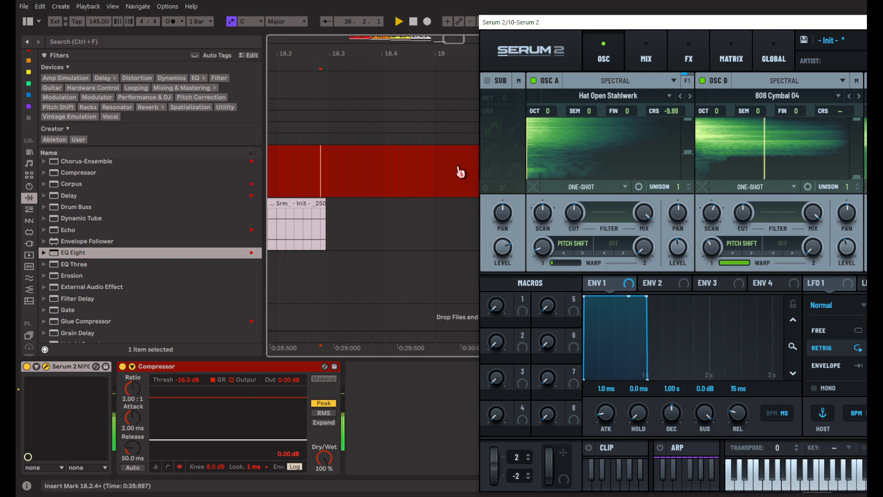
drag(501, 55, 332, 285)
scroll(333, 285, up, 5)
scroll(359, 292, up, 3)
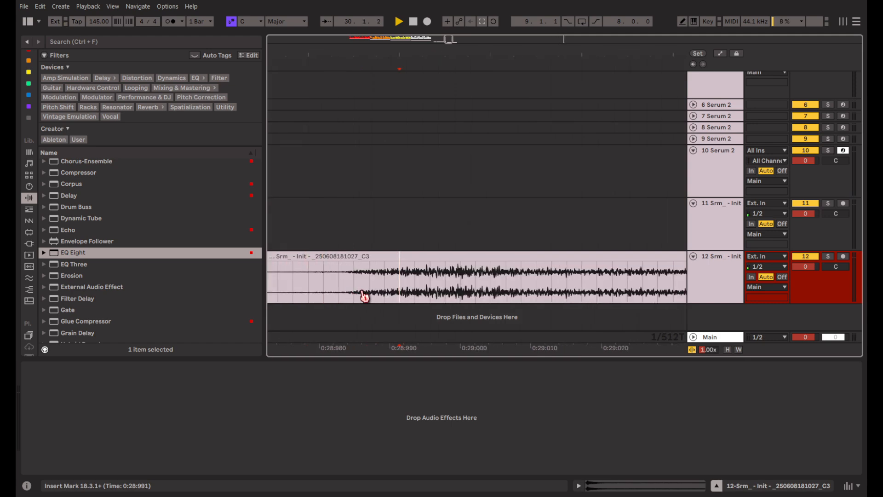
key(ctrl+e)
scroll(397, 285, down, 3)
drag(431, 260, 390, 264)
Play back the trimmed clip on track 12 to check its attack and tail.
key(space)
key(space)
scroll(393, 267, down, 3)
key(space)
scroll(381, 281, up, 3)
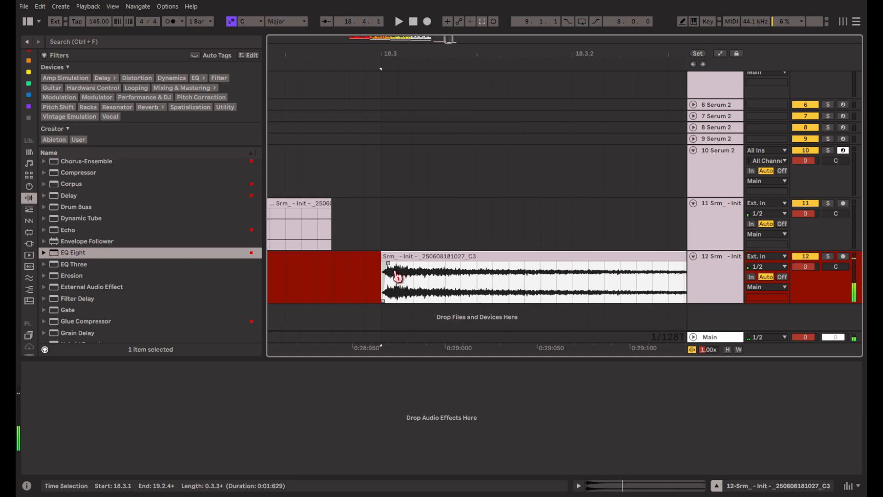
click(434, 258)
key(space)
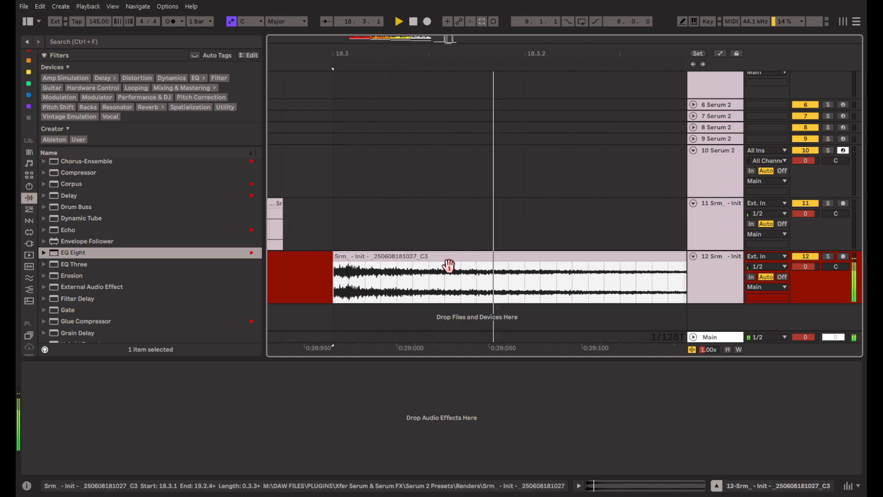
key(space)
Add an EQ Eight to track 12, enlarge its display and cut the lows with band 1 at 510 Hz.
double_click(70, 255)
click(115, 405)
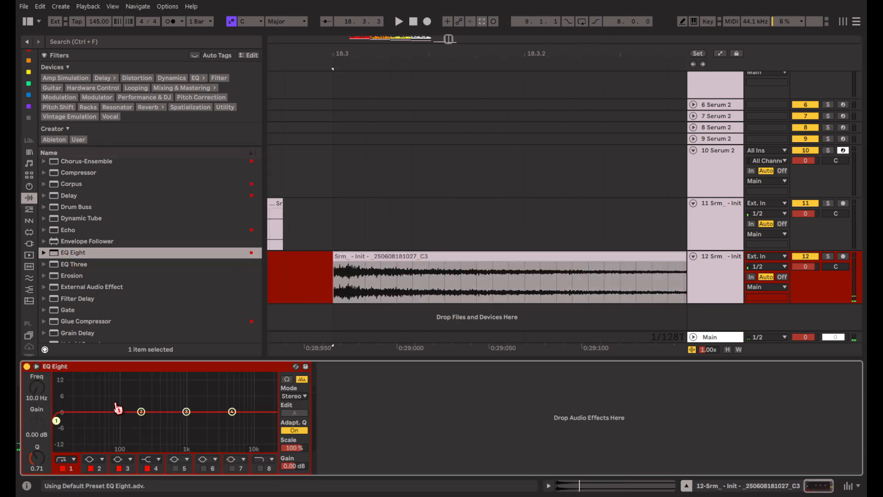
double_click(115, 405)
key(space)
key(space)
drag(26, 311, 450, 309)
key(space)
key(space)
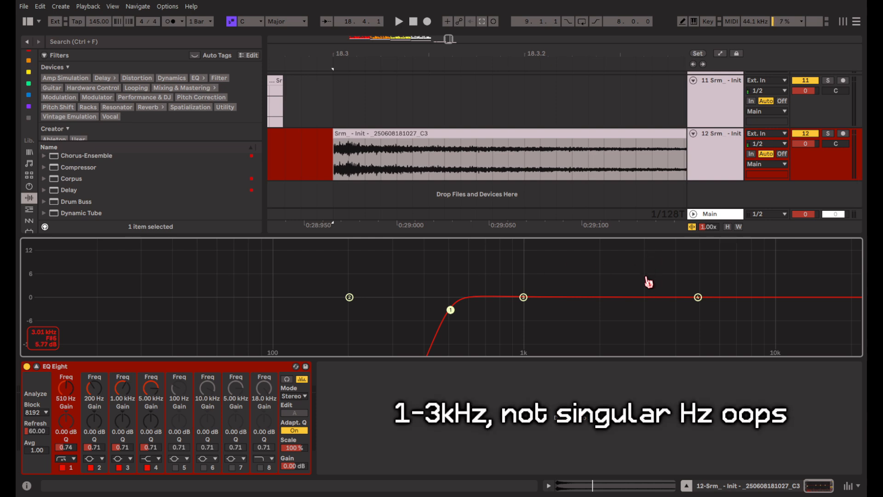
Boost EQ band 3 by 10.5 dB at 1.23 kHz and audition the clip.
key(space)
drag(523, 297, 545, 258)
key(space)
key(space)
key(space)
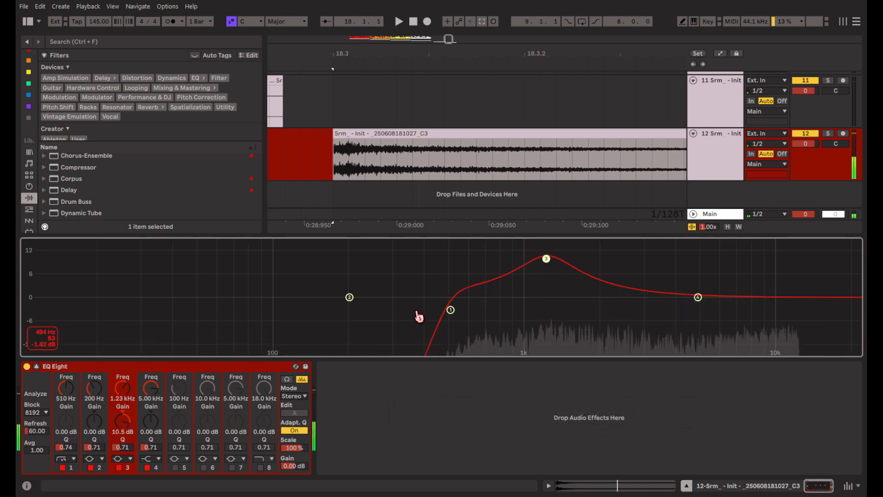
scroll(395, 141, down, 5)
key(space)
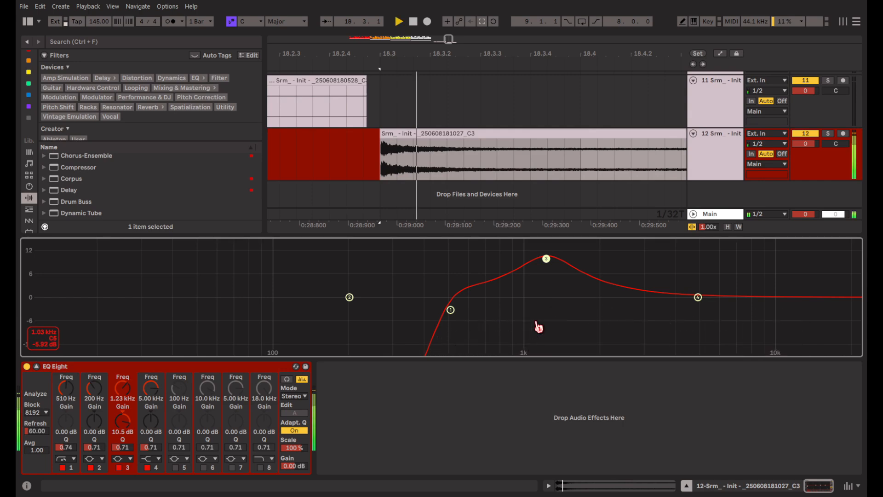
Set EQ band 3 to 12.4 dB at 1.15 kHz and band 2 to 8.41 dB at 1.64 kHz.
drag(350, 297, 539, 252)
key(space)
key(space)
key(space)
drag(578, 262, 577, 266)
key(space)
key(space)
Split the track 12 clip just after 18.3.4 and delete the remaining tail.
scroll(423, 156, right, 3)
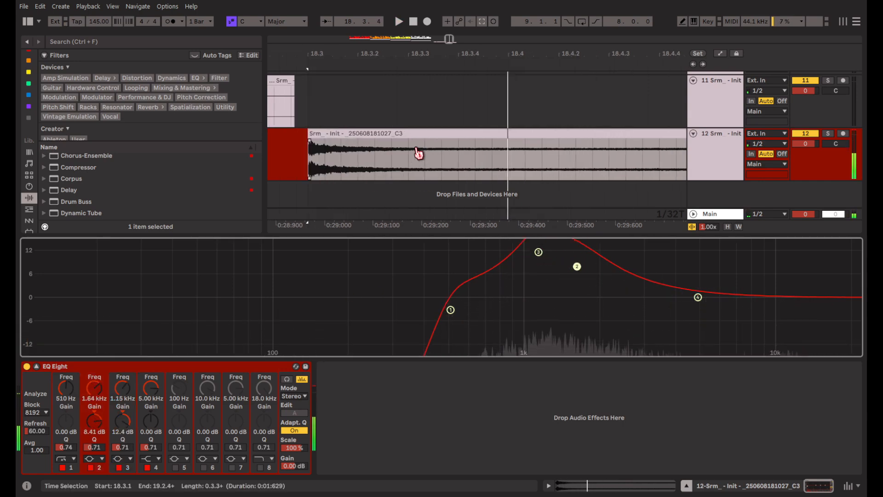
click(445, 170)
key(ctrl+e)
click(468, 133)
key(Delete)
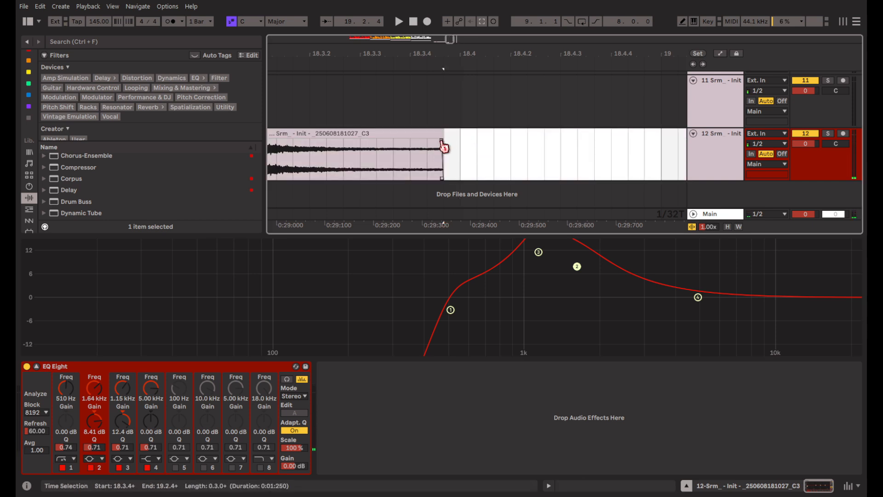
Add a fade-out across nearly the whole shortened clip, adjust its curve and audition the decay.
drag(442, 141, 309, 141)
click(327, 133)
scroll(429, 150, left, 2)
key(space)
key(space)
drag(394, 140, 346, 141)
key(space)
drag(435, 159, 432, 165)
key(space)
key(space)
key(space)
key(space)
key(space)
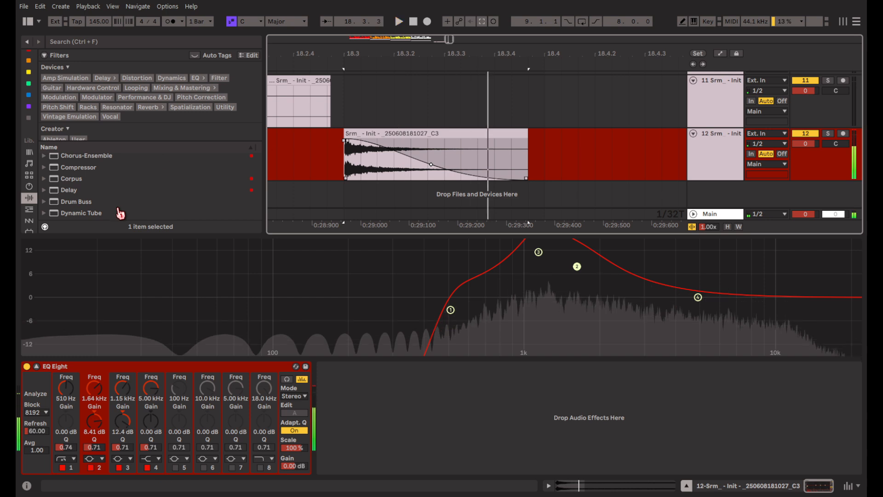
Collapse the enlarged EQ display and add a Saturator after the EQ Eight on track 12.
scroll(118, 202, down, 3)
scroll(118, 197, down, 1)
click(153, 272)
click(36, 367)
scroll(75, 253, down, 4)
drag(74, 253, 379, 399)
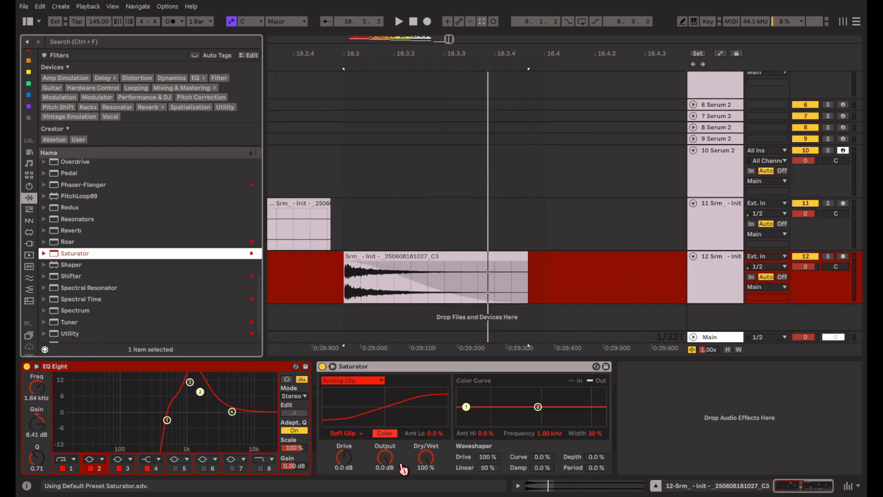
Set the Saturator's drive to 15 dB and its output to -15 dB while auditioning the clip.
drag(383, 466, 383, 490)
key(space)
drag(344, 458, 344, 441)
key(space)
key(space)
key(space)
key(space)
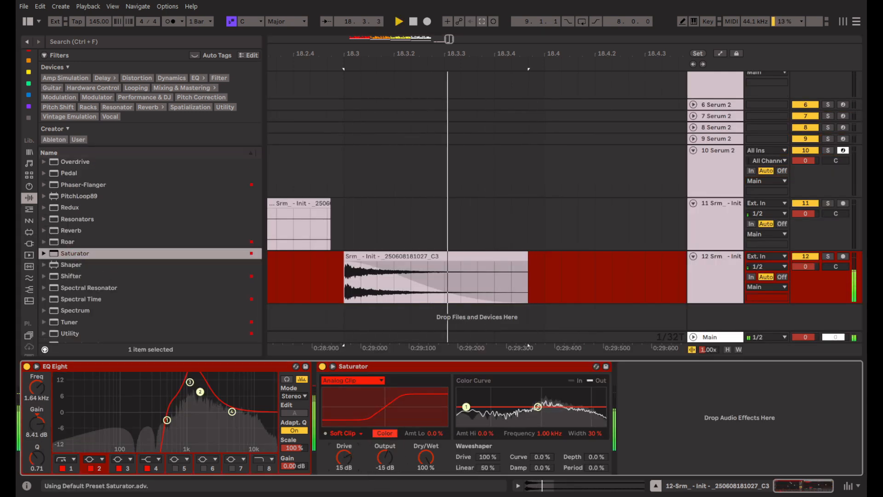
Raise the Saturator's output to -7.1 dB and set its drive to 14 dB, comparing by playback.
key(space)
key(space)
key(space)
key(space)
key(space)
drag(390, 461, 389, 446)
key(space)
key(space)
key(space)
key(space)
key(space)
key(space)
key(space)
key(space)
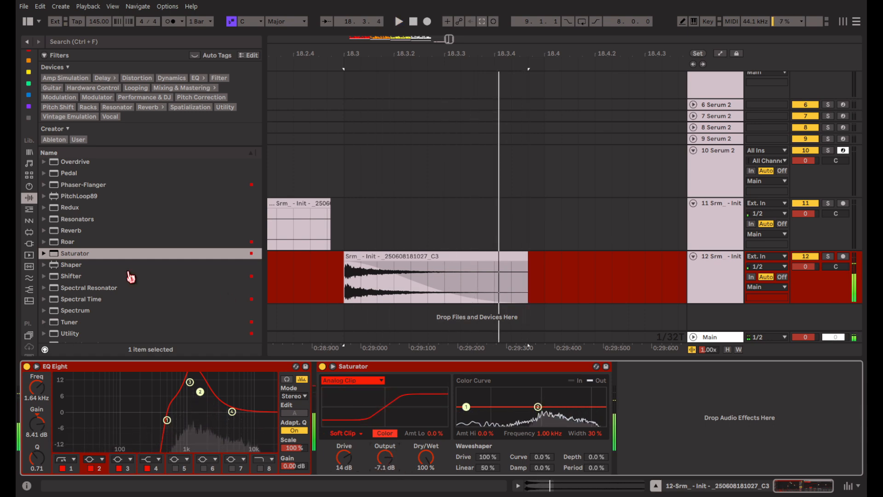
Add a second EQ Eight after the Saturator, cut the lows with band 1 and set band 4 to 0.87 dB at 4.64 kHz.
scroll(89, 282, up, 3)
scroll(90, 287, up, 3)
drag(79, 192, 613, 440)
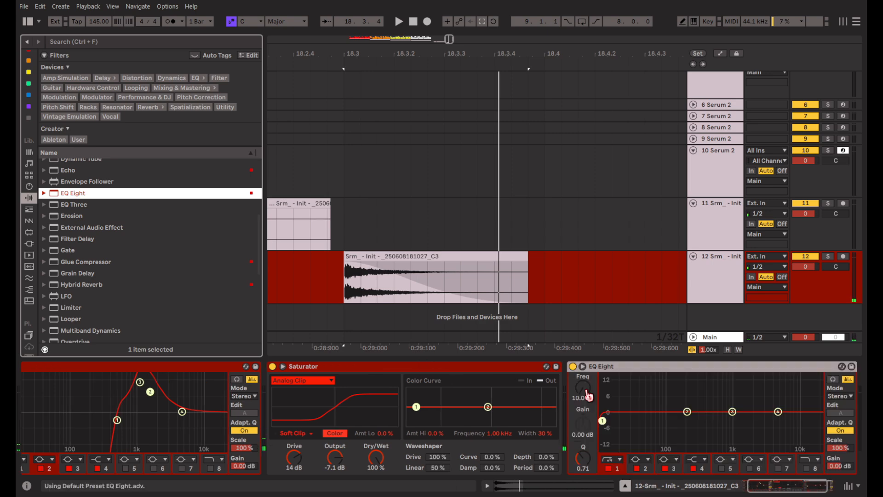
key(space)
drag(542, 421, 661, 408)
key(space)
key(space)
Steepen the clip's fade-out curve so the sound decays faster, and audition it.
key(space)
key(space)
key(space)
key(space)
key(space)
key(space)
key(space)
key(space)
drag(717, 411, 715, 410)
drag(428, 289, 399, 292)
key(space)
scroll(473, 425, left, 2)
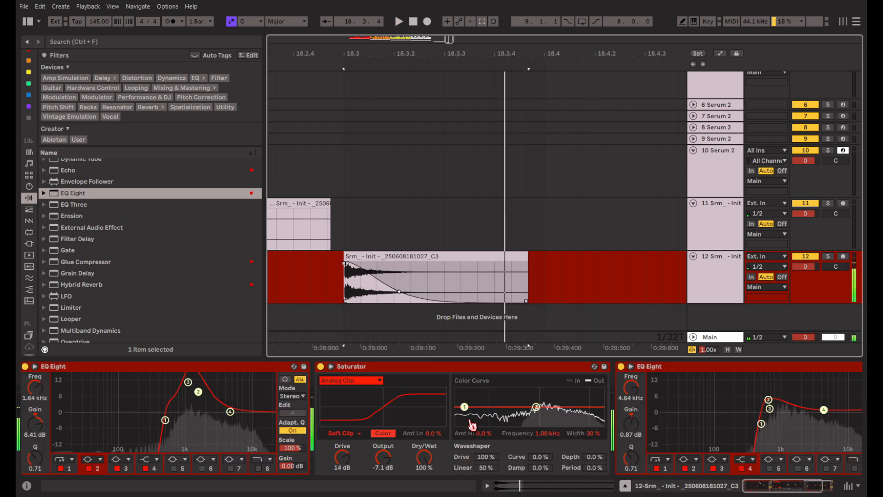
key(space)
Add a Hybrid Reverb at the end of the chain with the Beer Sheva Town Hall LR impulse response.
double_click(88, 284)
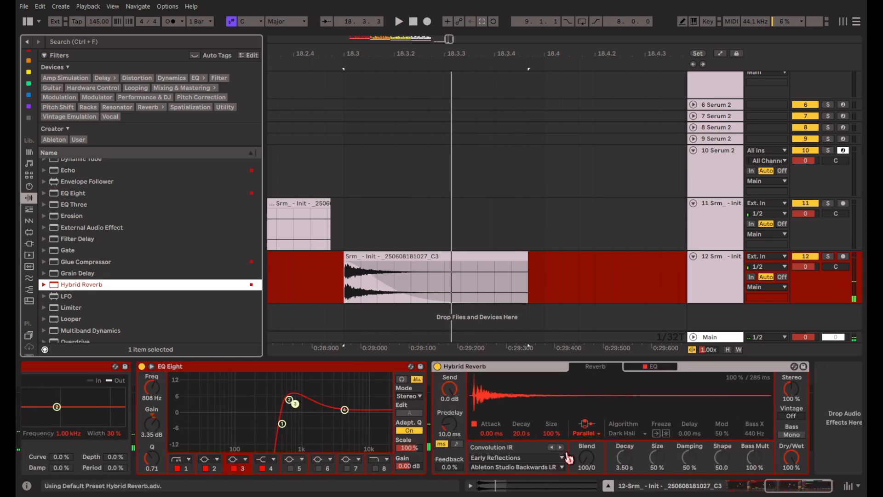
click(561, 448)
key(space)
key(space)
click(561, 448)
key(space)
Lower the Hybrid Reverb's dry/wet amount while auditioning the clip.
key(space)
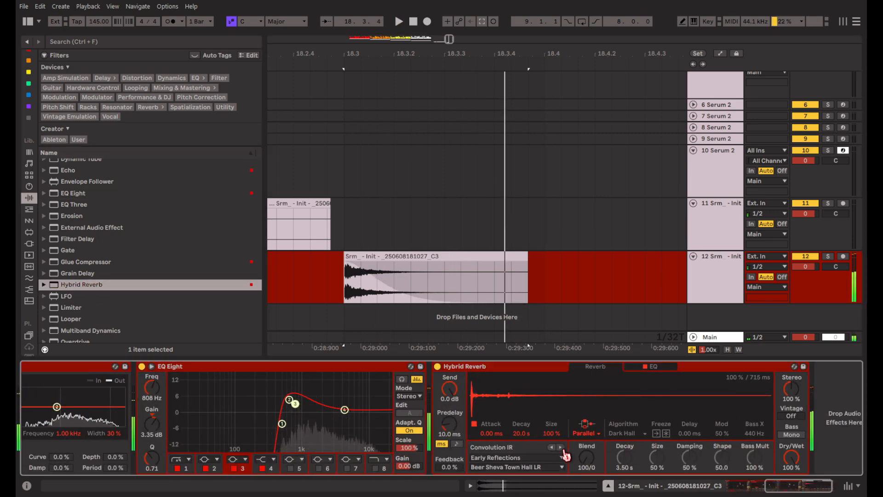
key(space)
drag(792, 456, 792, 489)
key(space)
key(space)
key(space)
key(space)
key(space)
key(space)
key(space)
Freeze and flatten track 12 with its effects, and trim the clip's reverb tail just after 18.3.4.
right_click(564, 289)
click(593, 355)
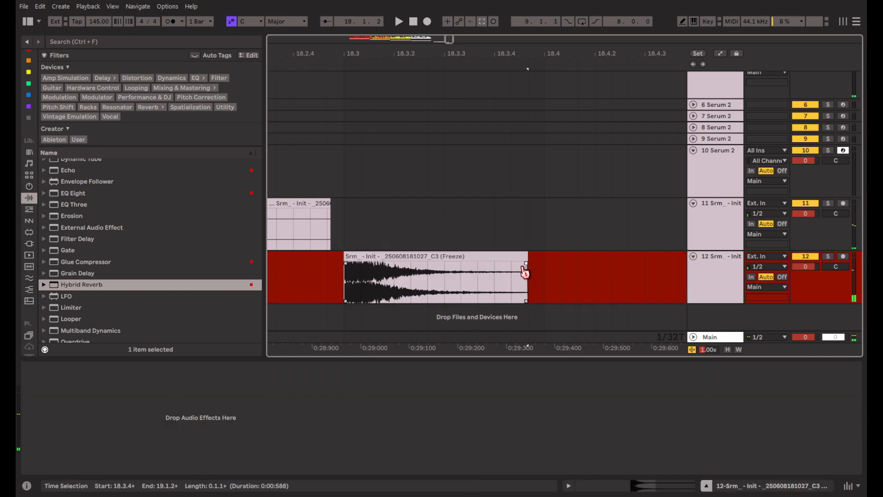
key(space)
Shape a curved fade-out on the flattened clip with its start slightly after the attack, and audition it.
key(space)
key(space)
drag(449, 282, 442, 301)
key(space)
key(space)
key(space)
key(space)
drag(368, 264, 381, 266)
Add a new EQ Eight to track 12 and boost band 4 by 3.35 dB at 5.16 kHz.
drag(87, 273, 343, 431)
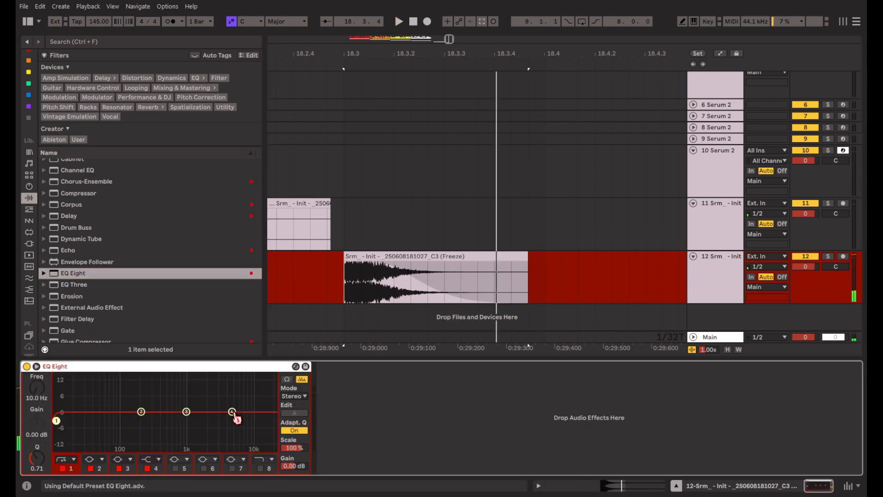
drag(232, 412, 233, 404)
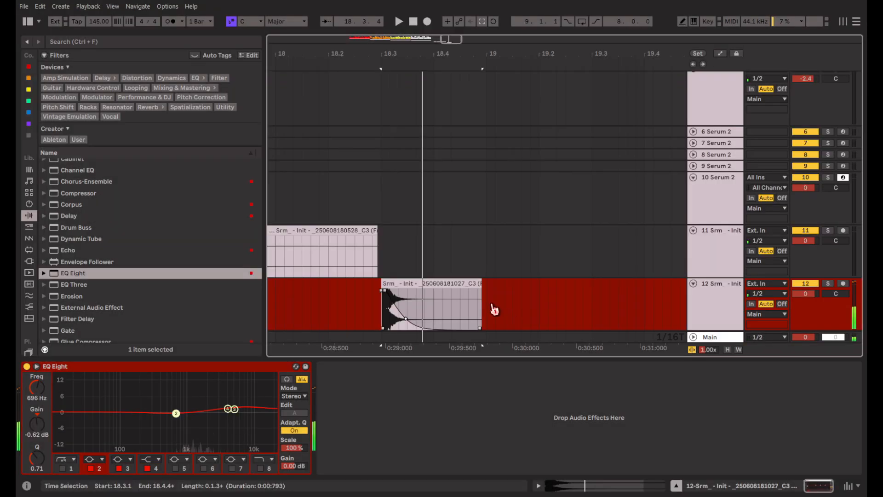
scroll(494, 309, down, 2)
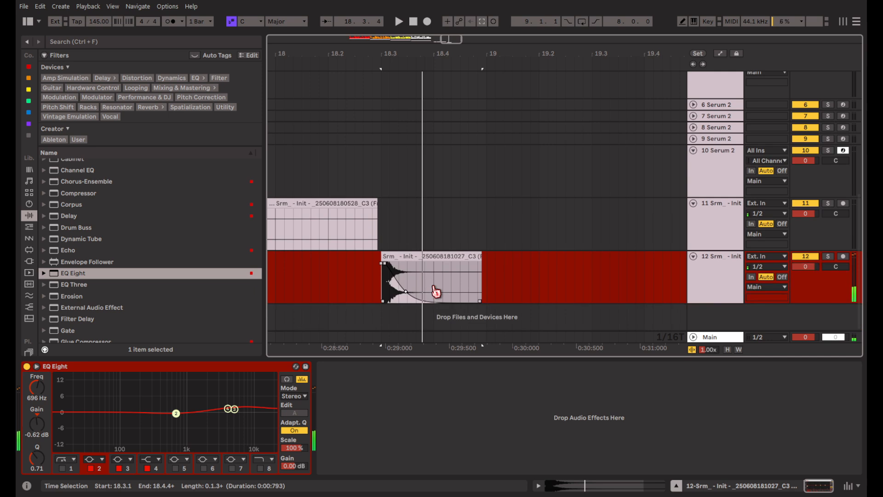
Freeze and flatten track 12, then move the resulting clip up to track 11 at 18.3.
right_click(525, 284)
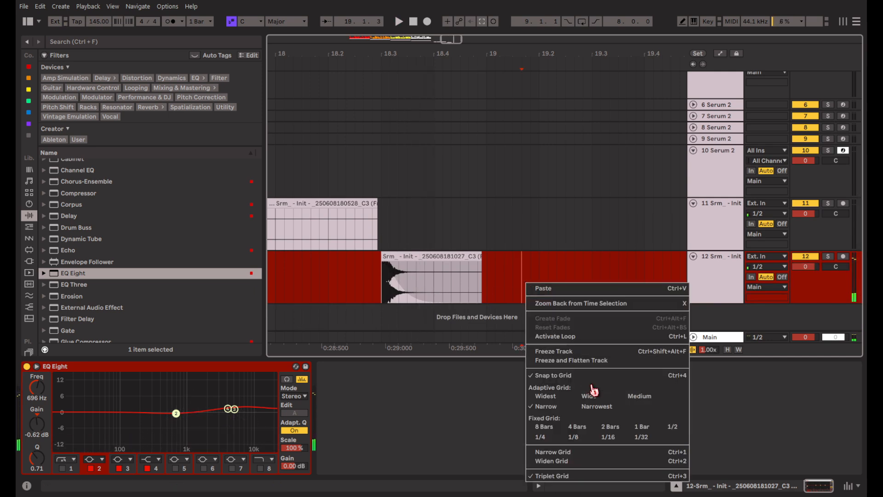
click(593, 360)
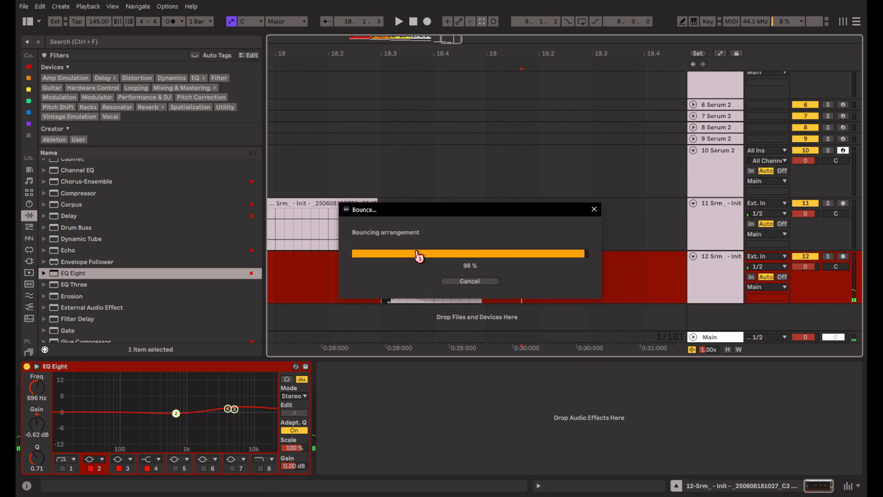
drag(417, 257, 417, 204)
scroll(421, 237, left, 1)
scroll(419, 234, up, 5)
scroll(406, 217, down, 5)
scroll(406, 212, right, 1)
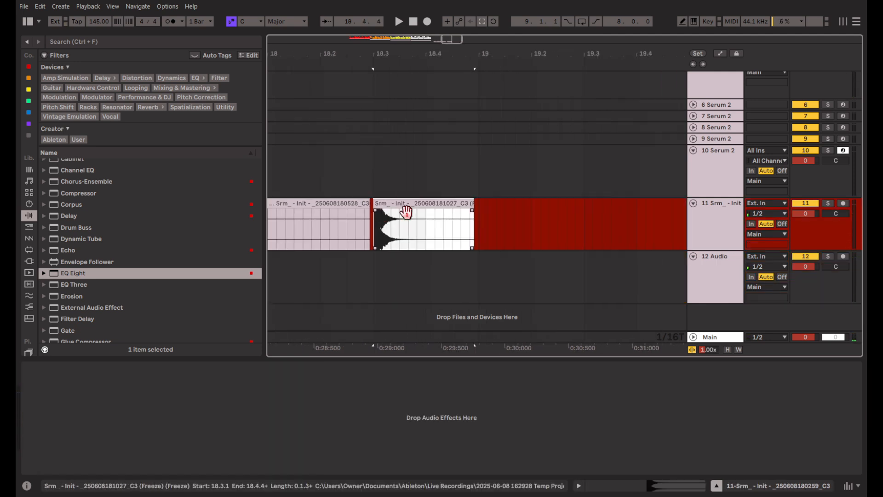
scroll(406, 211, right, 1)
Open Serum 2 on track 10, enable the sub oscillator on its own with oscillators A, B and C off, and test a note.
click(716, 180)
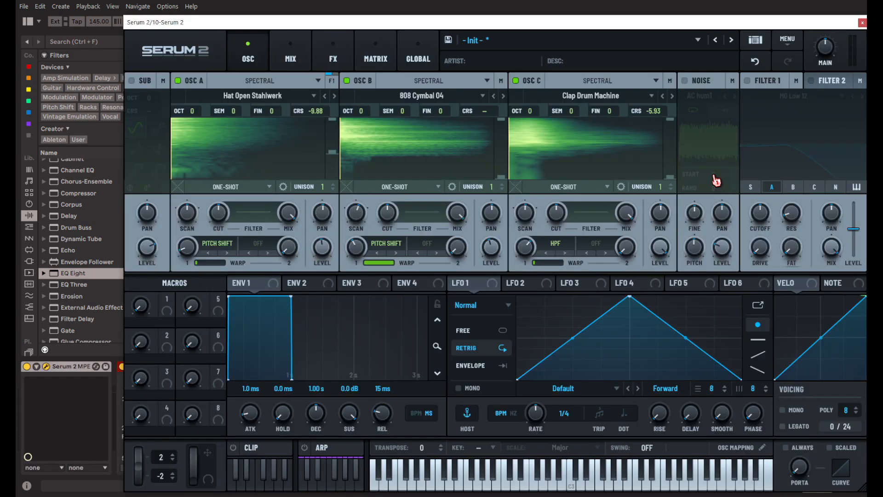
drag(375, 27, 328, 18)
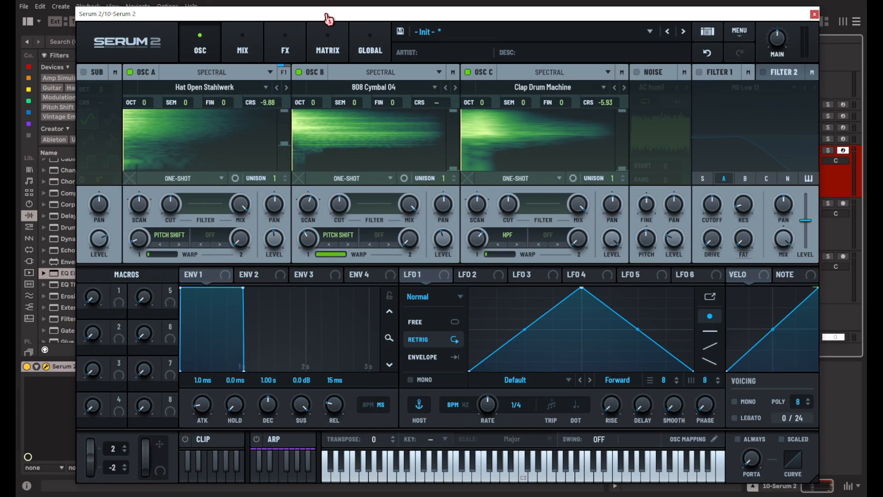
click(94, 73)
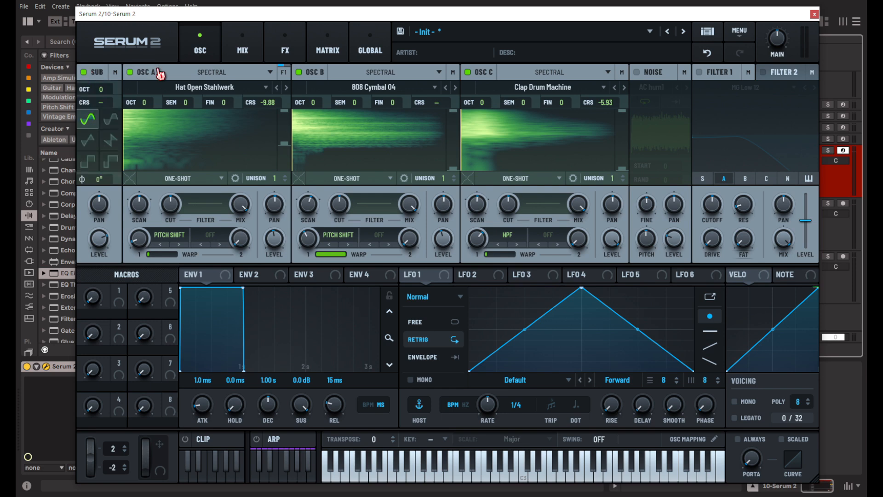
click(138, 72)
click(298, 72)
click(467, 73)
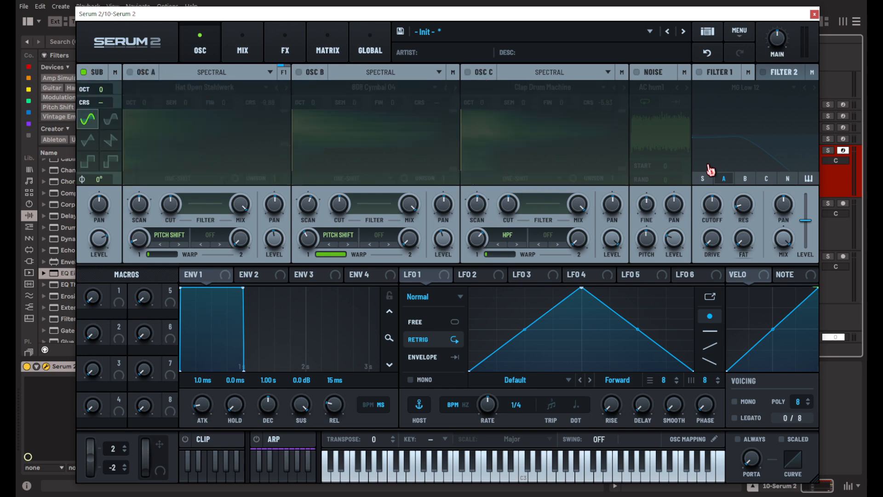
key(a)
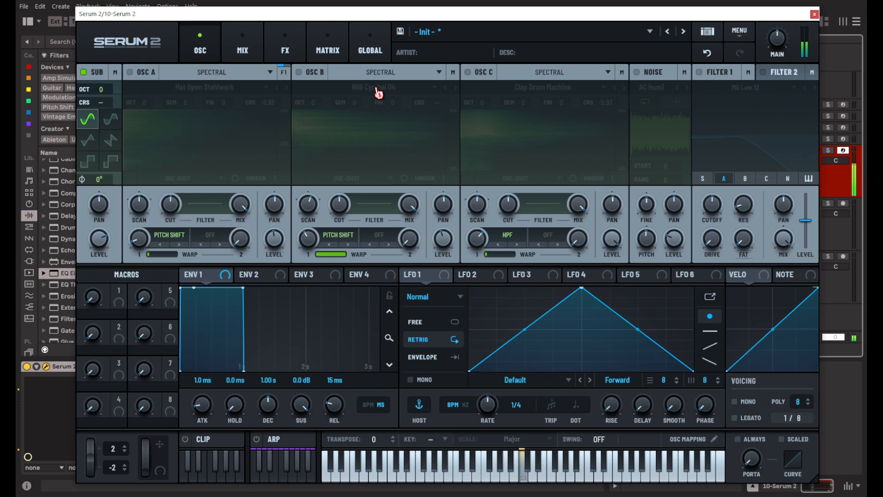
Shape envelope 2 with no sustain and a 373 ms decay, and assign it to the sub oscillator's level.
click(259, 278)
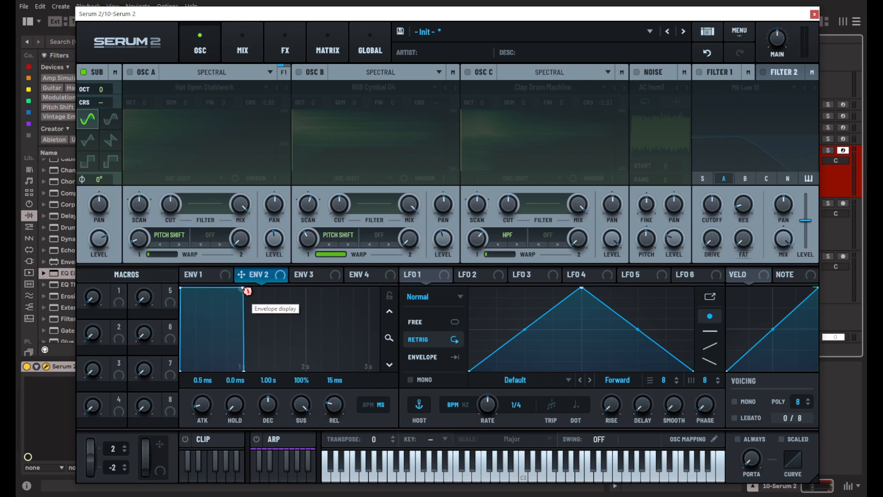
drag(244, 288, 192, 360)
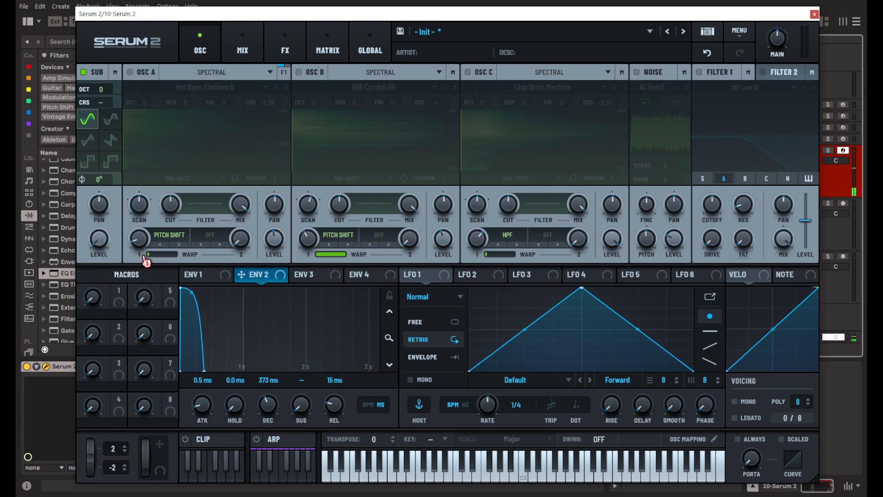
mouse_move(101, 236)
drag(266, 282, 99, 238)
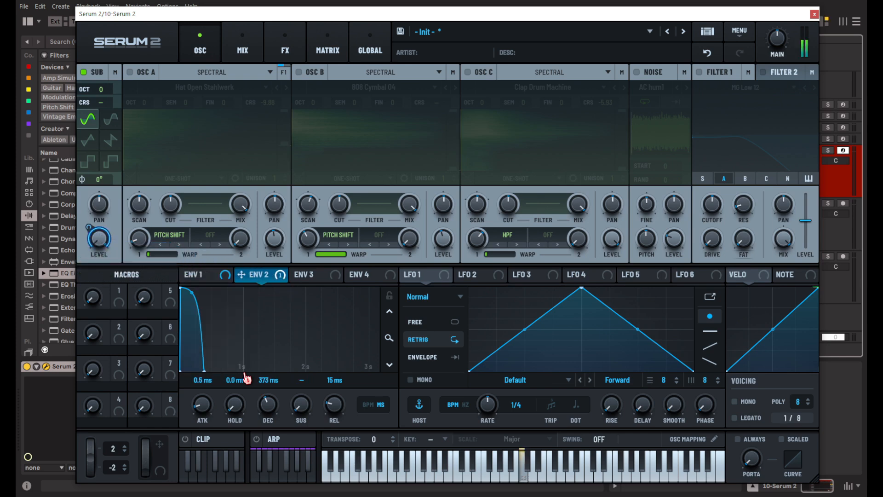
Shorten envelope 2's decay to 170 ms and lower the sub oscillator's coarse pitch to -14.63.
drag(276, 399, 279, 415)
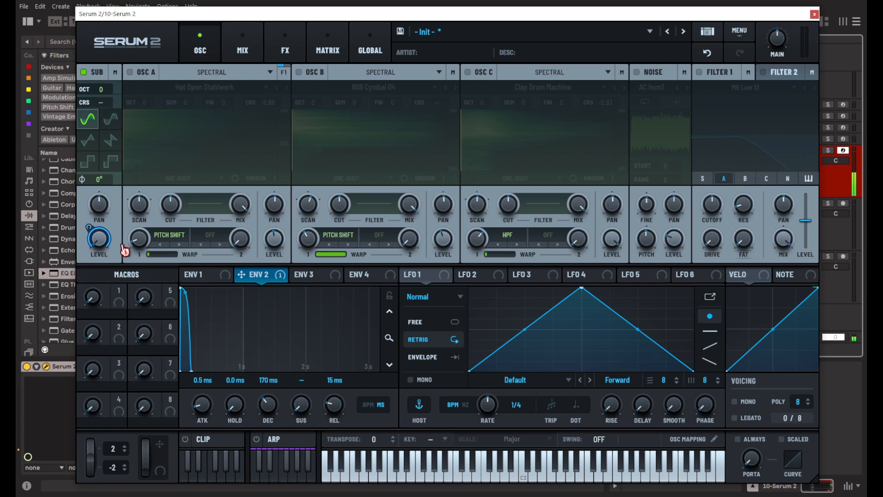
drag(101, 106, 103, 180)
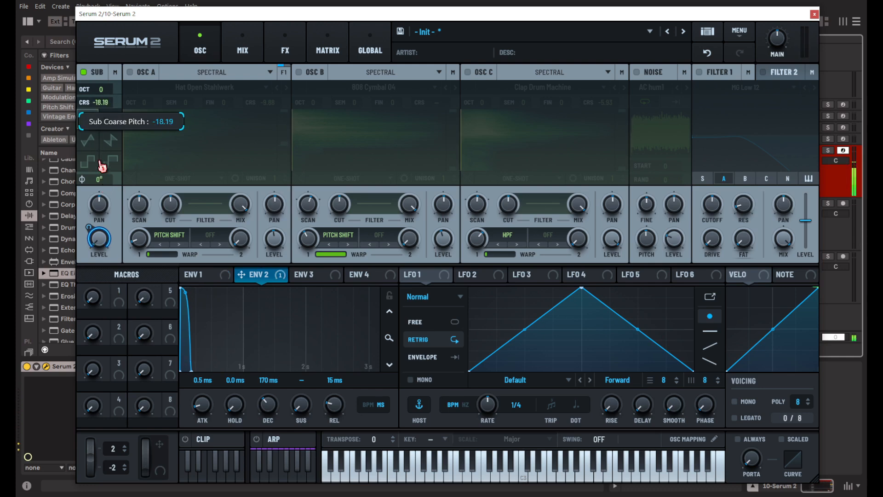
drag(100, 162, 101, 150)
Turn oscillator A back on alongside the sub and load its next sample, Hat Zinx.
click(131, 72)
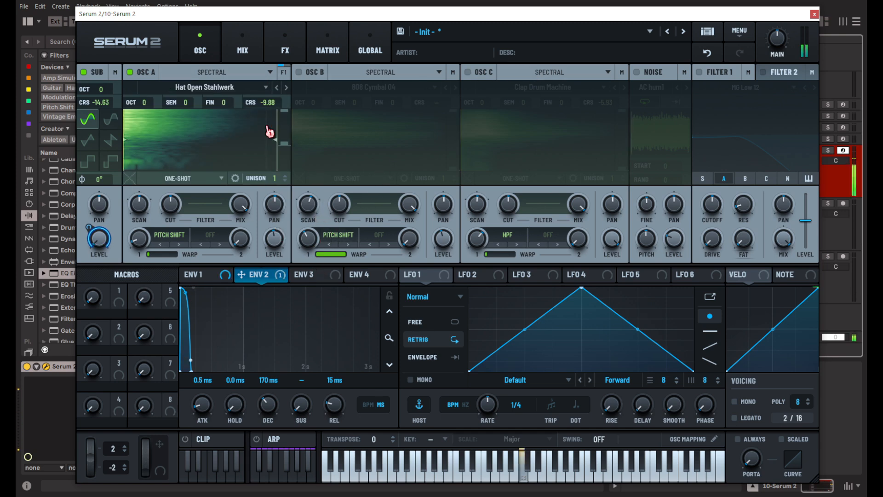
click(287, 88)
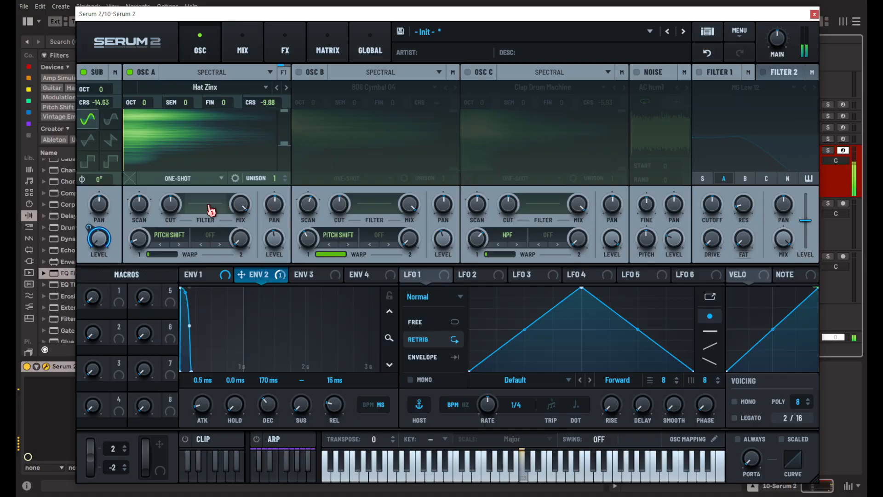
Load the LM2 Hat Closed 01 sample into oscillator A and replace its pitch shift warp with the spectral Shift mode.
drag(140, 207, 149, 174)
drag(268, 103, 279, 75)
click(286, 88)
mouse_move(139, 237)
mouse_down()
mouse_move(149, 164)
mouse_move(144, 239)
mouse_up()
click(170, 235)
click(185, 249)
click(277, 88)
click(286, 88)
click(286, 88)
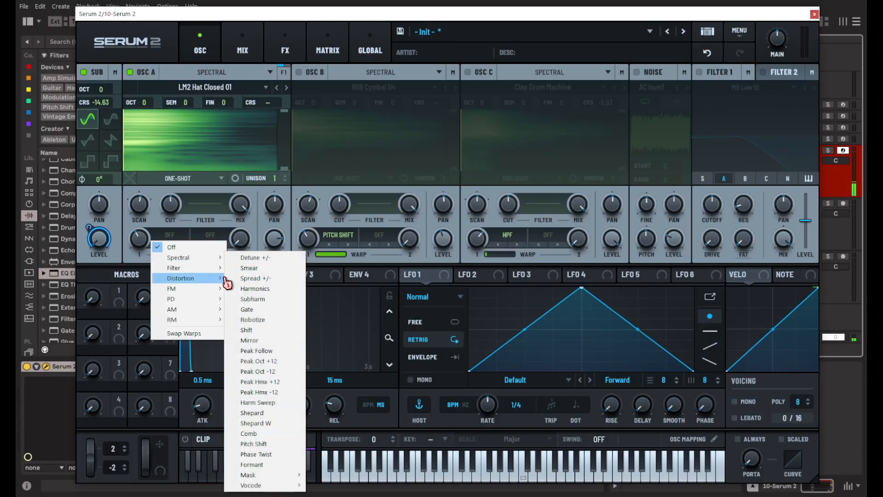
click(286, 330)
mouse_move(139, 238)
mouse_down()
mouse_move(146, 210)
mouse_move(141, 244)
mouse_up()
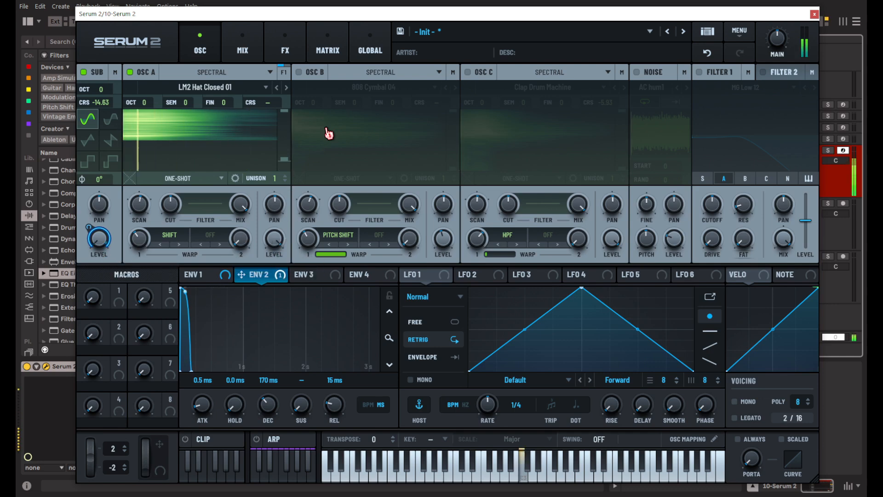
Enable oscillator B with the 505 Clap sample, turn oscillator A off, and switch off oscillator B's pitch shift warp.
click(305, 73)
click(372, 87)
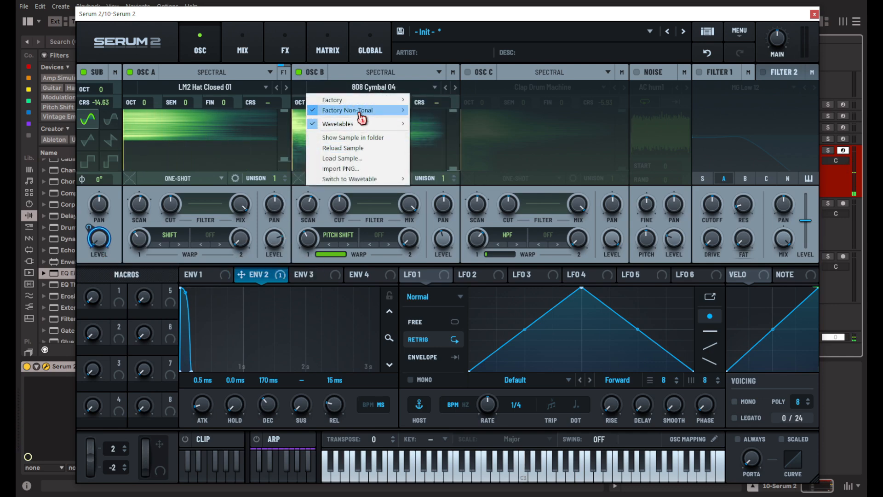
mouse_move(362, 116)
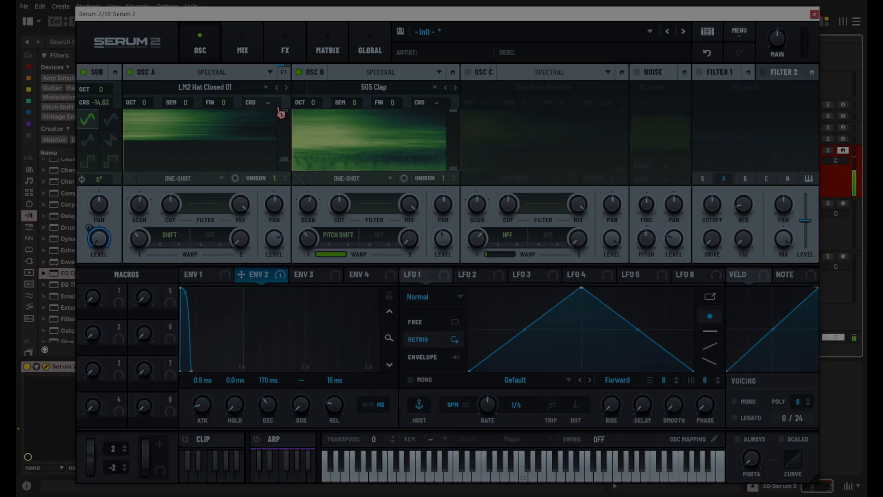
click(130, 73)
click(338, 235)
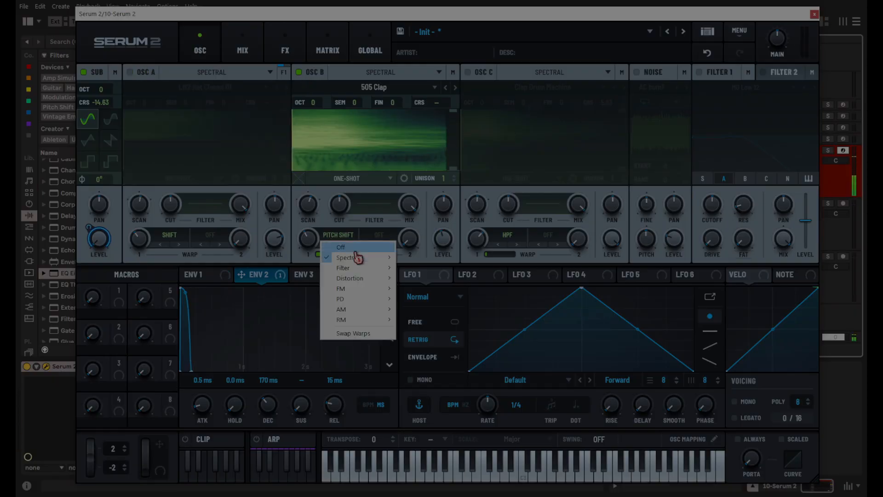
click(353, 247)
Advance oscillator B four samples and lower its level, and bring oscillator A back on with the Perc Shake 2 sample.
click(455, 87)
click(456, 87)
click(455, 87)
click(455, 87)
drag(450, 247, 443, 263)
click(131, 73)
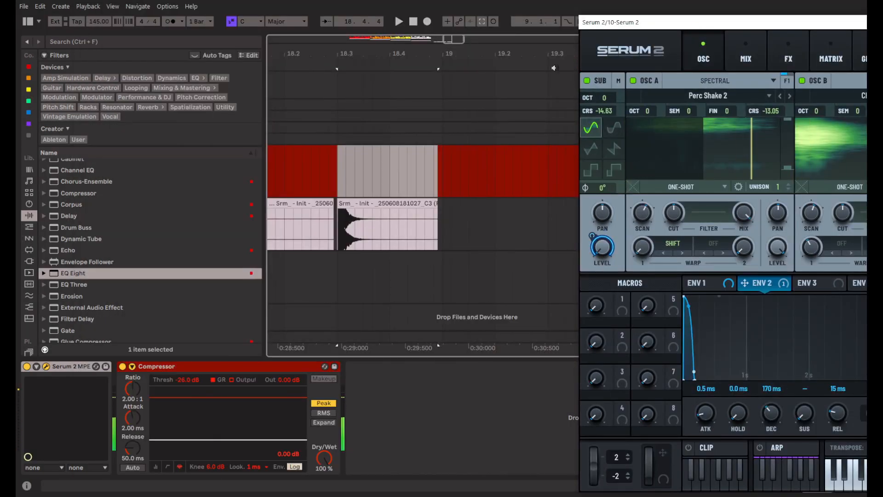
Place the rendered Serum clip on a new audio track at bar 19 and raise its gain to 9.1 dB.
drag(596, 60, 506, 258)
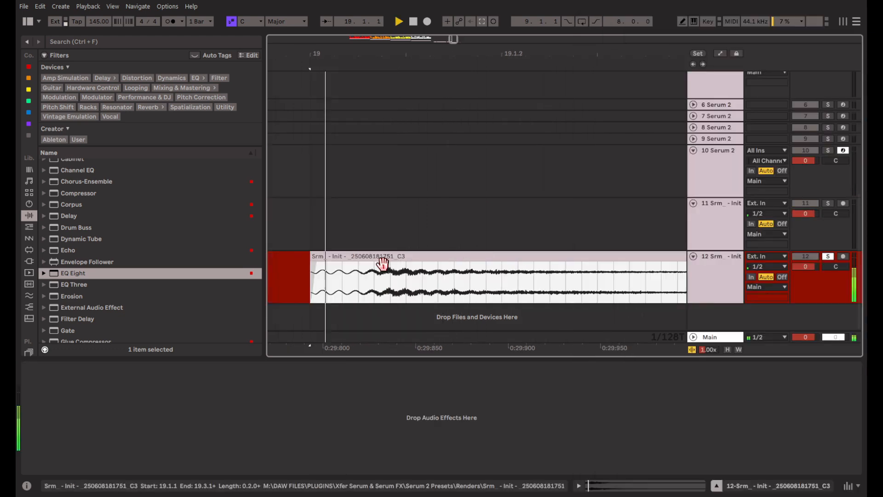
scroll(330, 274, down, 3)
double_click(341, 262)
drag(201, 287, 201, 277)
key(space)
key(space)
Put a Glue Compressor ahead of a bypassed EQ Eight on track 12 and lower its threshold to -29.2 dB.
scroll(144, 272, down, 3)
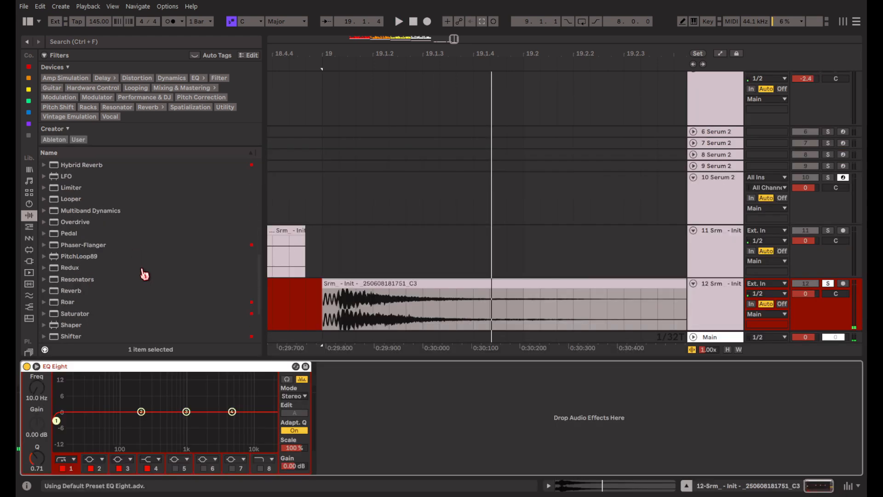
scroll(144, 274, up, 3)
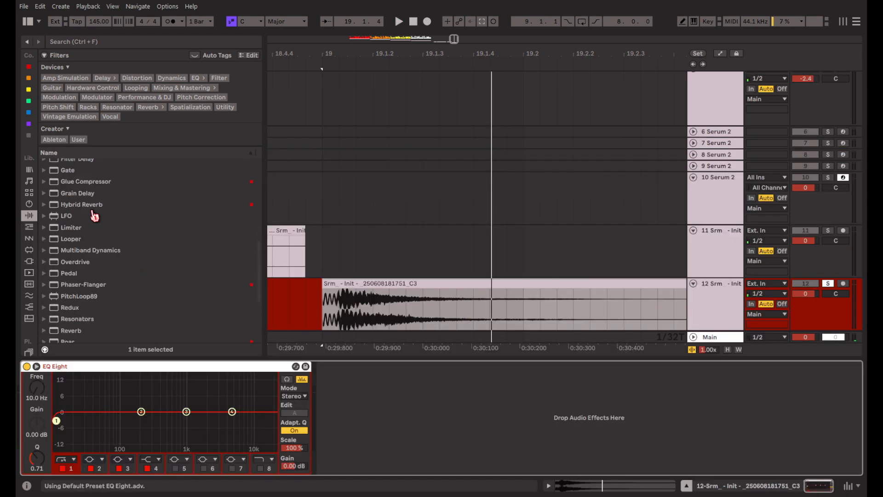
drag(98, 201, 206, 380)
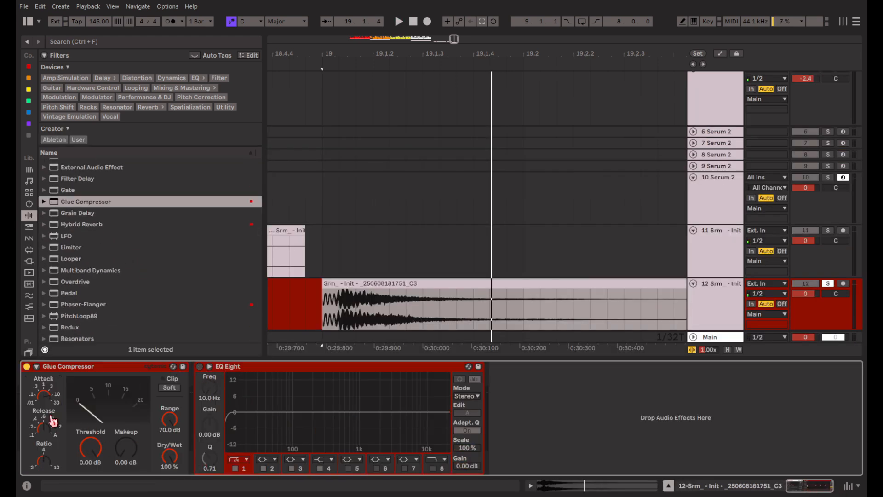
key(space)
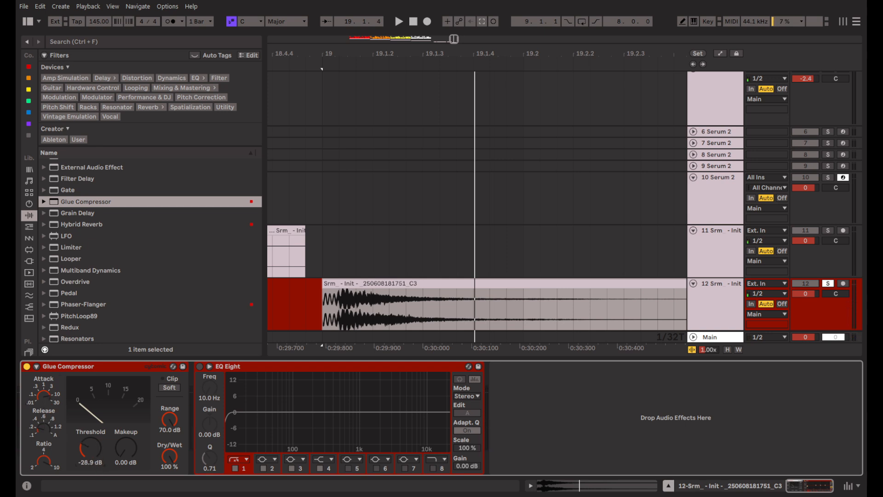
key(space)
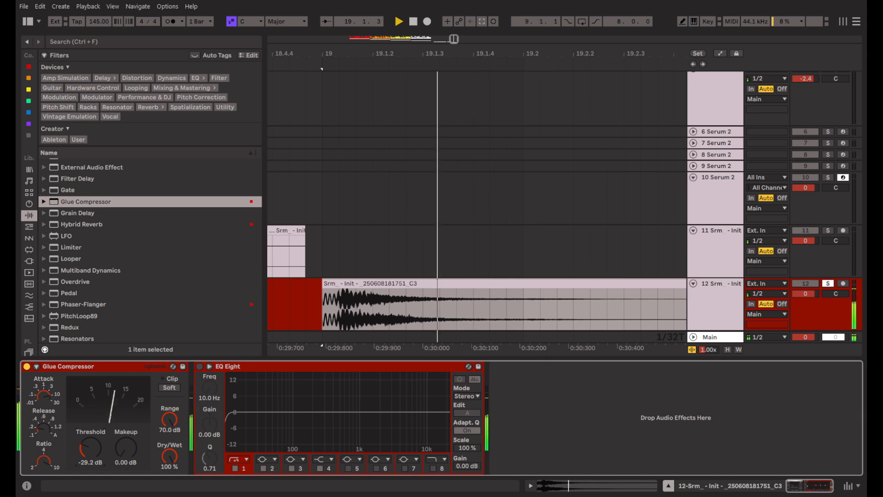
Set the Glue Compressor's threshold to -40 dB and makeup to 20 dB, with soft clipping enabled.
key(space)
key(space)
key(space)
key(space)
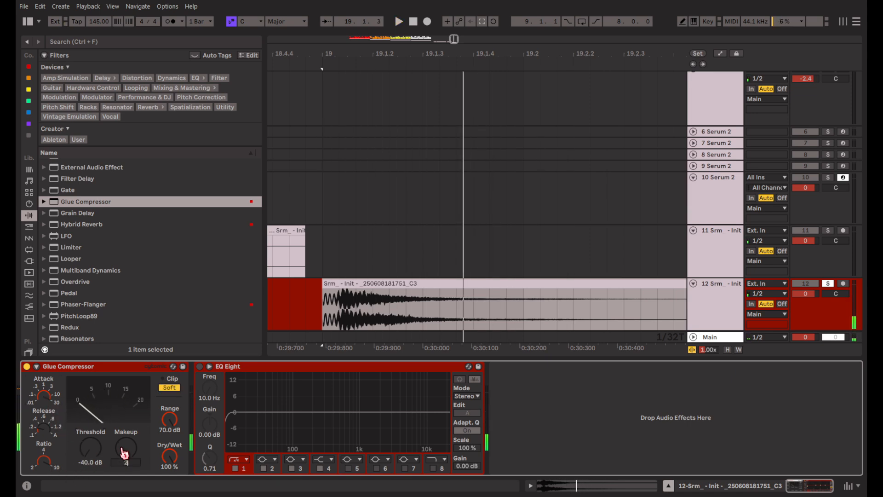
key(space)
Add a Saturator with 4.6 dB drive to track 12 and move EQ Eight between the Glue Compressor and the Saturator.
key(space)
scroll(160, 282, down, 5)
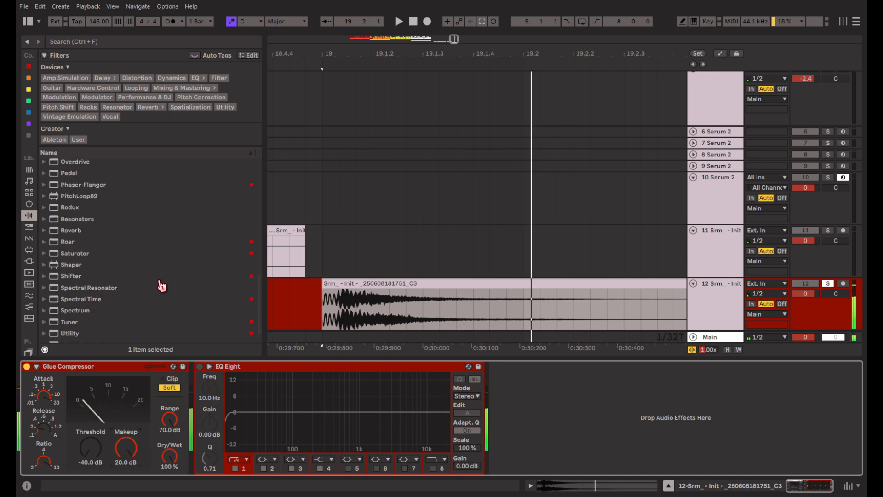
drag(81, 233, 341, 377)
key(space)
drag(221, 457, 221, 450)
key(space)
key(space)
key(space)
drag(562, 367, 202, 382)
Split the clip on track 12 at 19.2 and delete the tail after it.
scroll(459, 303, down, 1)
click(520, 289)
key(ctrl+e)
click(548, 258)
key(Delete)
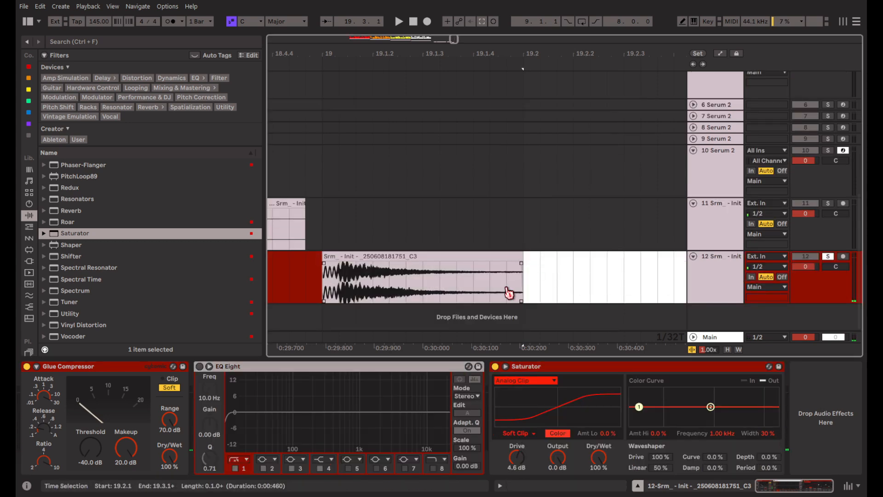
Add a fade-out to the trimmed clip and extend its start back to just after the attack.
drag(521, 264, 399, 271)
key(space)
key(space)
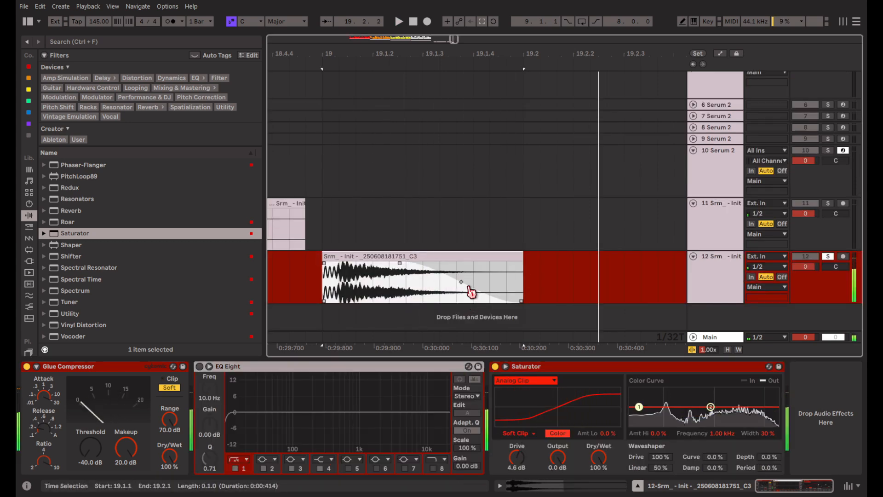
key(space)
drag(469, 287, 354, 265)
Bend the clip's fade-out curve into a steeper decay and audition the sound.
key(space)
key(space)
key(space)
click(372, 258)
key(space)
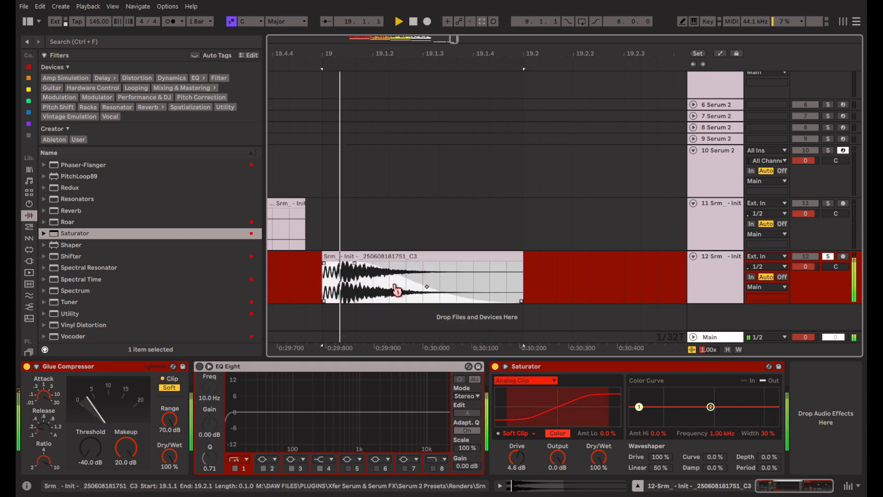
drag(430, 289, 424, 297)
key(space)
key(space)
Turn on EQ Eight and boost band 3 by about 5.8 dB around 1.53 kHz.
key(space)
key(space)
key(space)
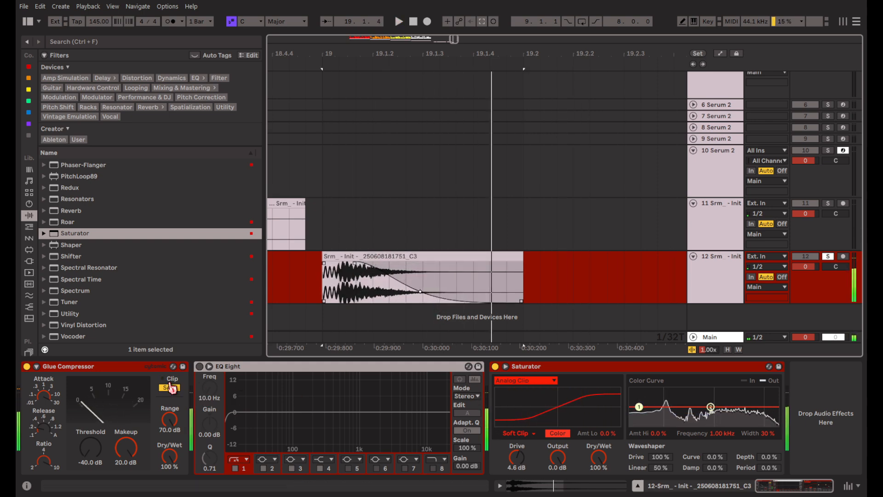
click(199, 366)
key(space)
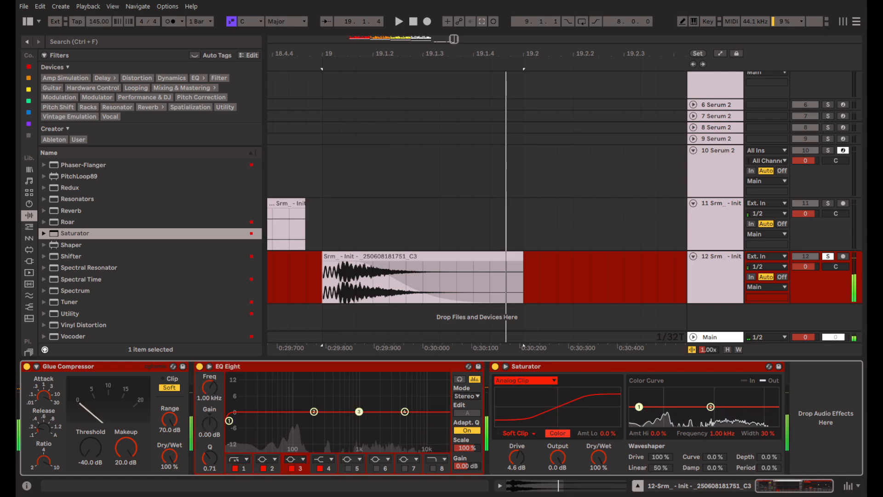
drag(356, 391, 390, 399)
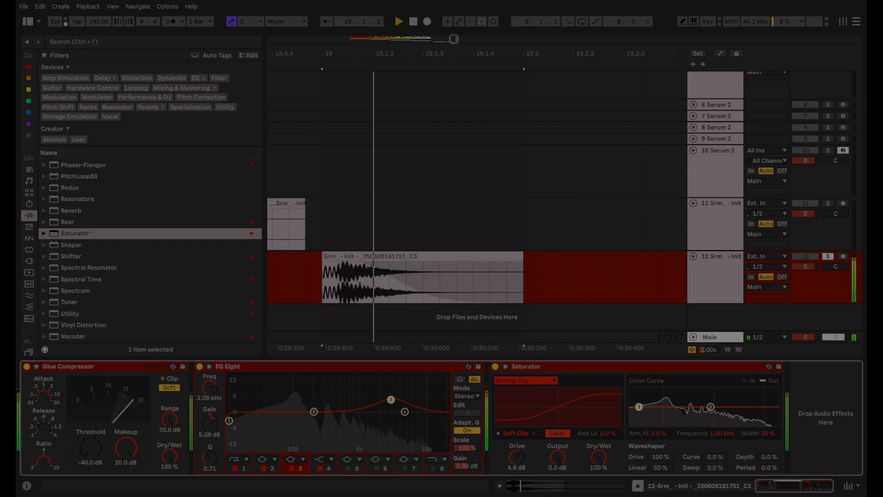
key(space)
key(space)
Ease EQ Eight's band 3 boost slightly and cut band 2 in the low mids while auditioning the clip.
drag(391, 399, 370, 401)
drag(313, 411, 326, 431)
key(space)
key(space)
key(space)
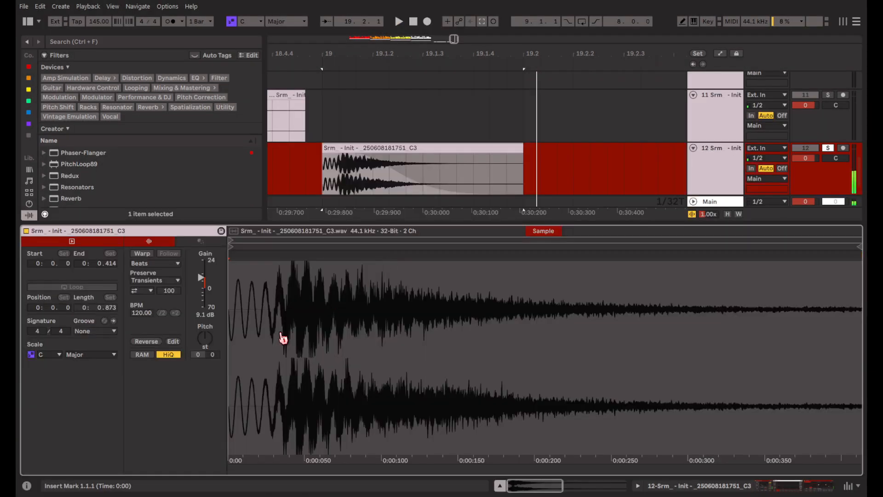
Transpose the clip up 19 semitones, with Glue Compressor makeup at 15.2 dB and the Saturator at 14 dB drive and -3.9 dB output.
drag(205, 343, 206, 313)
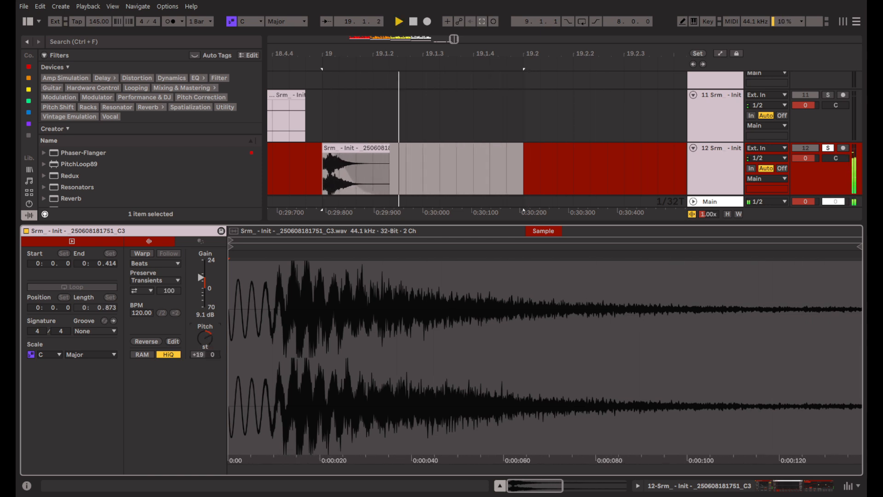
click(713, 488)
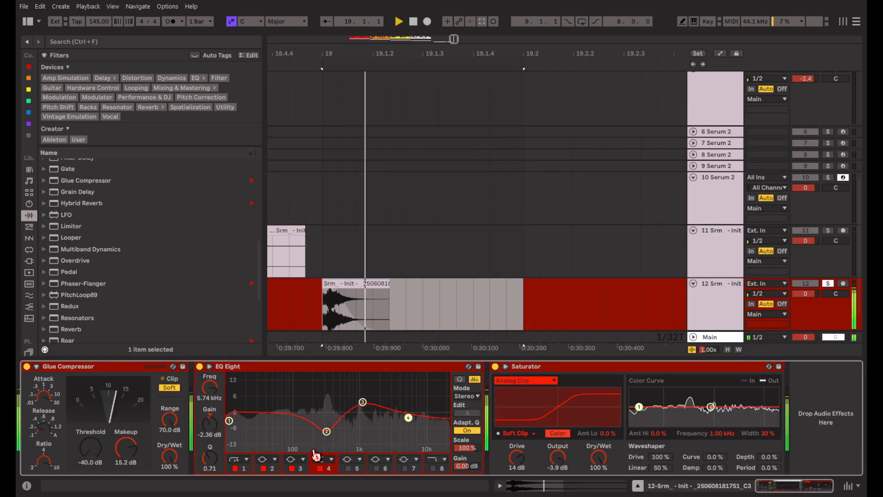
key(shift+Tab)
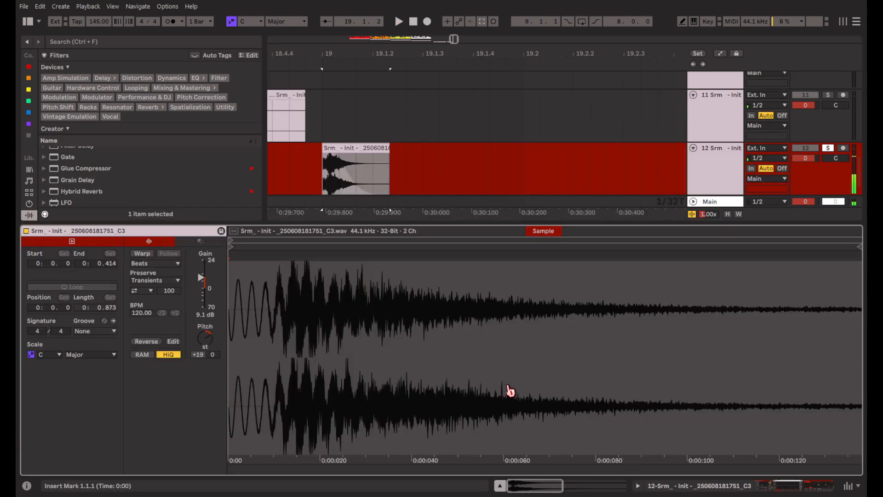
Set the clip's pitch to +12 semitones, and reduce Saturator drive to 8.6 dB and EQ band 2 to 0.12 dB at 198 Hz.
drag(204, 338, 204, 349)
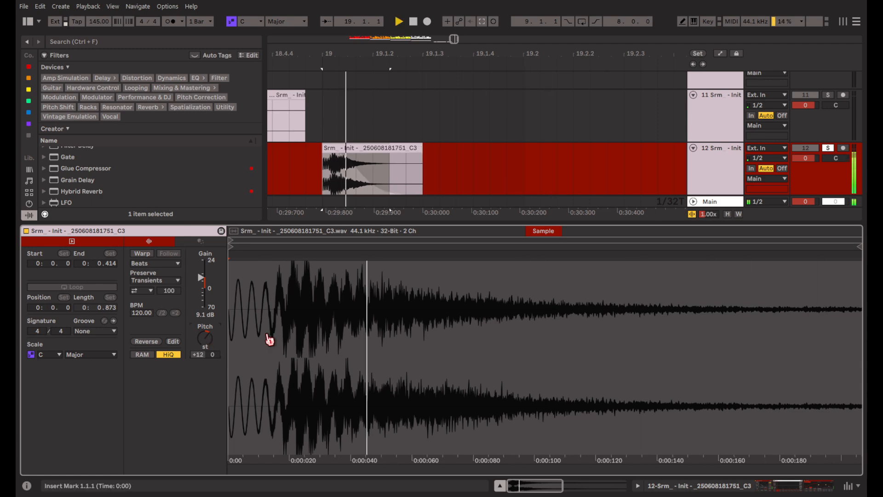
click(760, 486)
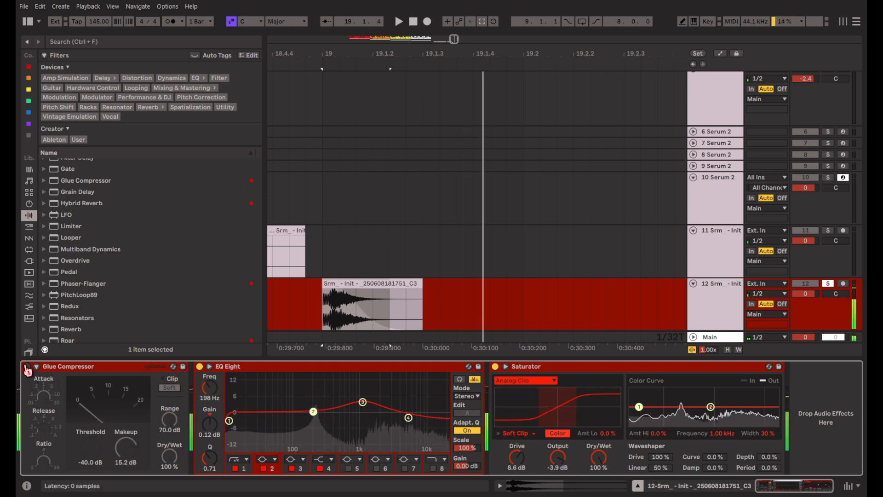
key(space)
key(space)
Split the clip just after its opening wave cycles and raise the gain of the short first slice.
scroll(339, 315, up, 4)
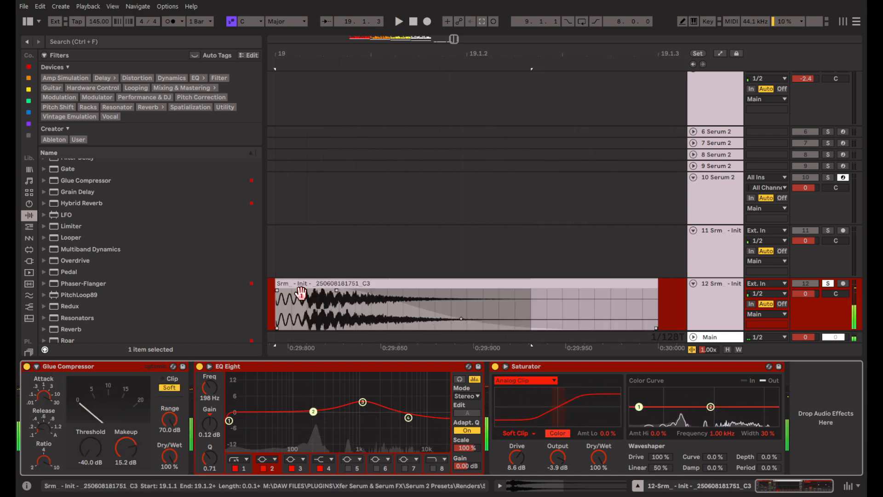
click(282, 305)
scroll(273, 306, up, 3)
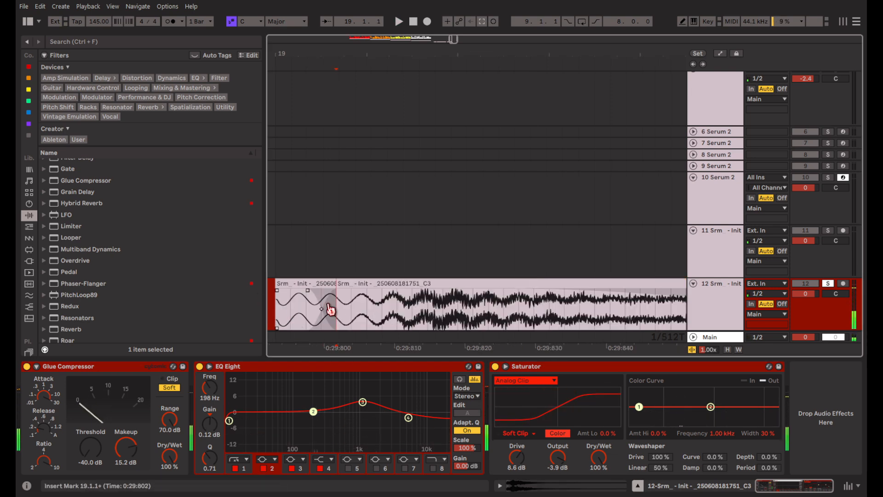
double_click(317, 287)
mouse_move(206, 281)
mouse_down()
mouse_move(202, 260)
mouse_move(202, 270)
mouse_up()
key(space)
key(space)
Lengthen the crossfade between the two slices and audition the hit from just before bar 19.
scroll(395, 151, left, 3)
click(336, 174)
drag(391, 160, 375, 161)
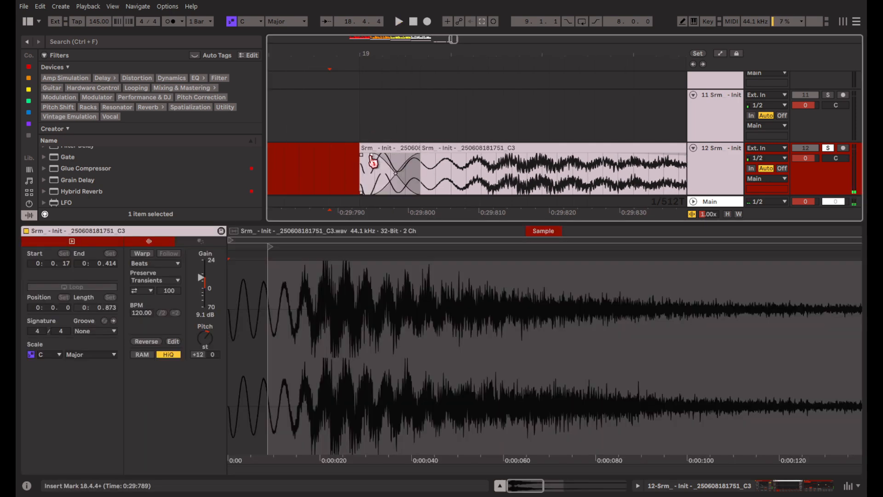
click(324, 172)
key(space)
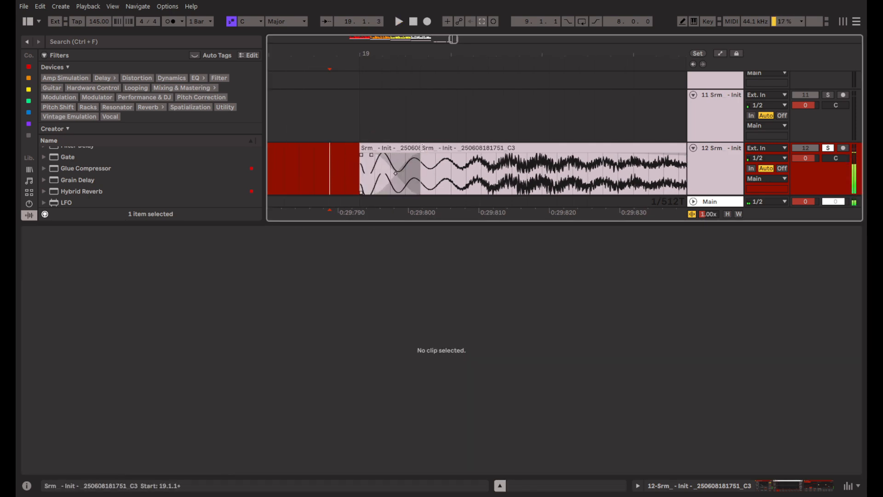
scroll(421, 148, down, 3)
click(346, 169)
key(space)
scroll(445, 168, down, 3)
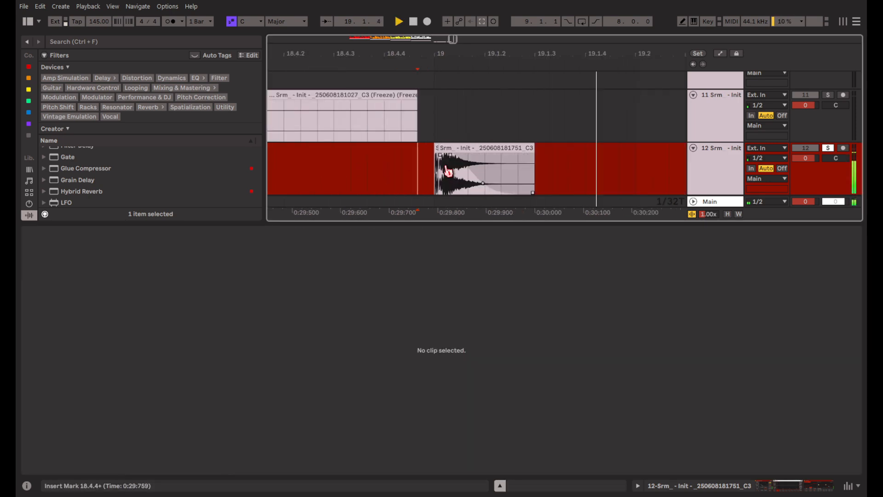
key(space)
Add a Hybrid Reverb at the end of track 12's chain and choose the Blue Room LR early reflections impulse response.
click(699, 483)
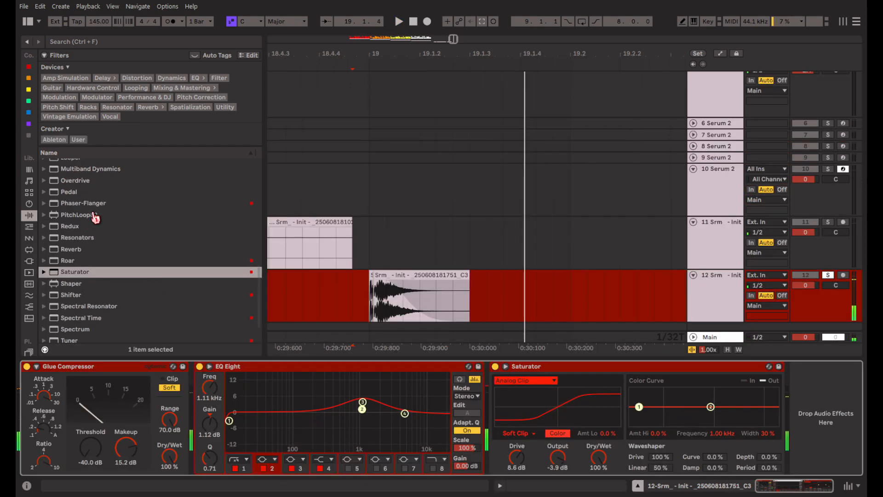
scroll(117, 267, up, 5)
double_click(122, 244)
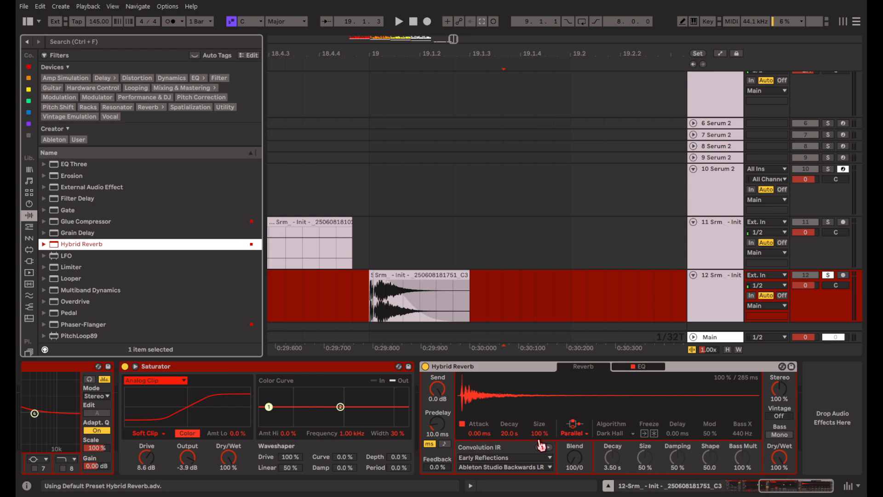
click(548, 447)
key(space)
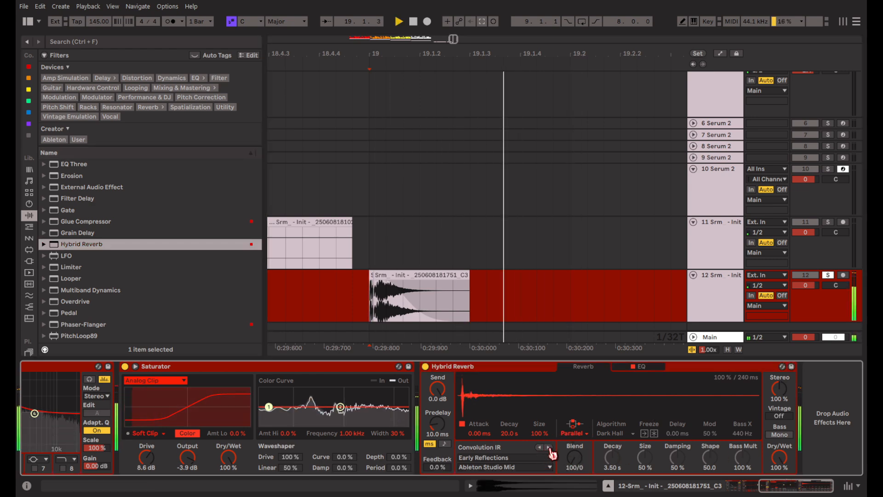
click(549, 447)
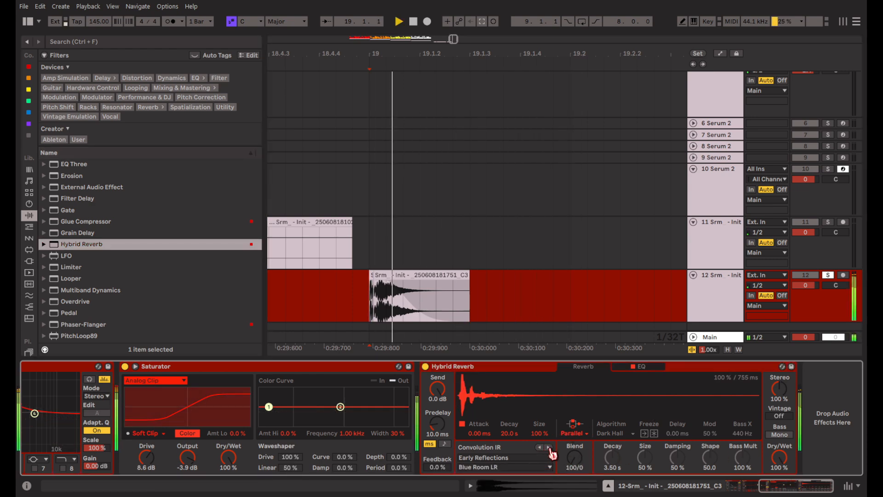
key(space)
Insert a second EQ Eight before the bypassed Hybrid Reverb, with band 2 at 1.12 dB and 215 Hz, and freeze and flatten track 12.
click(646, 367)
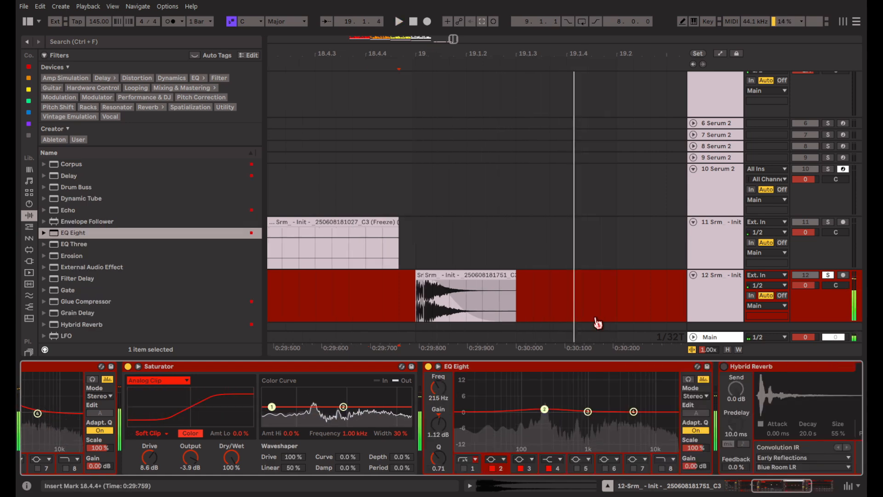
right_click(560, 305)
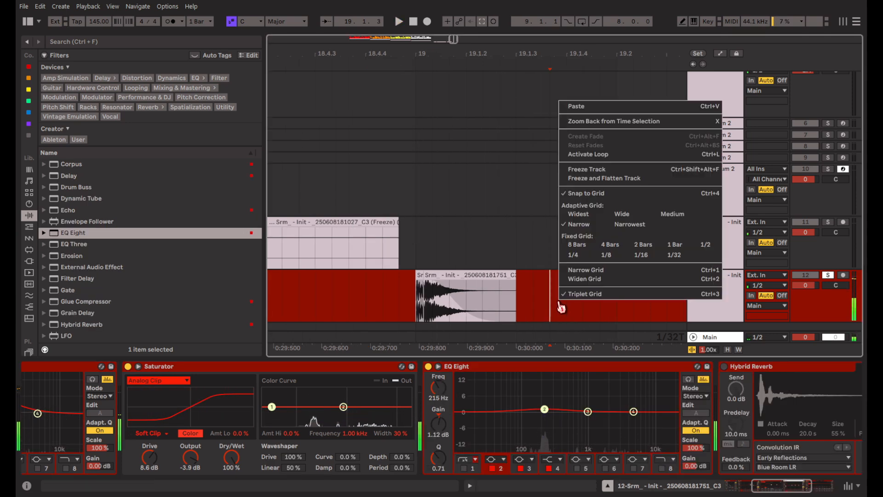
click(612, 179)
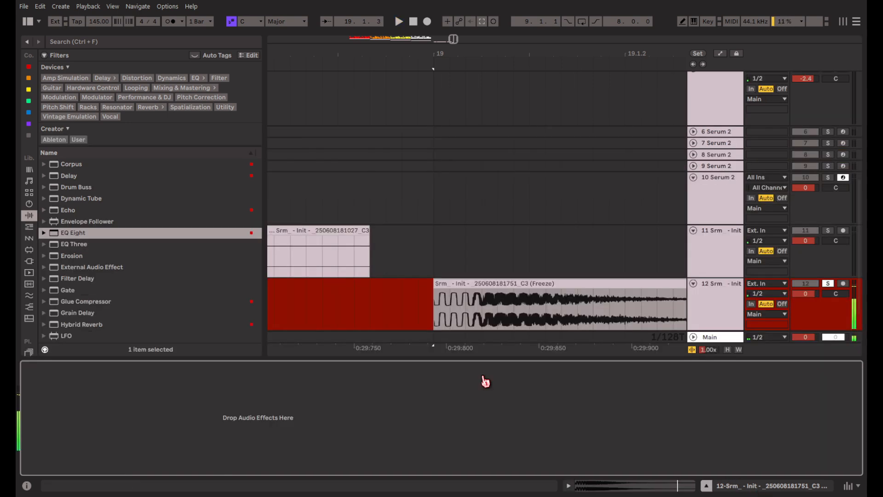
Add a Hybrid Reverb to track 12 with the Intimate Space impulse response, 3.5 dB EQ gain at 1.40 kHz and 29% wet, and bounce the track.
scroll(99, 239, down, 3)
drag(98, 247, 278, 466)
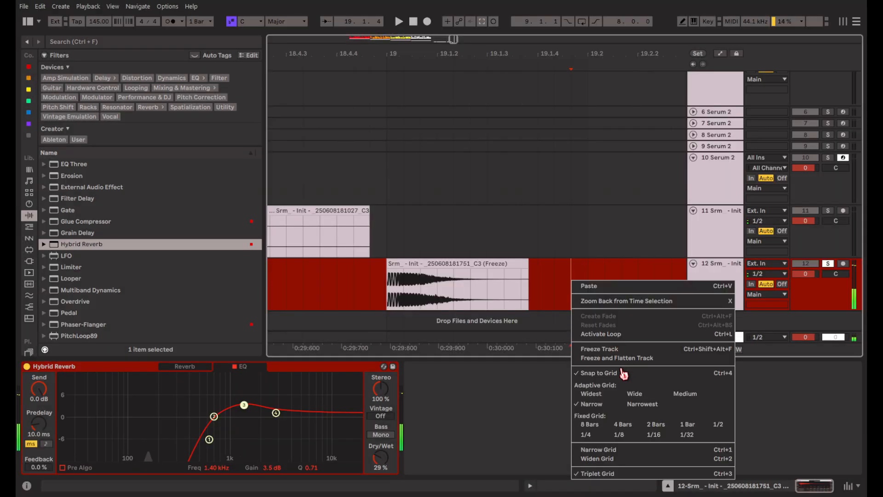
click(604, 348)
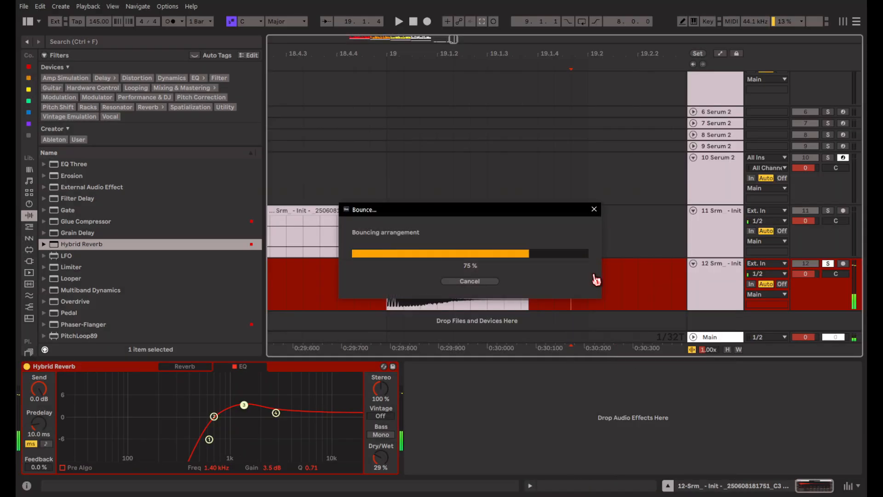
Move the bounced hit from track 12 onto track 11 at bar 19 and solo track 11.
click(521, 269)
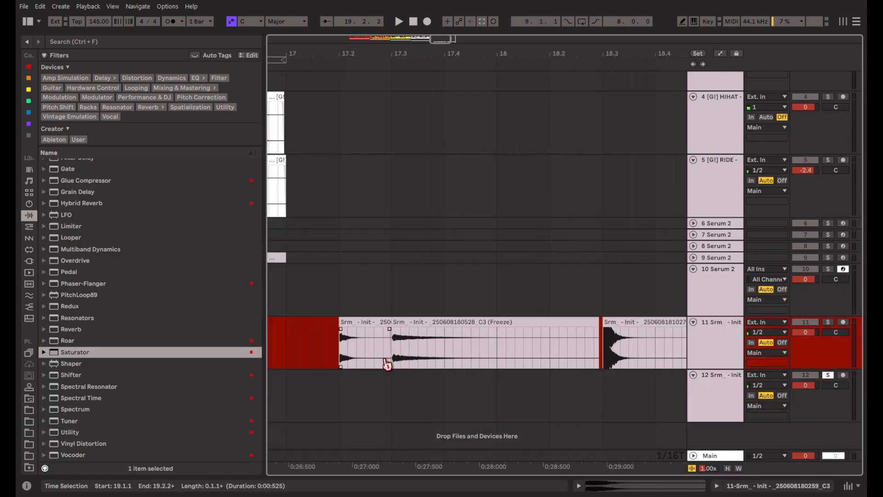
click(344, 357)
scroll(355, 357, right, 1)
scroll(350, 323, right, 2)
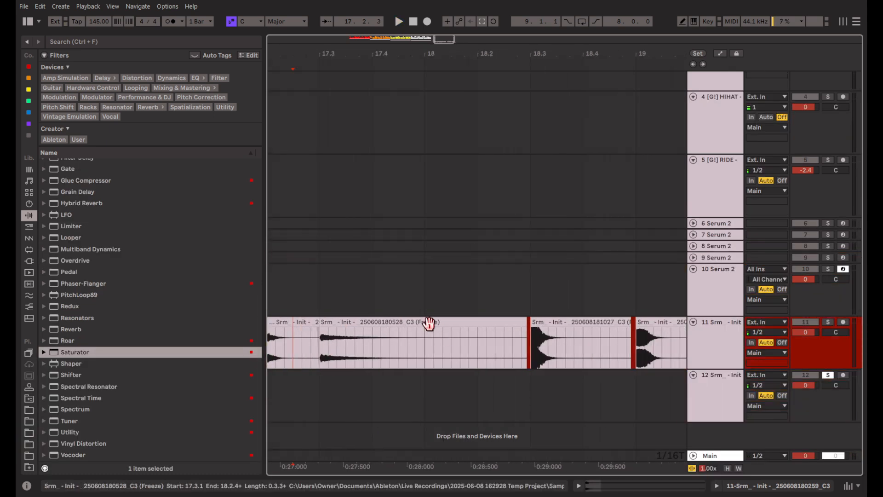
click(429, 322)
scroll(512, 358, left, 1)
scroll(509, 356, right, 6)
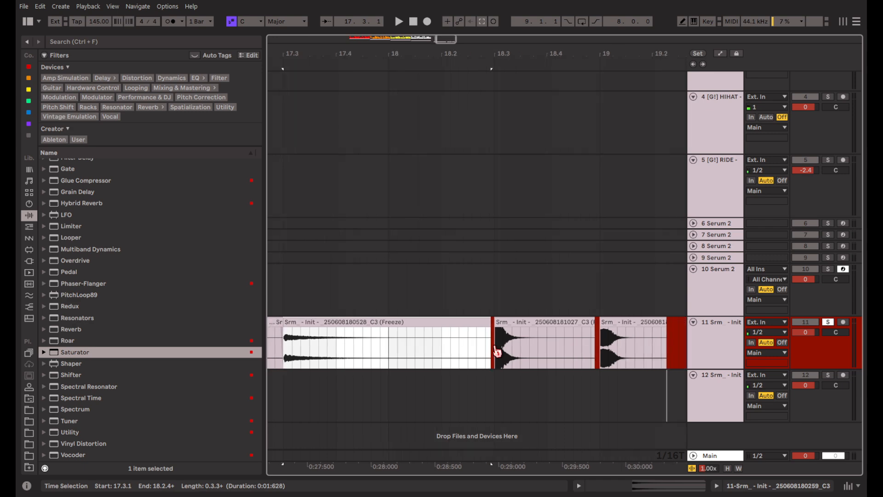
drag(635, 396, 514, 399)
scroll(467, 351, left, 7)
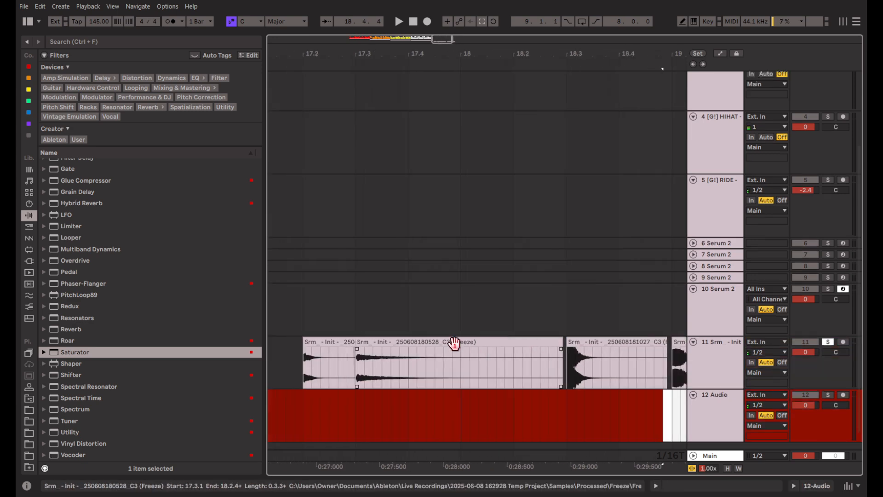
Audition the hits on track 11 from 17.2, 18.3 and bar 19, and unsolo the track.
click(315, 351)
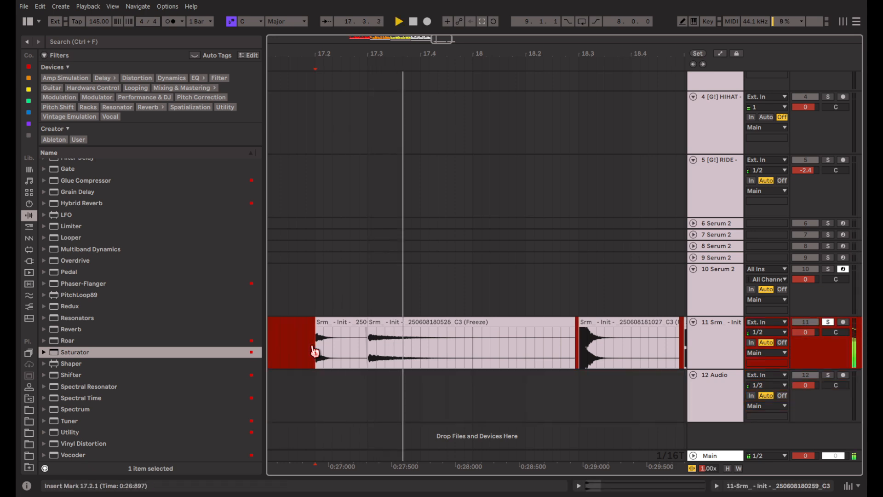
click(579, 358)
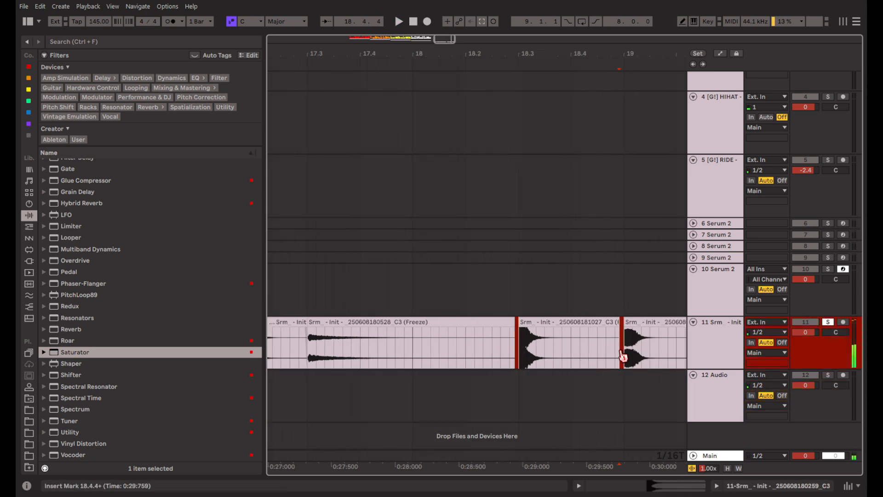
key(space)
scroll(619, 355, down, 4)
key(space)
scroll(597, 323, up, 4)
scroll(511, 329, left, 3)
scroll(487, 328, up, 1)
key(s)
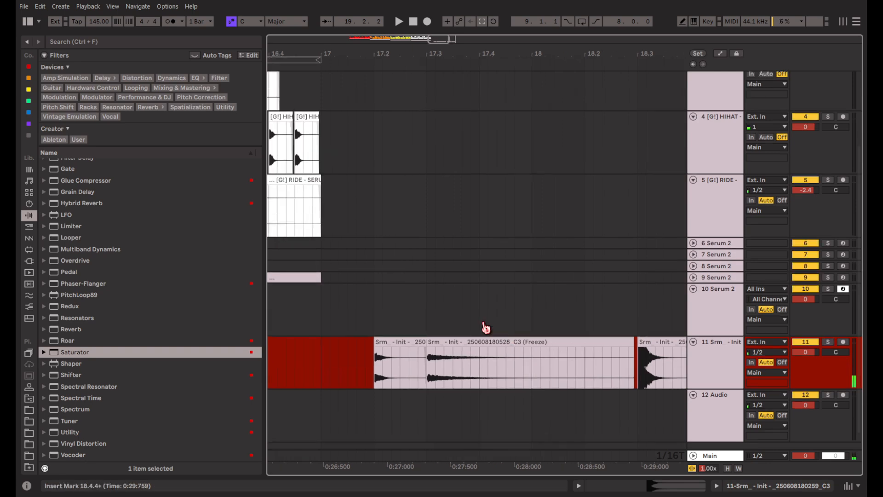
Copy the short hit at 17.2 from track 11 onto the HIHAT track at bar 17.
scroll(460, 317, left, 2)
scroll(457, 368, up, 3)
scroll(442, 322, left, 3)
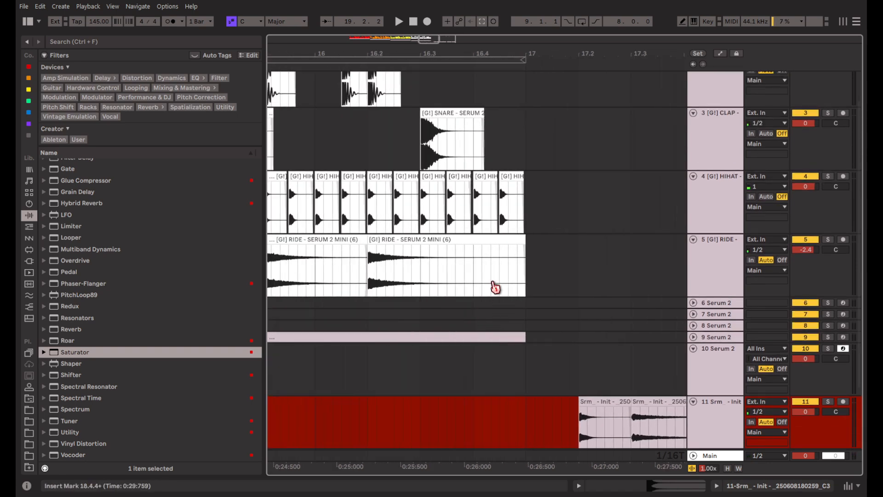
scroll(495, 288, up, 2)
scroll(506, 340, left, 2)
scroll(583, 305, down, 4)
drag(579, 322, 405, 184)
scroll(615, 325, up, 4)
scroll(551, 349, down, 3)
click(454, 386)
key(ctrl+c)
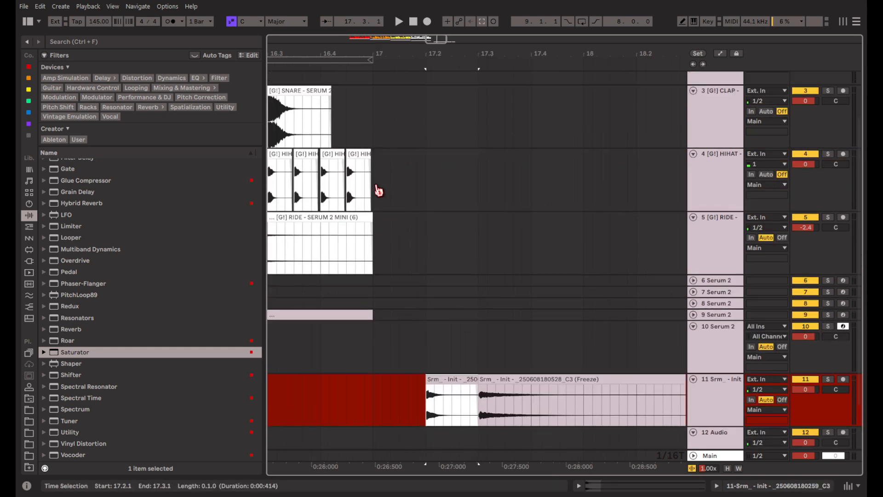
click(374, 191)
key(ctrl+v)
click(434, 202)
click(409, 147)
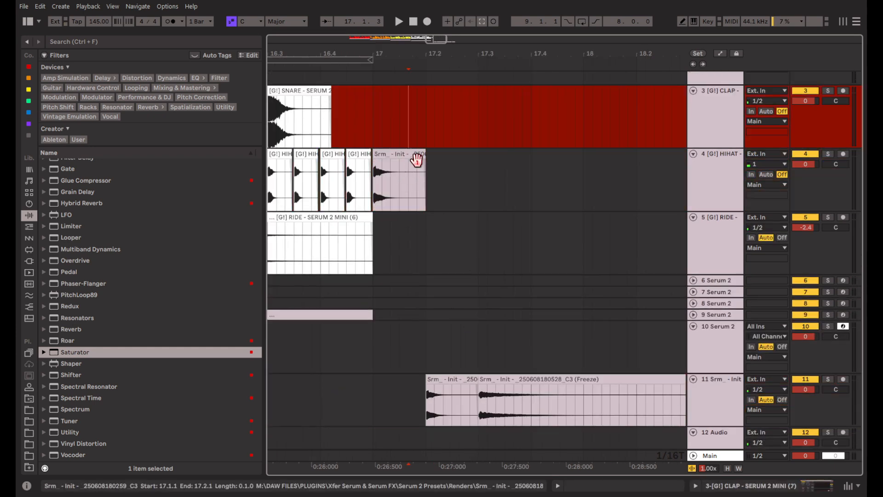
Duplicate the one-beat hi-hat clip repeatedly along the HIHAT track up to bar 21.
click(414, 156)
drag(414, 155, 396, 161)
key(ctrl+d)
scroll(397, 159, down, 4)
key(ctrl+d)
key(ctrl+d)
key(ctrl+d)
key(ctrl+d)
key(ctrl+d)
key(ctrl+d)
key(ctrl+d)
key(ctrl+d)
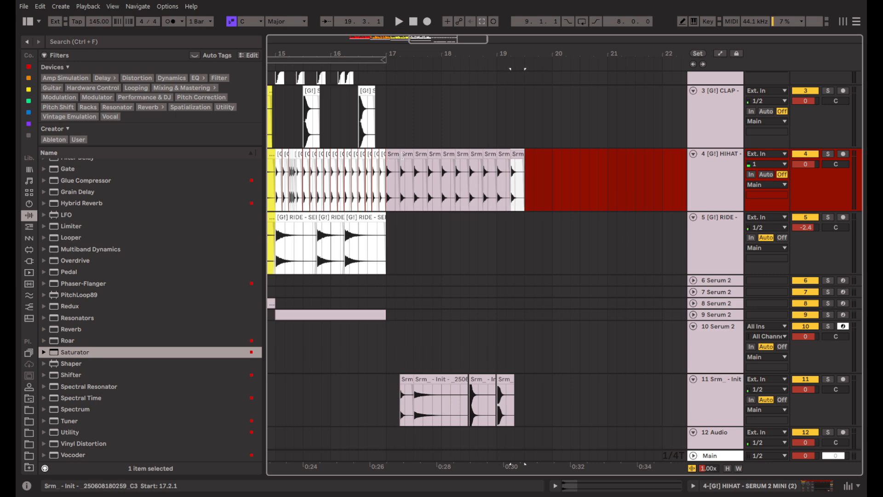
key(ctrl+d)
key(ctrl+d)
key(ctrl+d)
key(ctrl+d)
key(ctrl+d)
key(ctrl+d)
Copy track 11's hit at 18.3 onto the CLAP track at 17.3 and 18.3.
scroll(486, 276, up, 1)
click(486, 276)
drag(497, 262, 421, 225)
scroll(415, 269, left, 4)
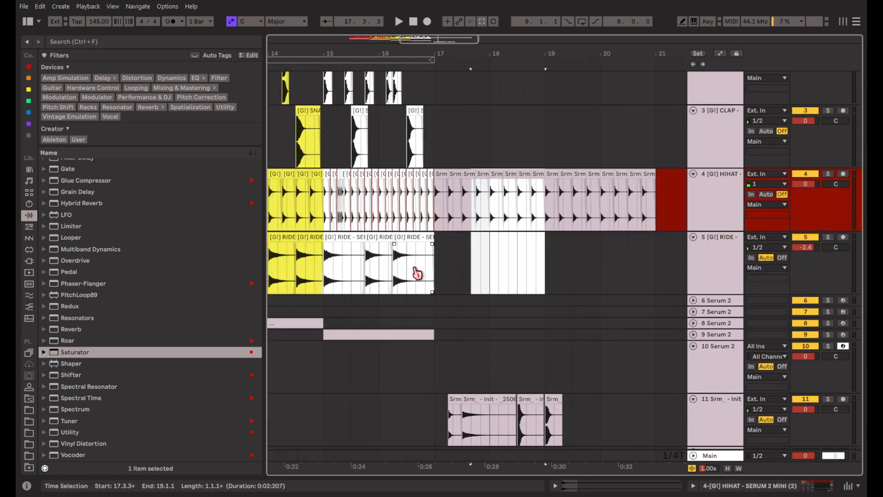
scroll(418, 272, right, 3)
click(496, 399)
click(428, 151)
key(ctrl+v)
click(484, 143)
key(ctrl+v)
Copy track 11's bar 19 hit onto the CLAP track at 19.3 and 20.3.
click(523, 404)
key(ctrl+c)
click(538, 122)
key(ctrl+v)
click(592, 143)
key(ctrl+v)
Turn off the triplet grid and copy track 11's long hit at 17.3 onto the RIDE track at 17.2.
scroll(447, 361, down, 1)
click(448, 361)
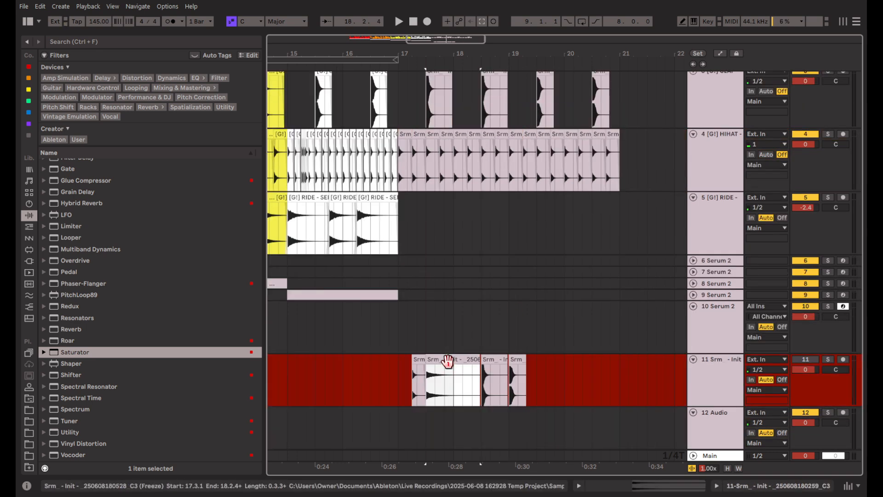
click(405, 213)
key(ctrl+3)
click(416, 216)
key(ctrl+v)
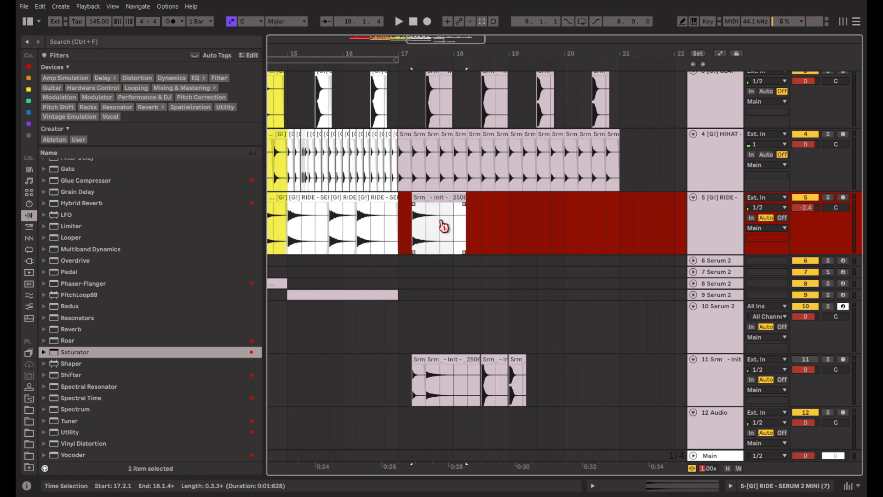
Duplicate bar 17 of the RIDE track three times up to bar 21 while the beat plays.
key(space)
drag(399, 240, 454, 238)
key(ctrl+d)
key(ctrl+d)
key(ctrl+d)
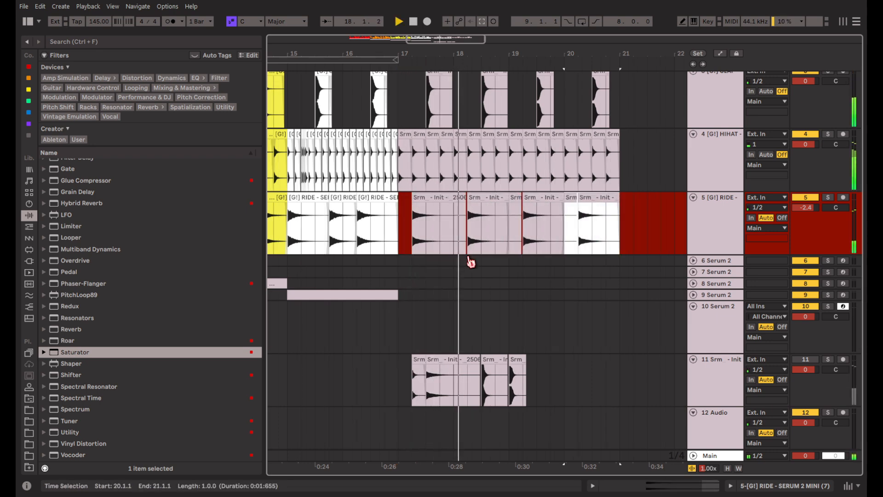
click(582, 260)
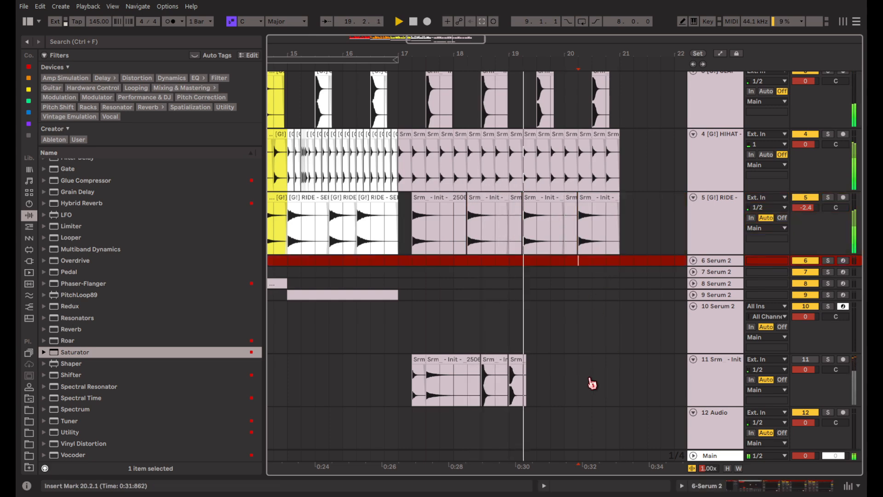
Duplicate a half-bar ride section three times for denser hits in bars 19 and 20, and delete the excess from 20.4.
scroll(582, 346, up, 2)
key(space)
click(542, 218)
key(space)
key(space)
drag(564, 216, 552, 215)
key(ctrl+d)
key(ctrl+d)
key(ctrl+d)
drag(649, 247, 608, 254)
key(Delete)
Place the sample [G!] KICK - SERUM 2 MINI (10).wav on the KICK track at bar 17.
scroll(487, 274, up, 3)
scroll(544, 258, up, 6)
scroll(545, 248, left, 6)
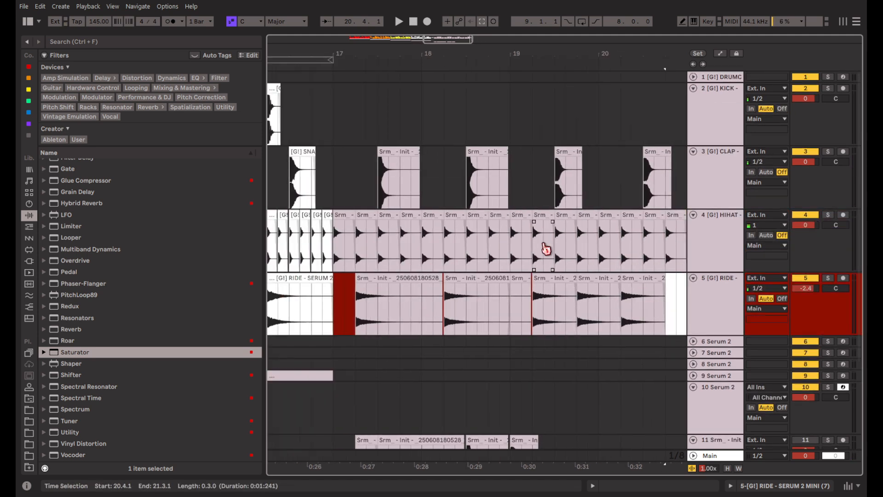
click(371, 92)
mouse_move(124, 318)
mouse_down()
mouse_move(461, 112)
mouse_move(390, 93)
mouse_up()
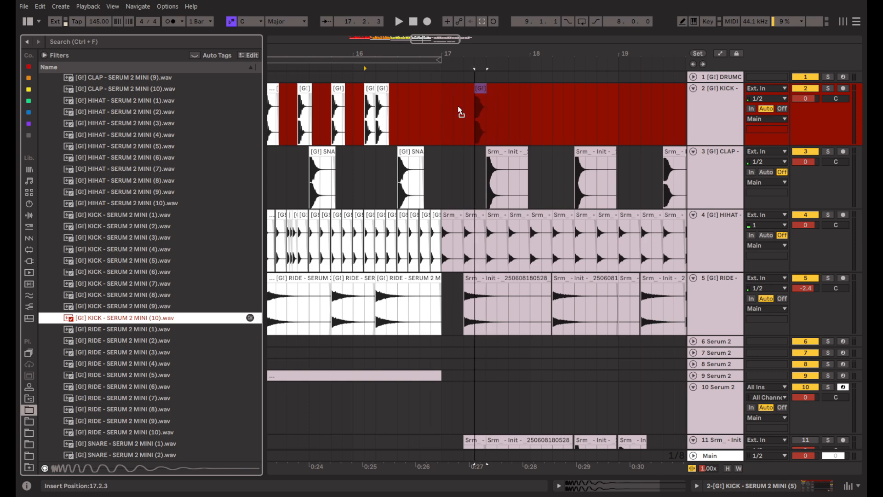
scroll(445, 109, up, 4)
scroll(444, 109, up, 4)
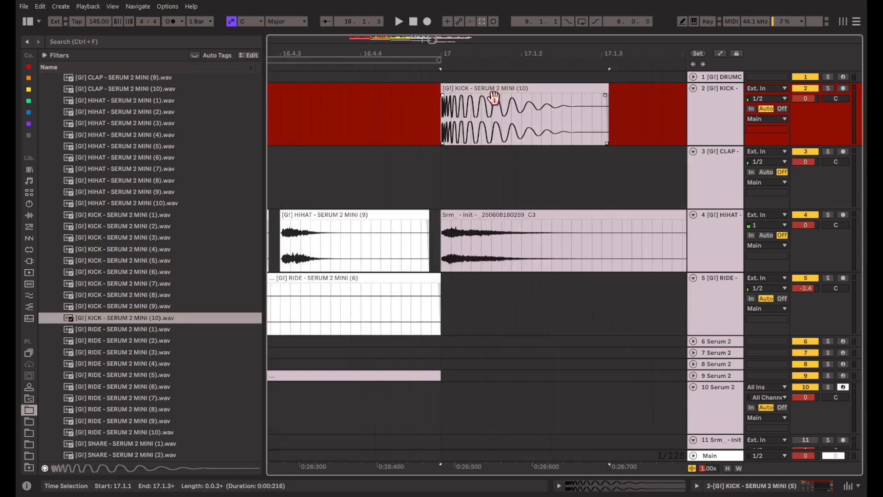
Copy the bar 17 kick to 17.3, 18.1, 18.2 and 18.3 on the KICK track.
click(488, 92)
scroll(488, 94, down, 8)
scroll(437, 104, right, 2)
click(409, 105)
key(ctrl+v)
click(456, 108)
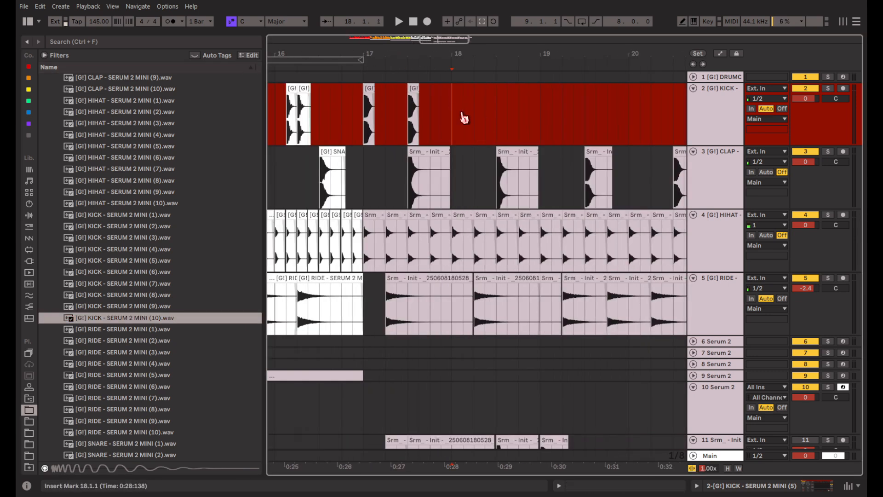
key(ctrl+v)
click(476, 114)
key(ctrl+v)
click(499, 123)
key(ctrl+v)
Place the sample [G!] KICK - SERUM 2 MINI (7).wav on the KICK track at bar 19.
scroll(518, 161, right, 3)
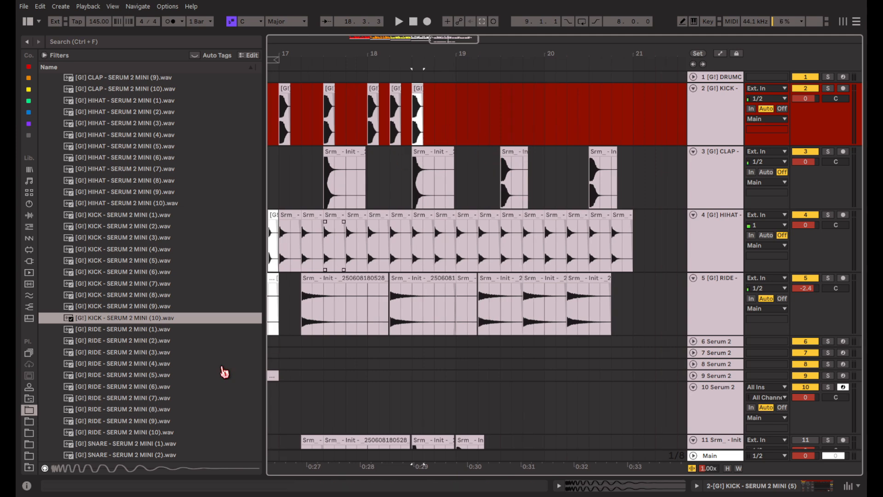
scroll(171, 380, down, 3)
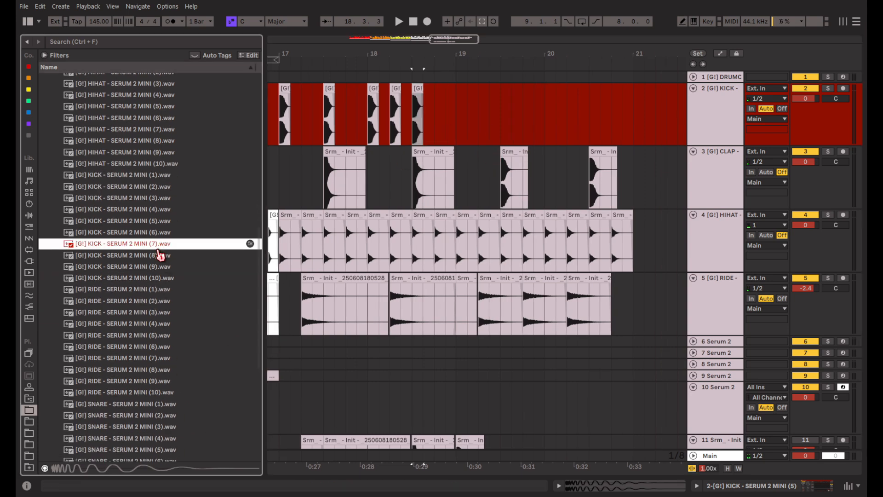
drag(149, 253, 464, 99)
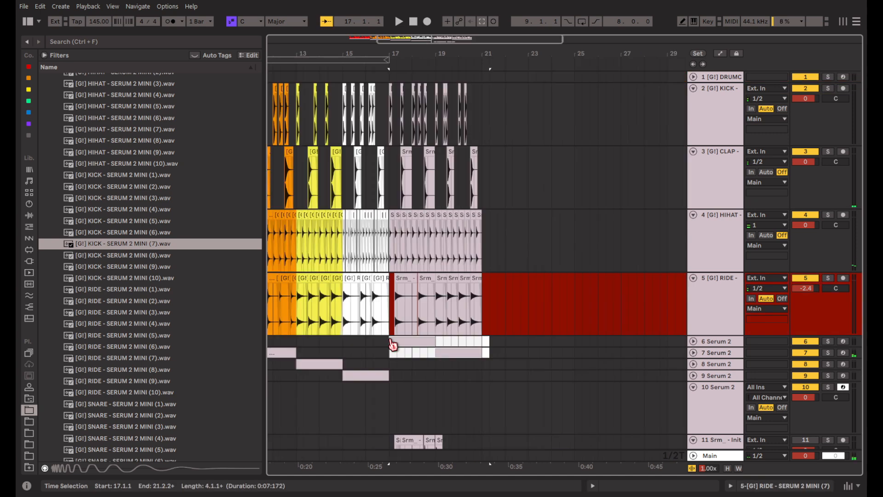
Duplicate the four-bar drum pattern from bars 17 to 21 so it repeats from bar 21.
drag(393, 344, 389, 342)
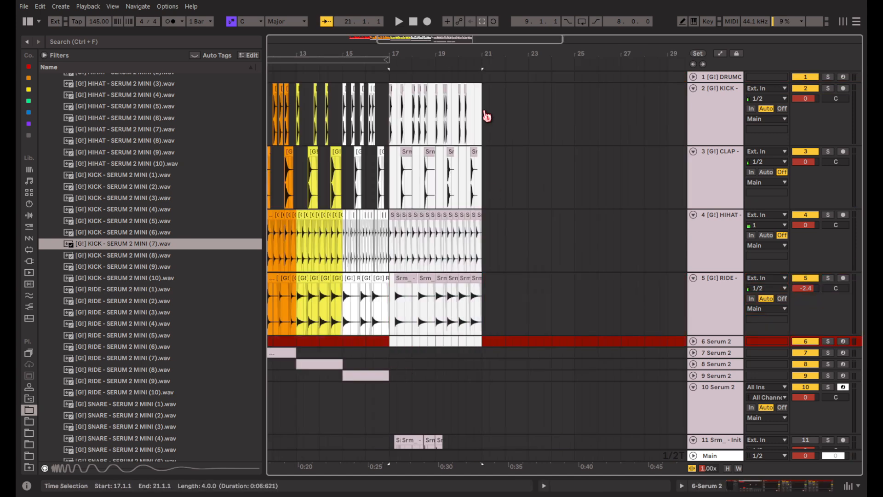
key(ctrl+d)
scroll(502, 280, left, 4)
Duplicate the Serum 2 clips on tracks 6 to 9 from bars 9 to 17 so they repeat from bar 17.
scroll(501, 322, down, 3)
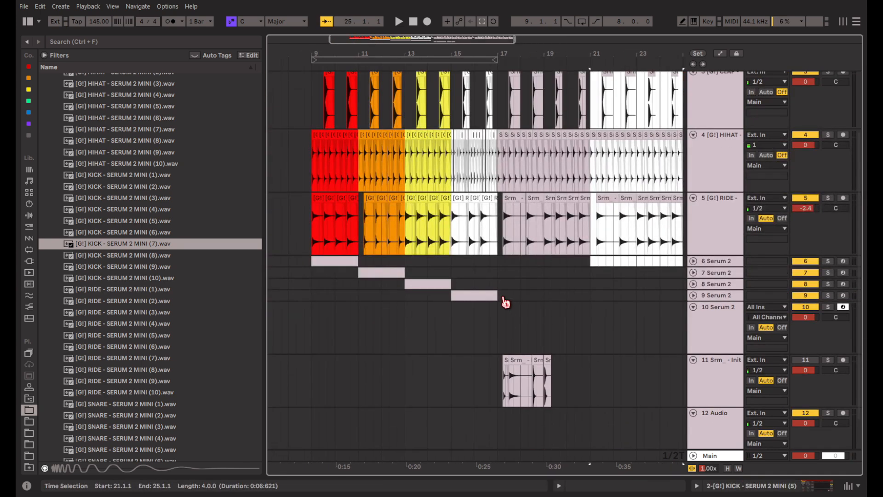
drag(503, 298, 399, 275)
drag(316, 264, 312, 263)
key(ctrl+d)
Play the new beat together with the Serum 2 clips from bar 17 into bar 24.
drag(415, 263, 413, 274)
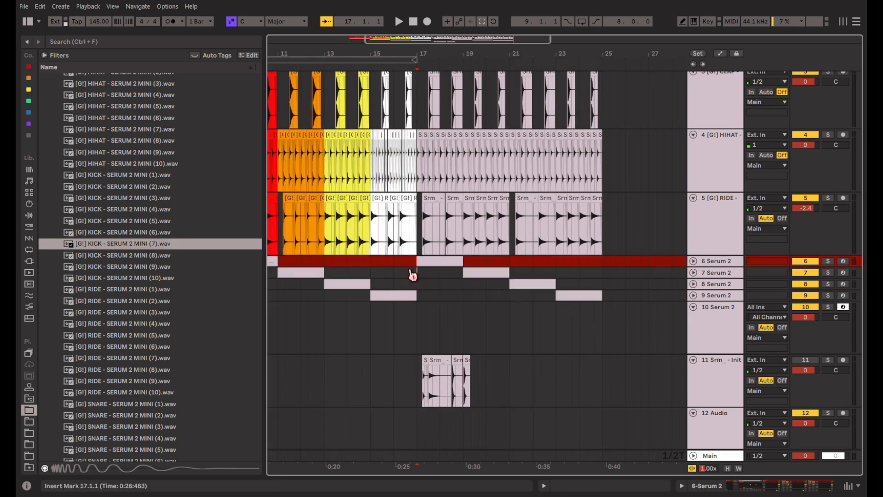
click(418, 277)
key(space)
scroll(570, 356, up, 3)
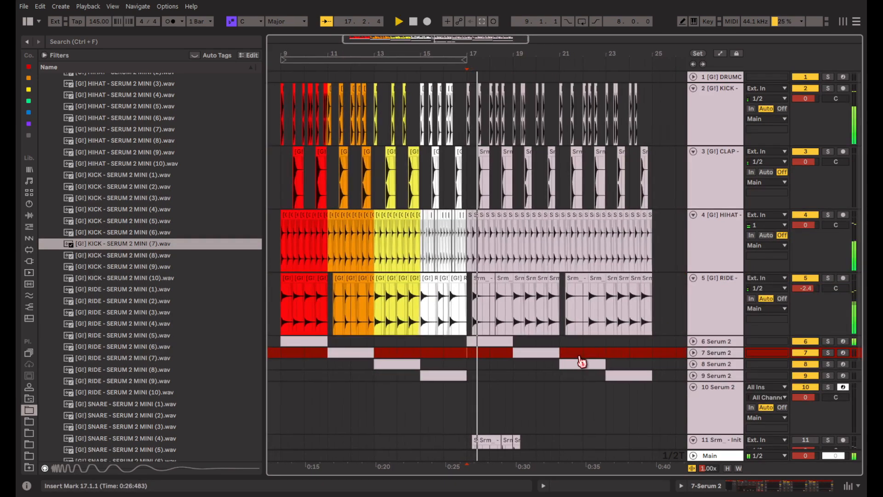
scroll(581, 360, up, 4)
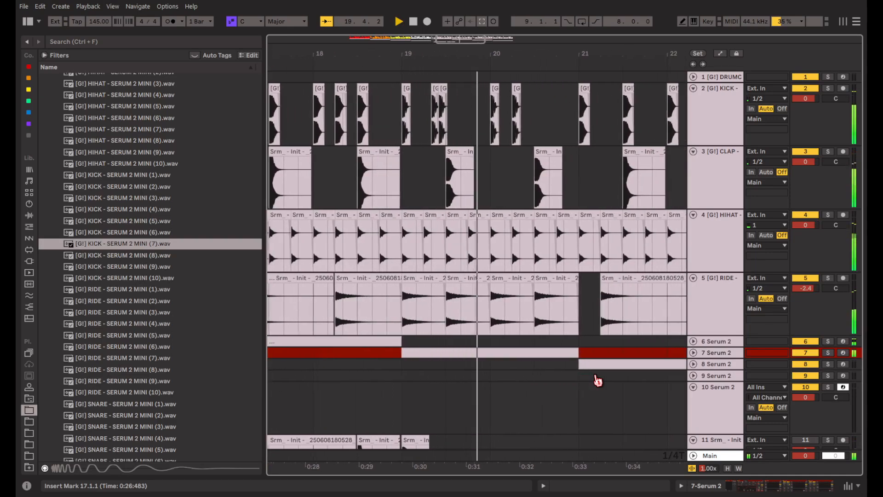
click(517, 191)
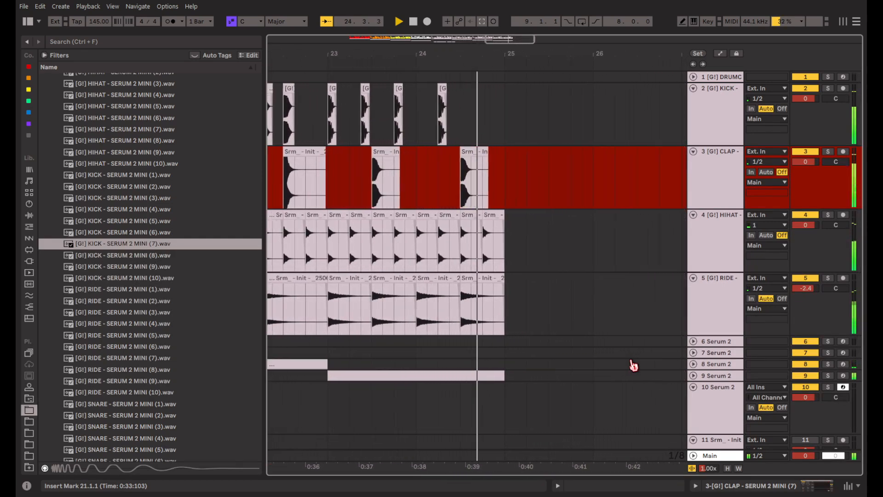
key(space)
Examine the waveform at the start of the clap hit at 24.3 up close.
scroll(423, 170, up, 5)
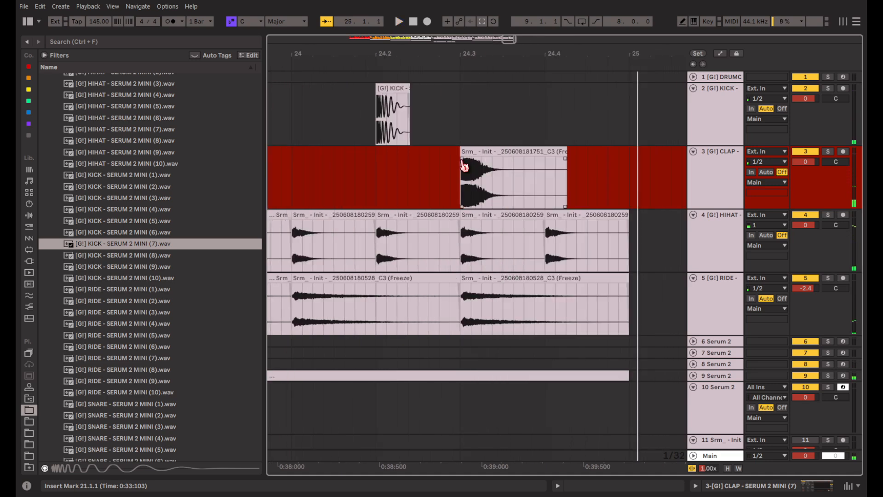
scroll(464, 166, up, 5)
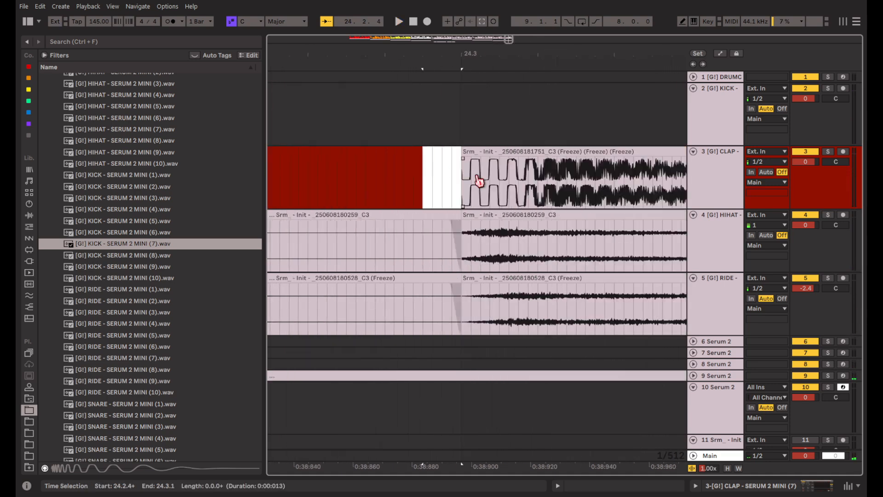
scroll(479, 181, down, 10)
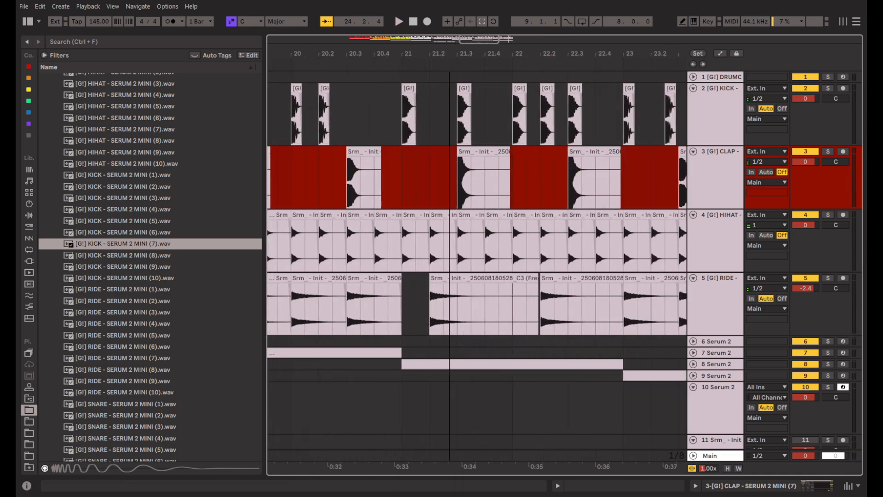
scroll(589, 269, down, 8)
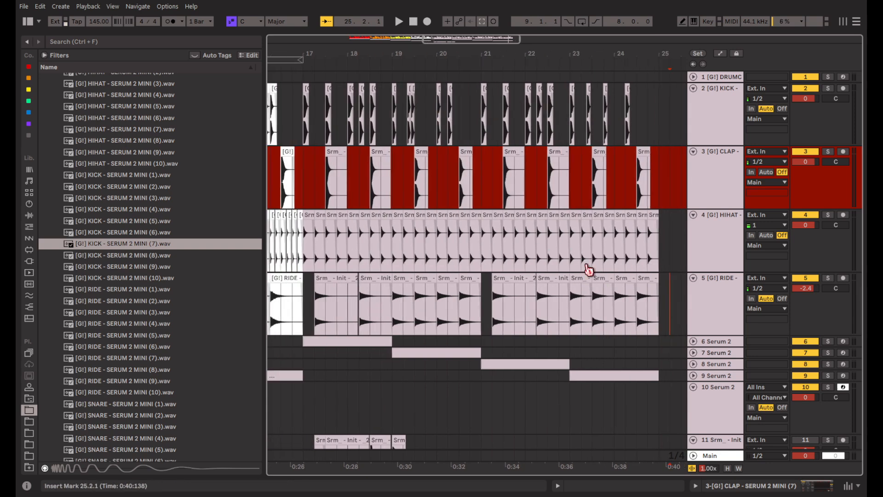
Review the drum clips from bar 17 onwards, and select the drum clips in bars 9 to 17.
shift+click(314, 191)
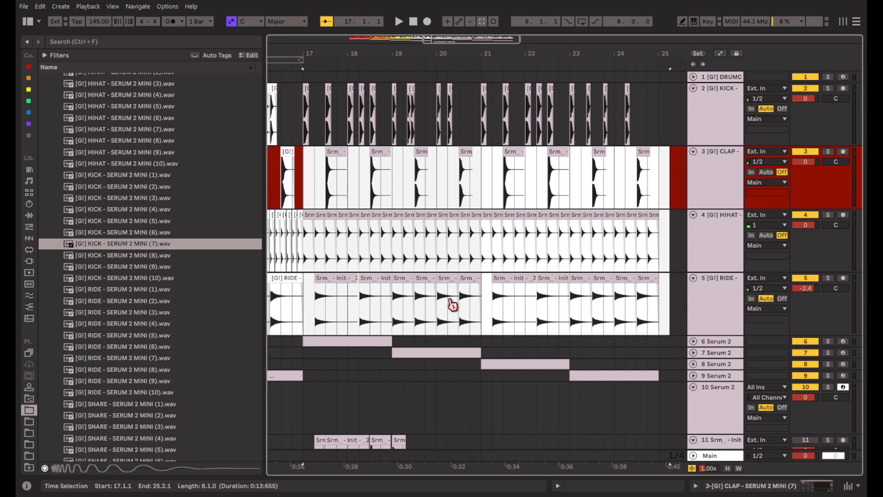
scroll(451, 300, left, 10)
drag(398, 308, 547, 113)
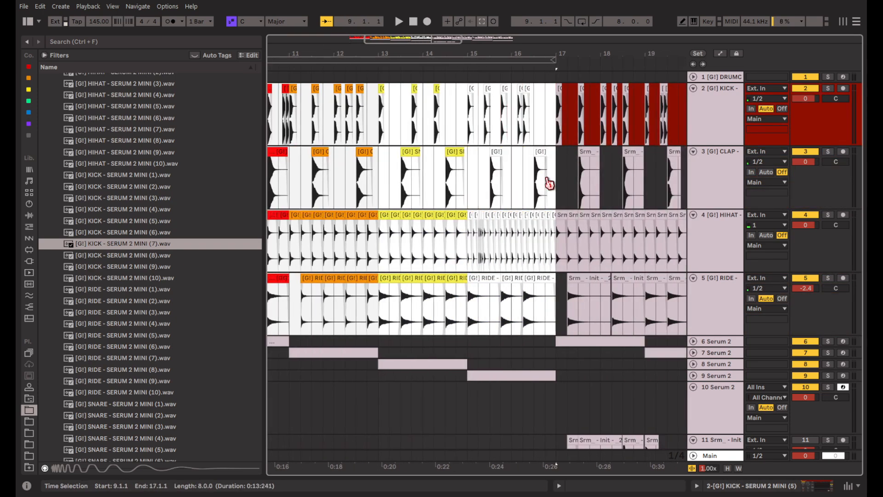
key(z)
Browse the [G!] SERUM 2 MINI DRUMKIT folder and audition samples from its clap, hi-hat, kick, ride and snare sets.
scroll(224, 264, up, 10)
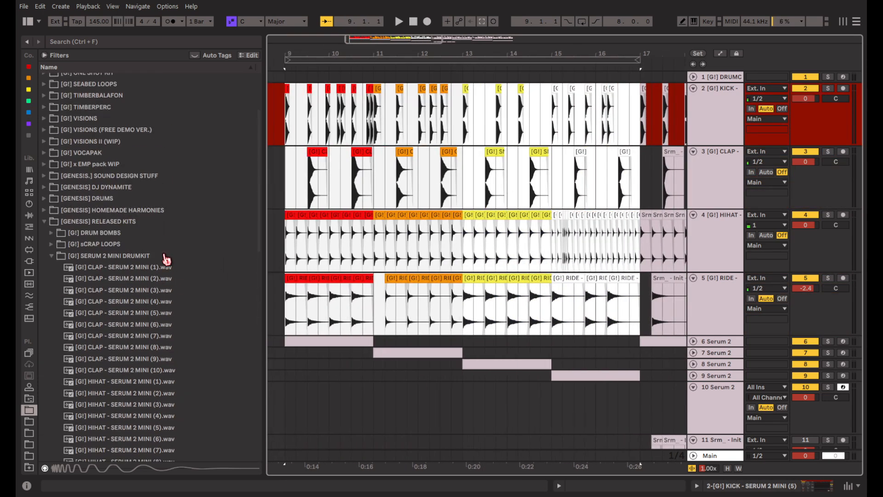
click(164, 256)
scroll(164, 262, down, 3)
click(162, 178)
click(175, 250)
click(179, 296)
scroll(179, 300, down, 2)
scroll(182, 336, down, 2)
click(182, 324)
scroll(181, 325, down, 3)
click(177, 298)
click(176, 331)
scroll(174, 402, down, 2)
click(172, 399)
scroll(172, 401, down, 2)
click(172, 409)
scroll(172, 414, down, 1)
click(172, 411)
click(172, 379)
click(166, 332)
click(170, 308)
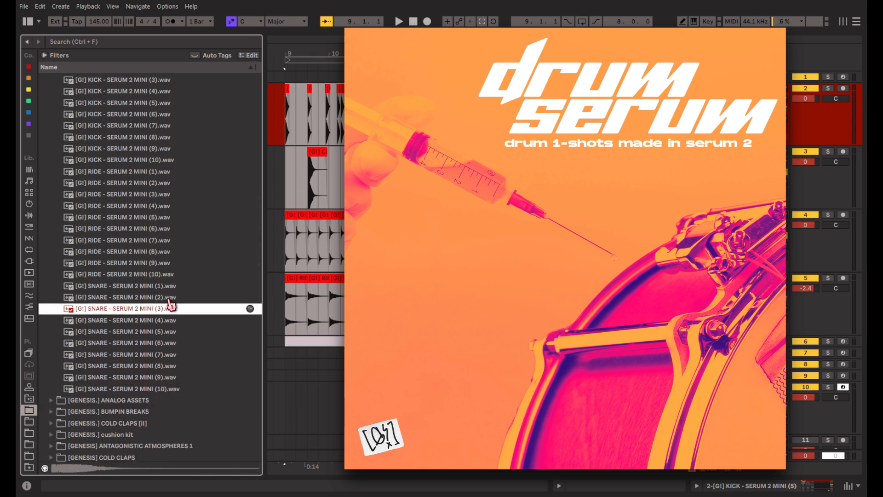
scroll(170, 308, up, 2)
click(281, 263)
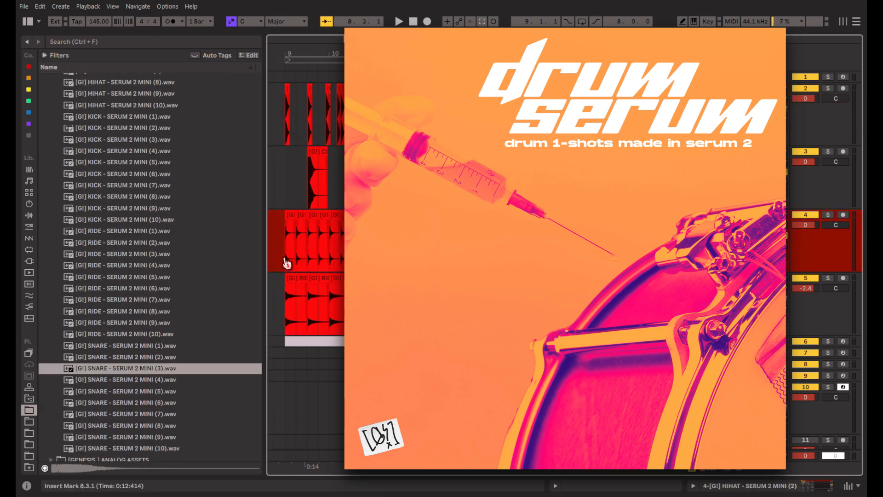